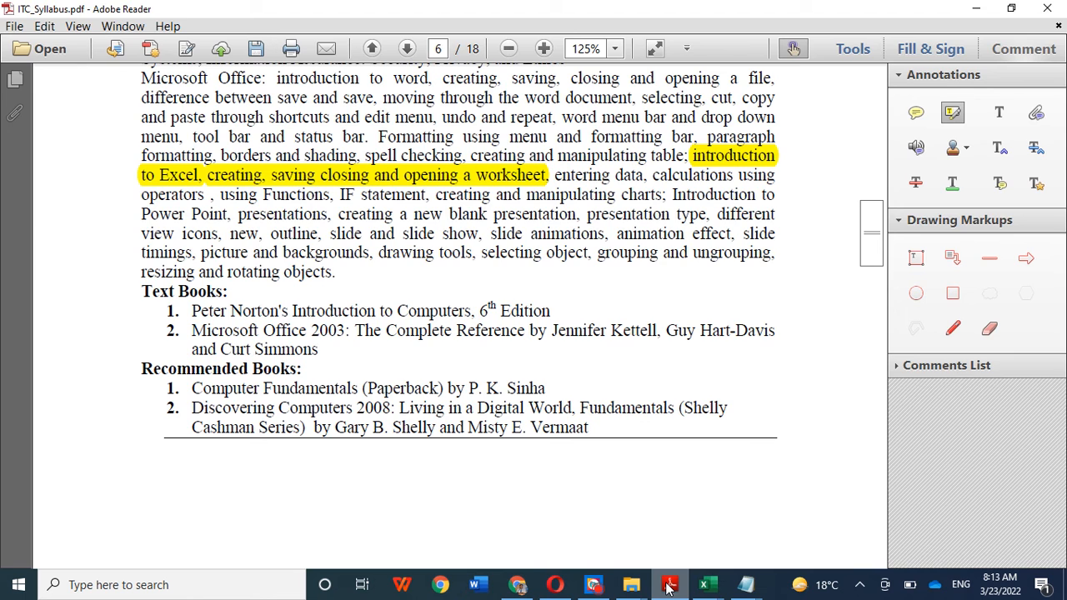
Step: Switch to the Practice_Exercise workbook in Excel and rename Sheet1 as Practice_sh_1
left_click(666, 586)
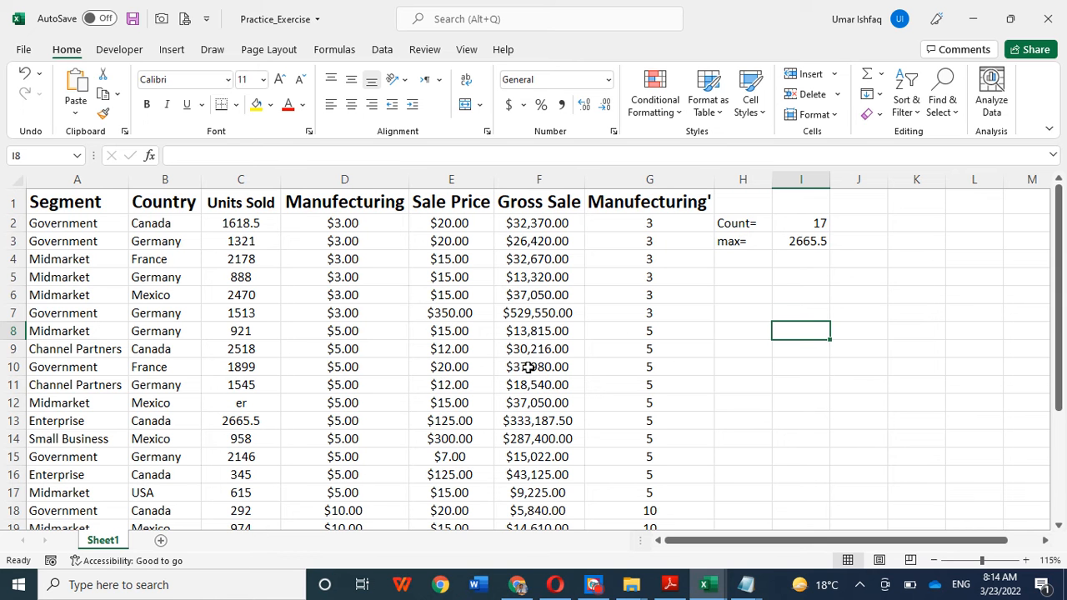
right_click(112, 538)
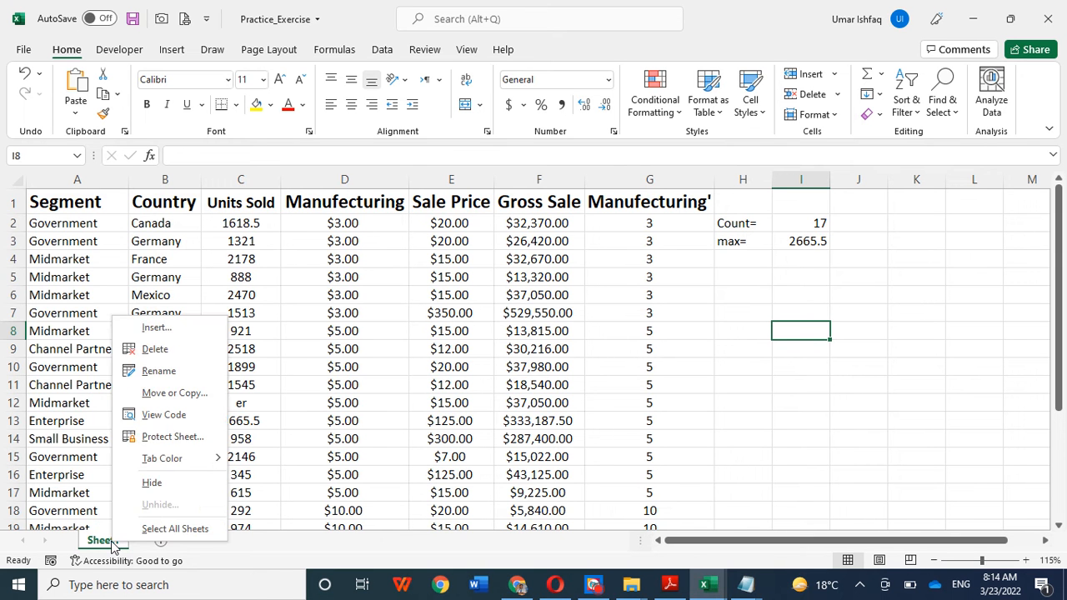
left_click(159, 372)
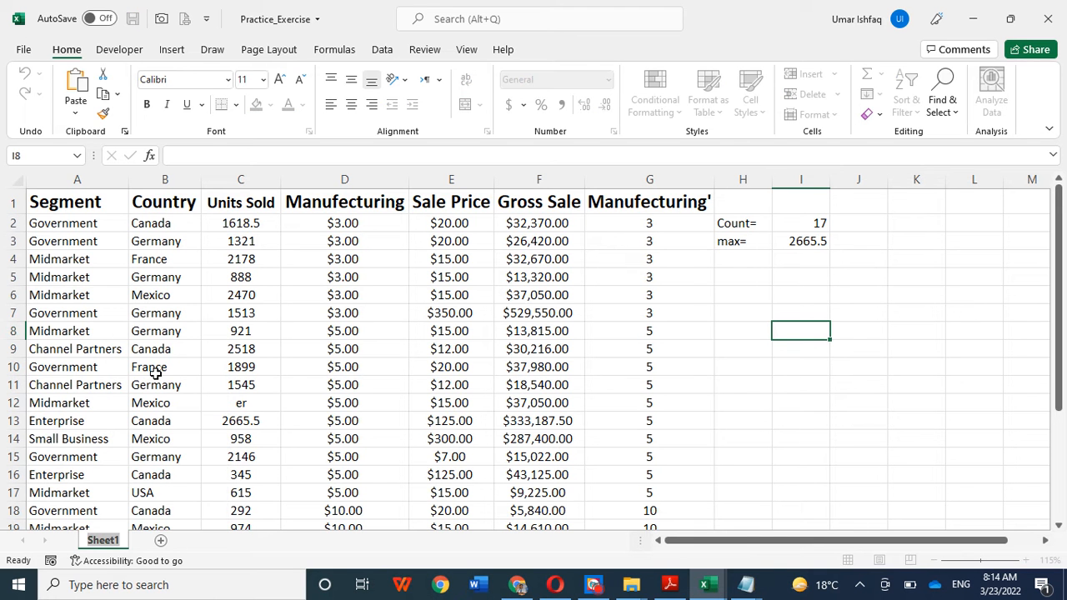
key("Caps_Lock")
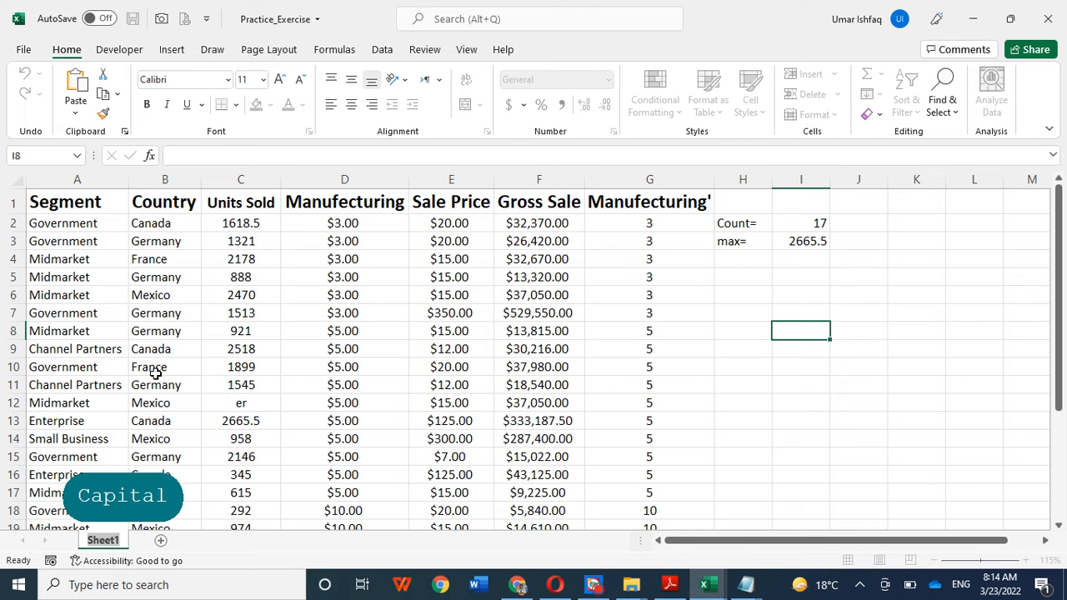
type("P")
key("Caps_Lock")
type("ract")
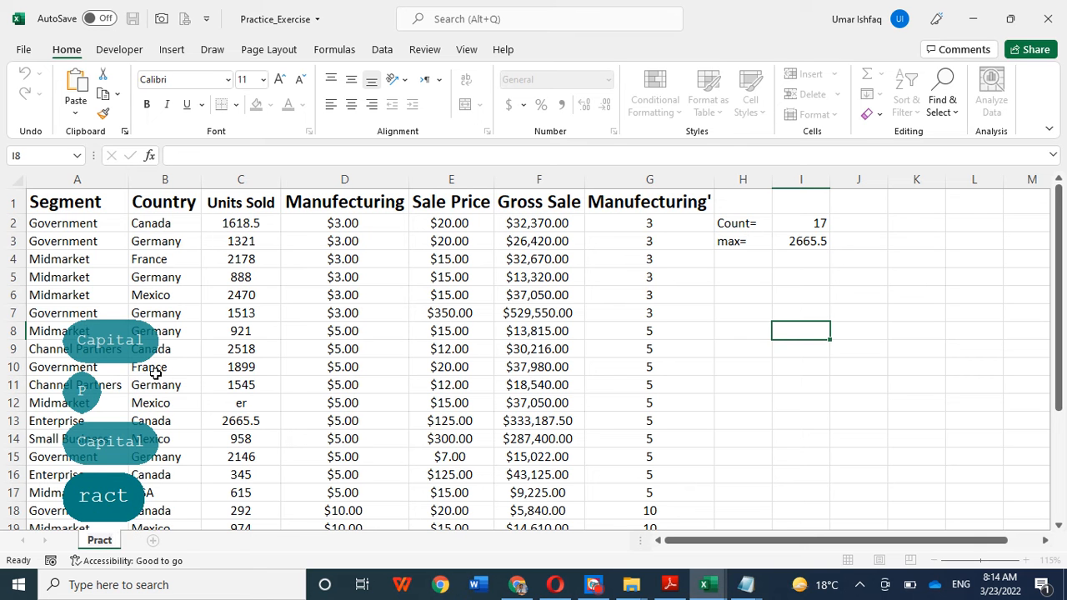
type("ice")
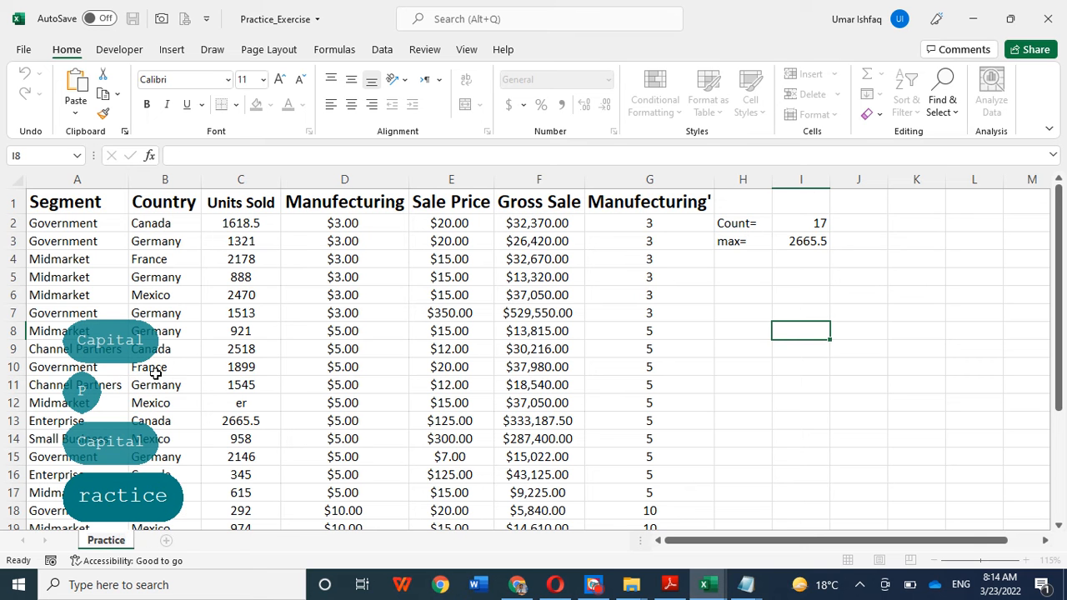
type("_s")
key("BackSpace")
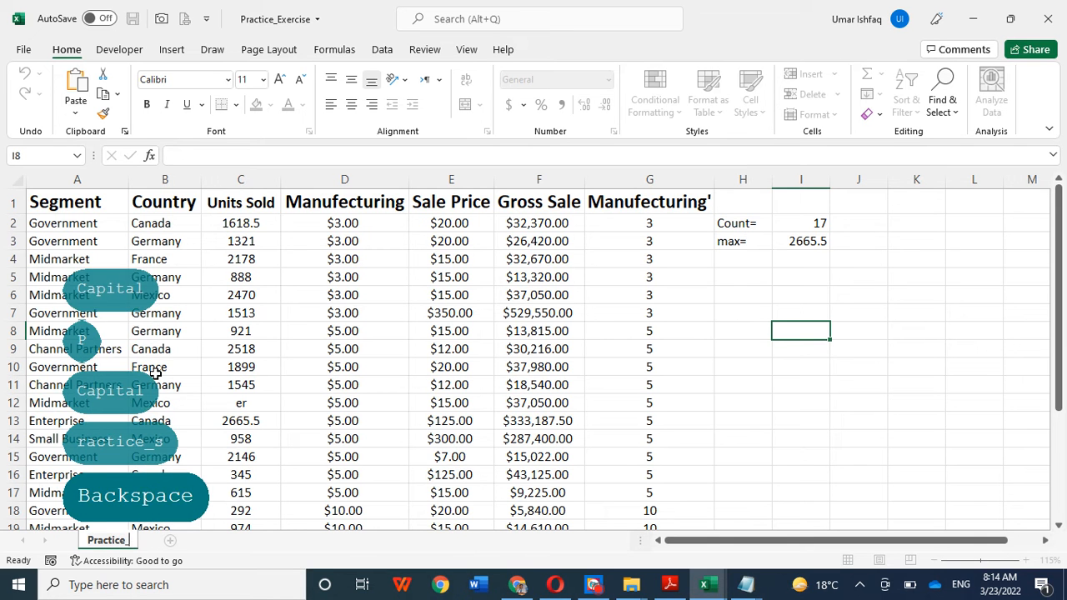
type("sh")
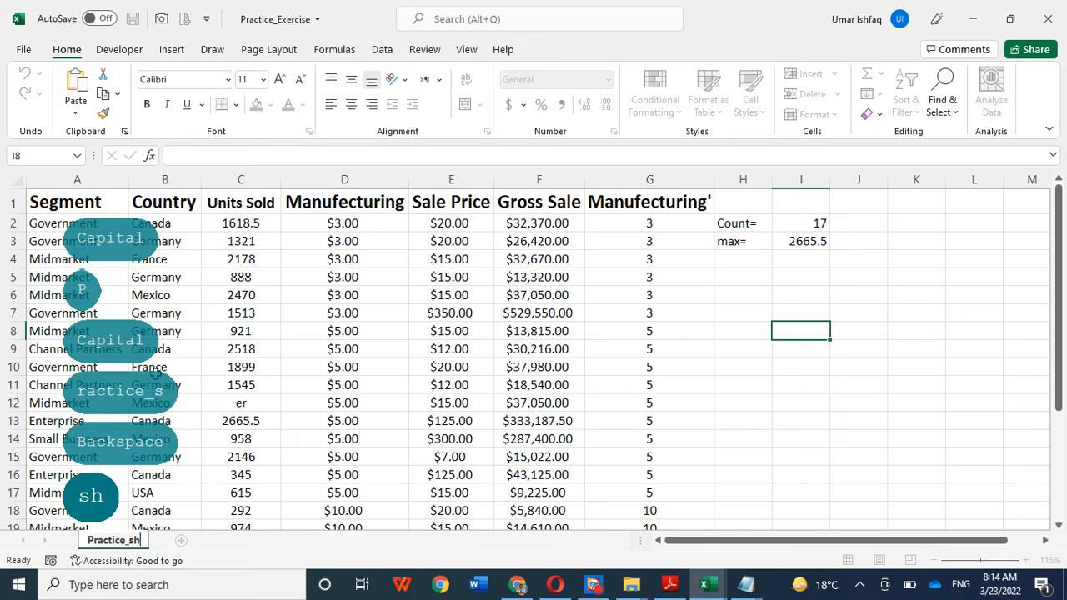
type("_1")
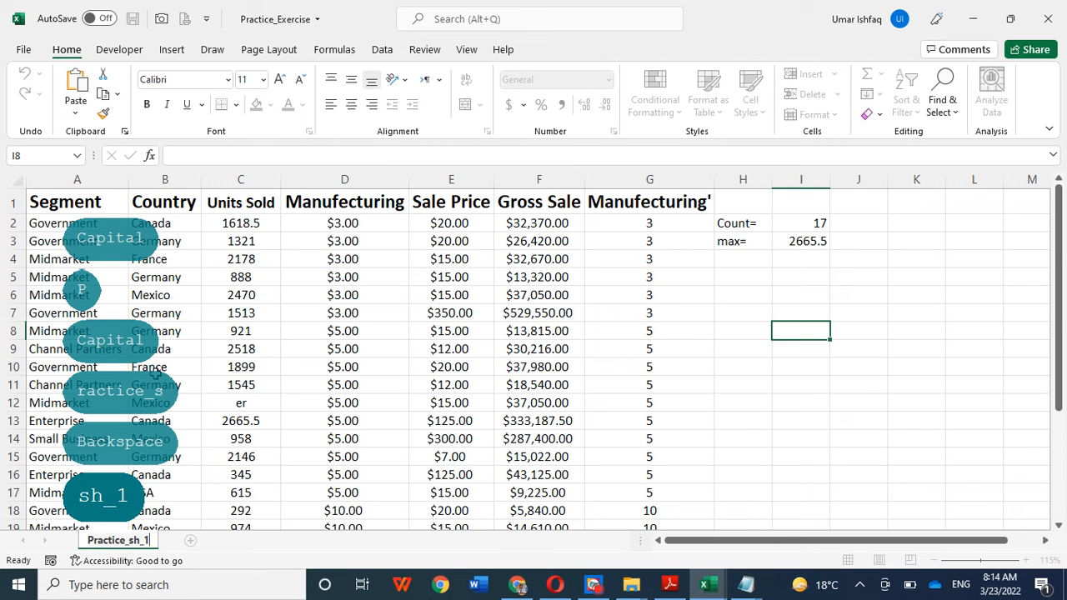
left_click(752, 434)
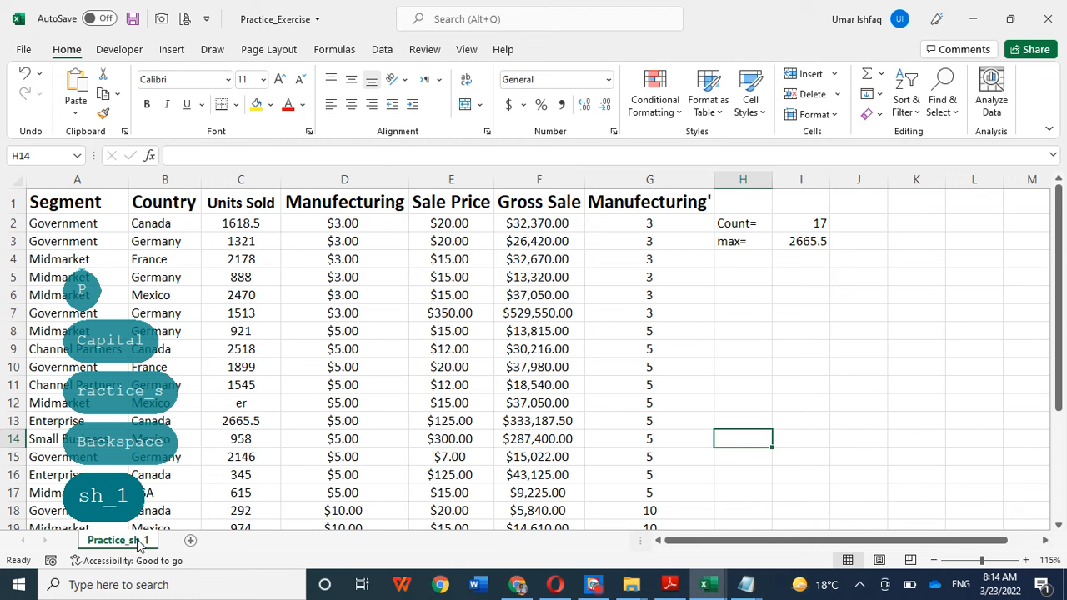
Step: Add two blank worksheets after Practice_sh_1 and delete both of them again
left_click(190, 541)
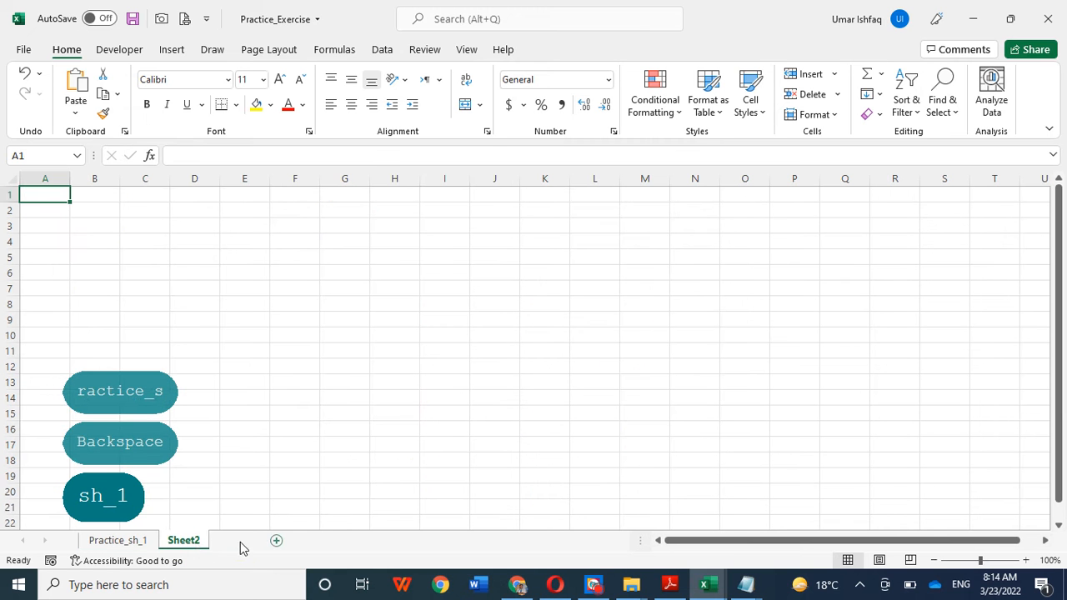
left_click(275, 540)
right_click(227, 540)
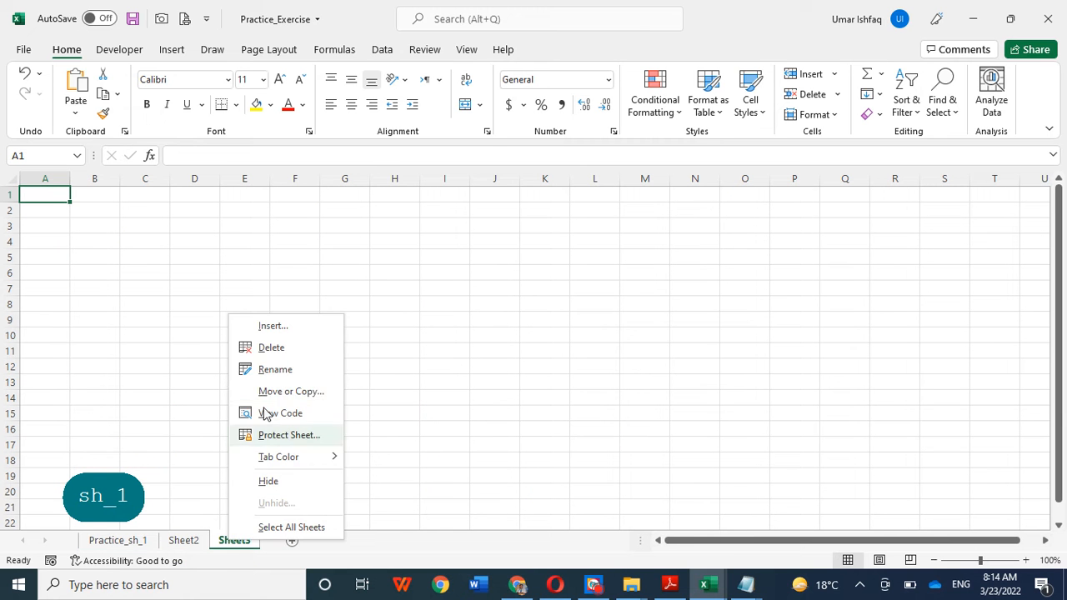
left_click(270, 349)
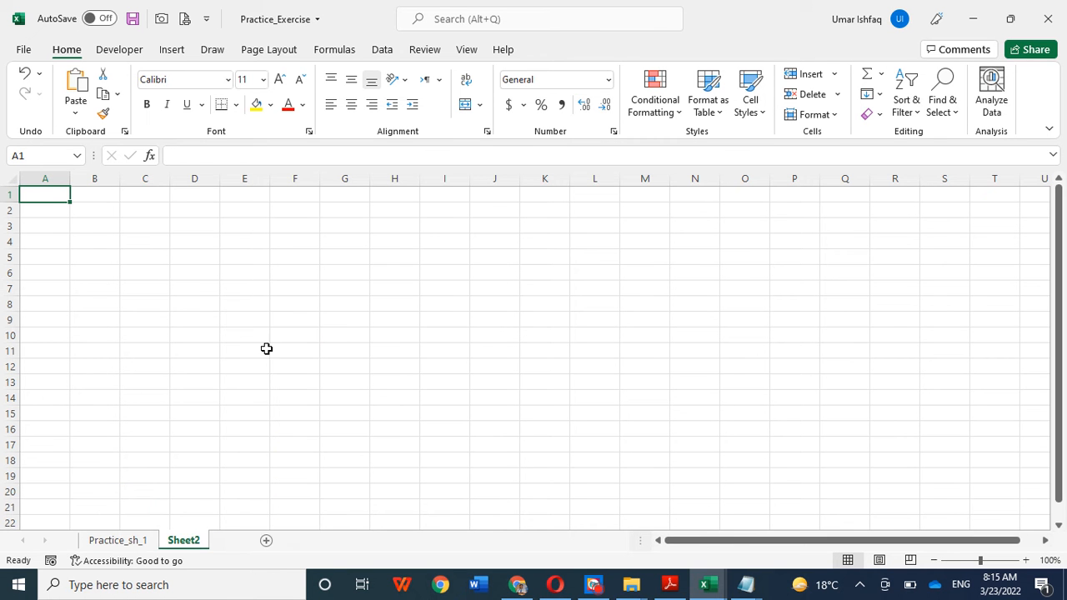
right_click(183, 541)
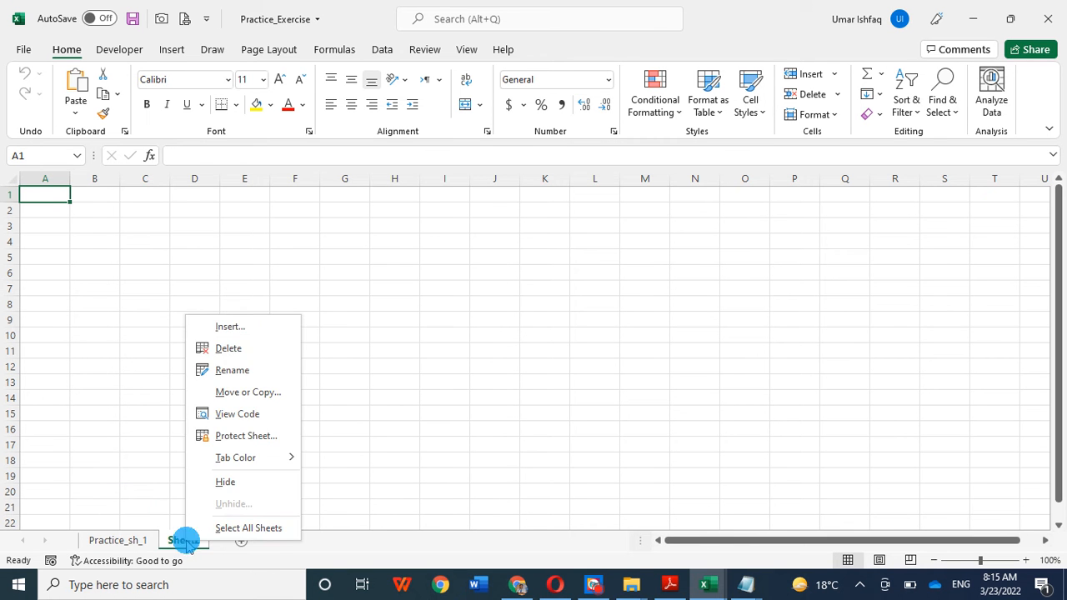
left_click(227, 348)
left_click(777, 294)
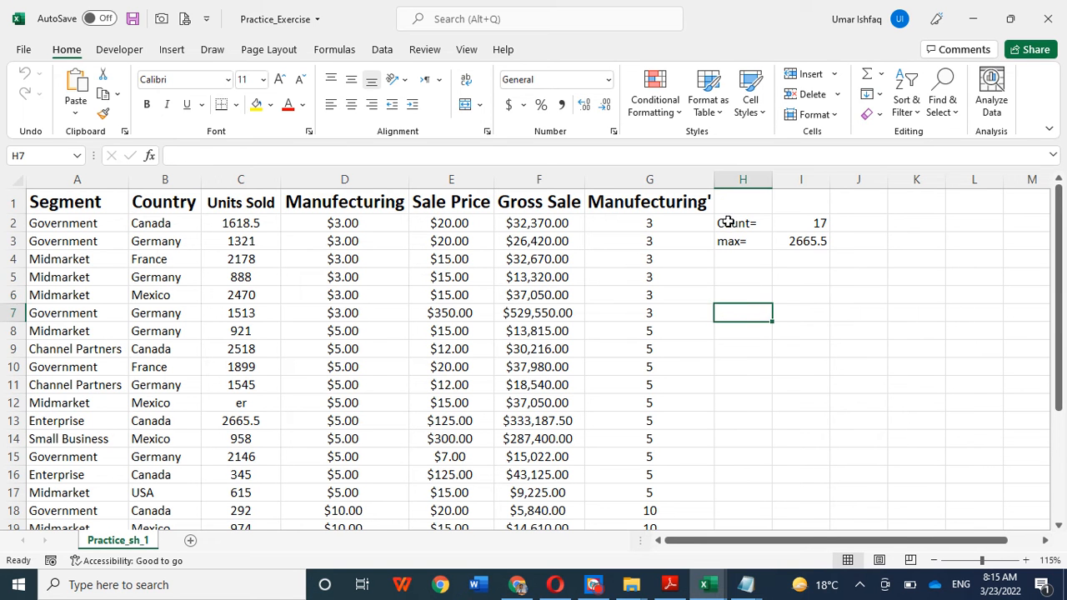
Step: Clear the Count and max labels and their results from the range H2:I4
left_click_drag(726, 223, 810, 251)
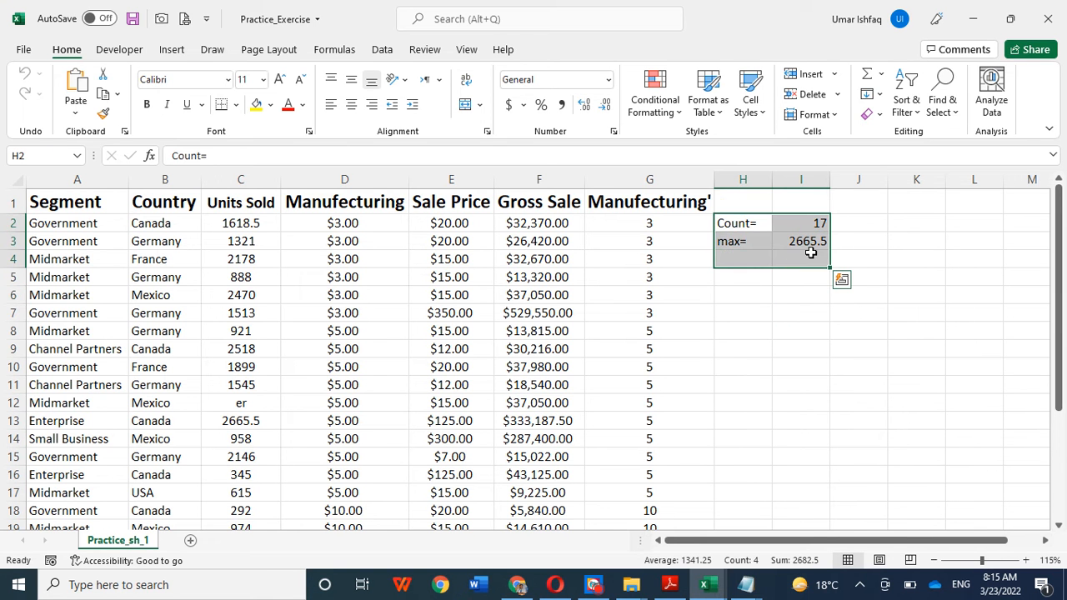
left_click(803, 345)
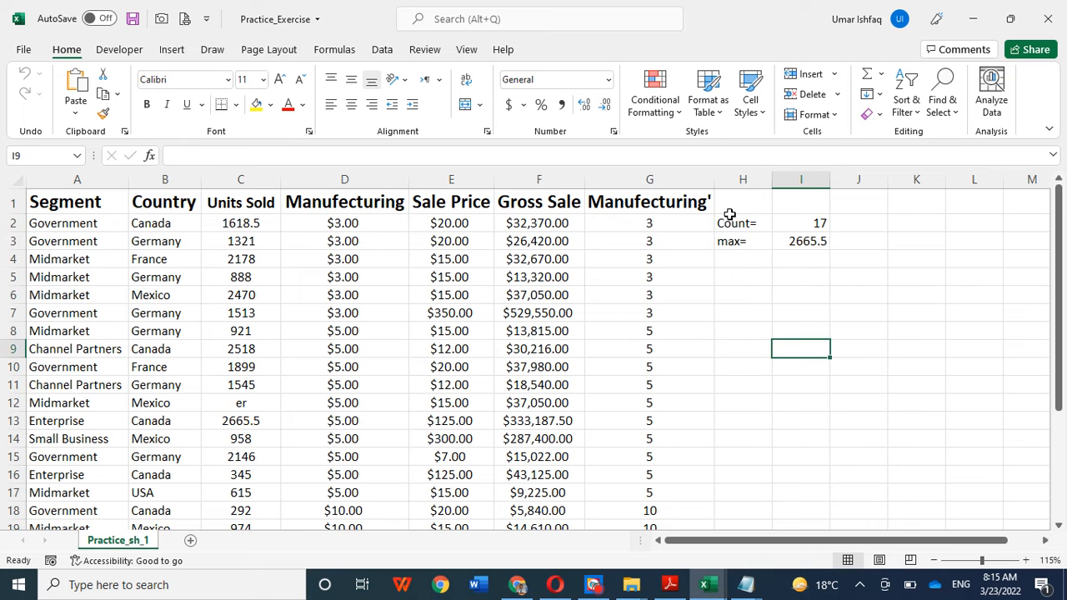
left_click_drag(731, 218, 806, 249)
key("Delete")
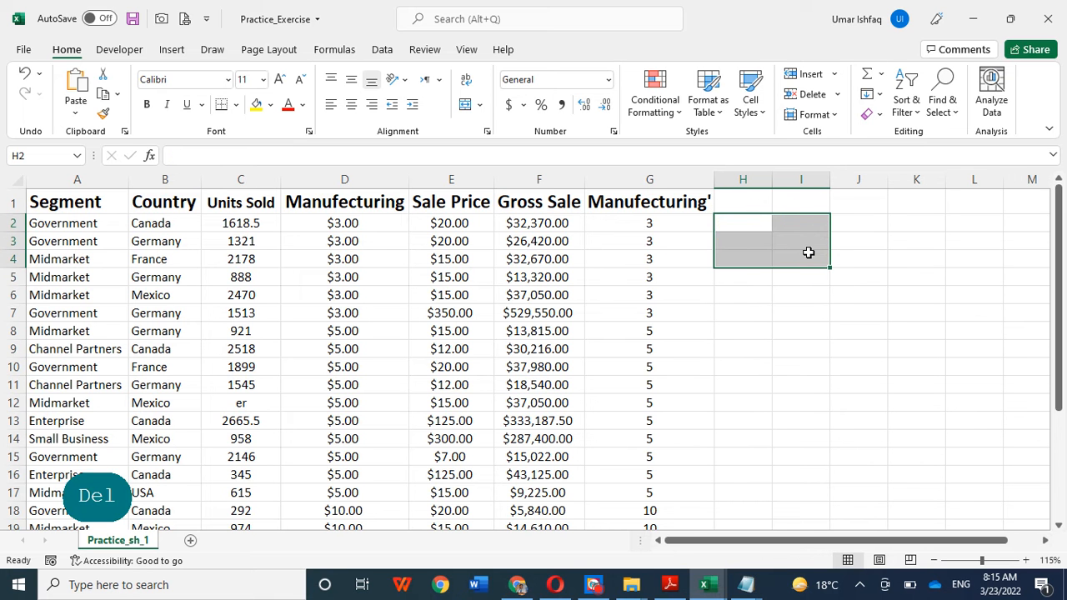
left_click(819, 309)
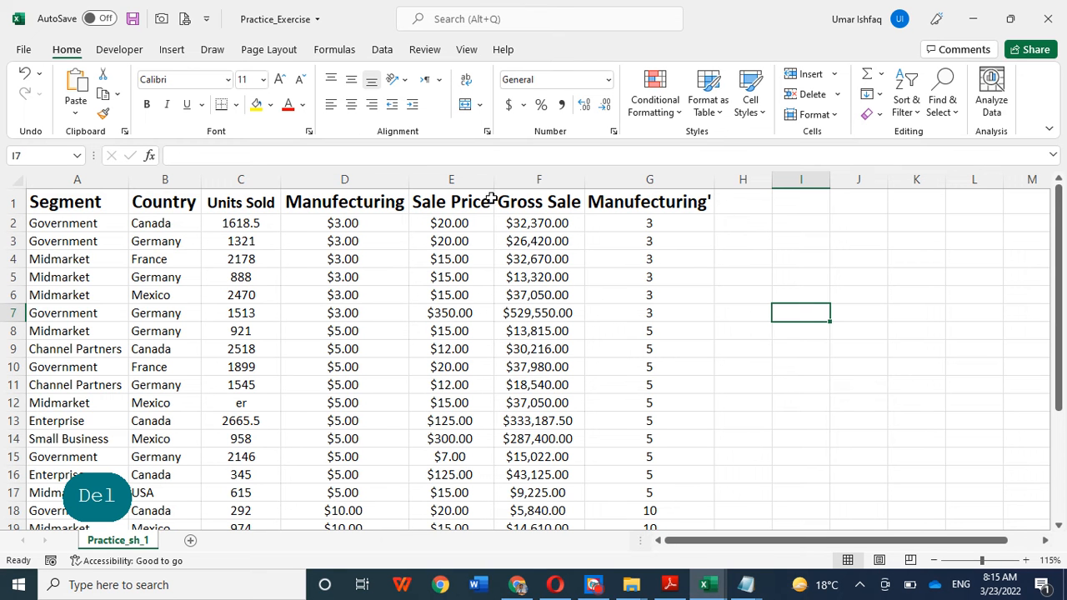
left_click(334, 51)
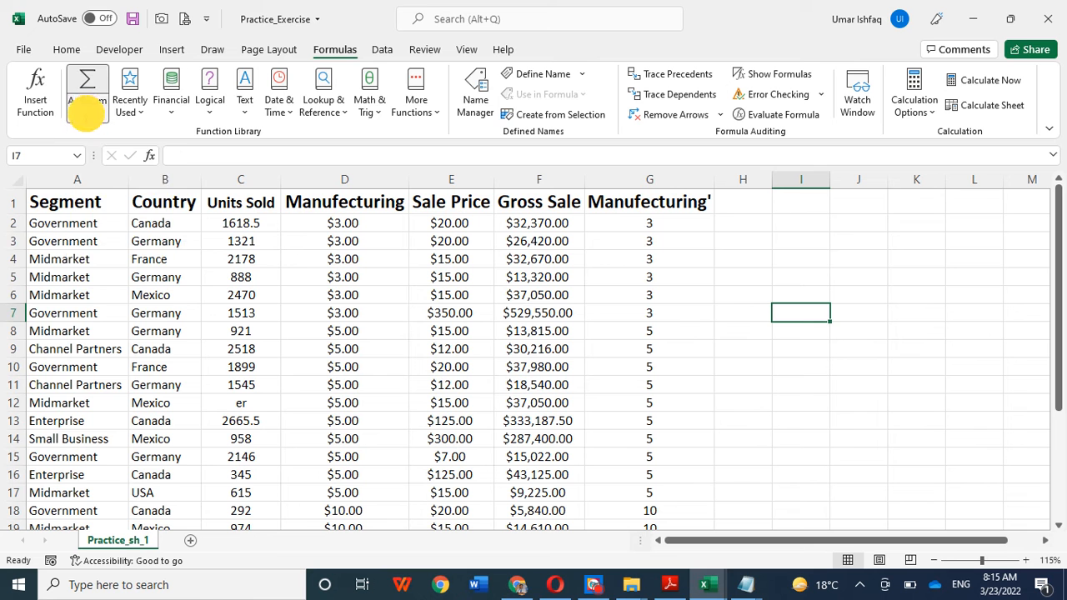
left_click(87, 107)
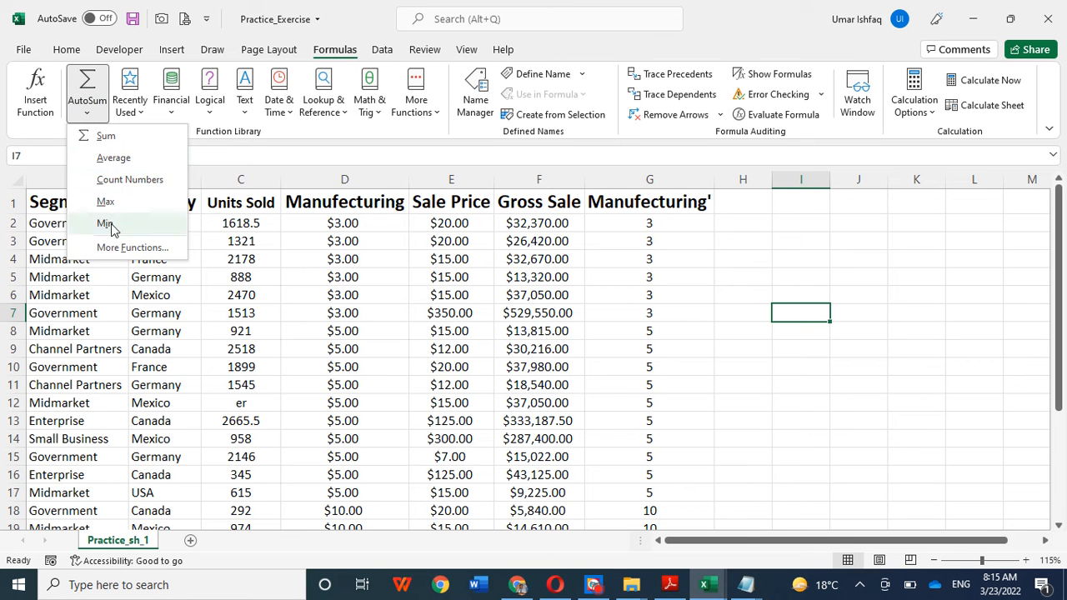
left_click(711, 291)
Step: Enter the formula =C2-D2 in cell H2 to subtract the manufacturing price from the units sold
left_click(737, 224)
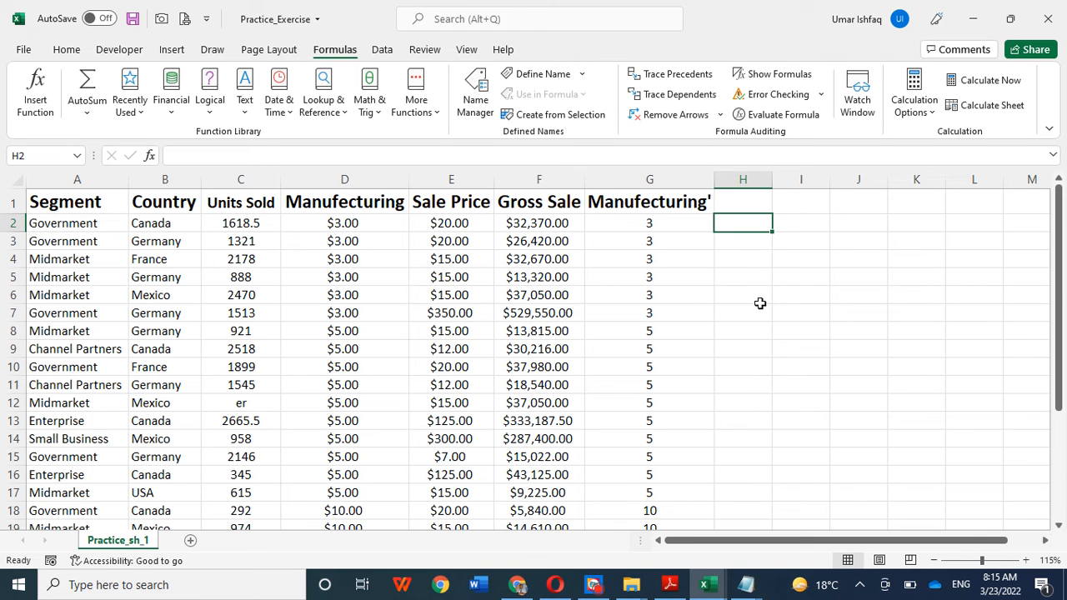
type("=")
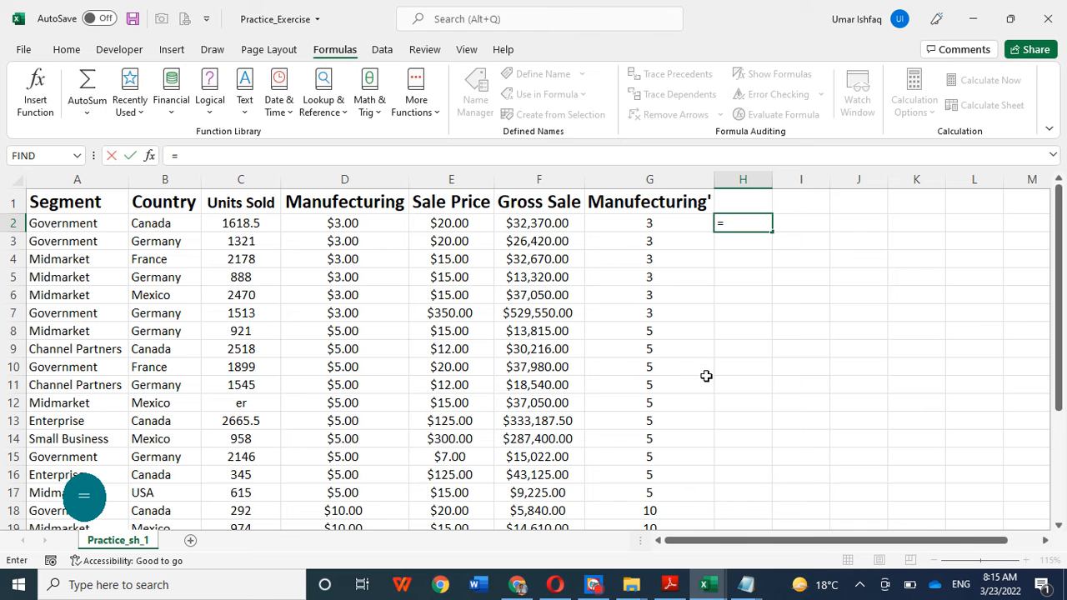
left_click(256, 223)
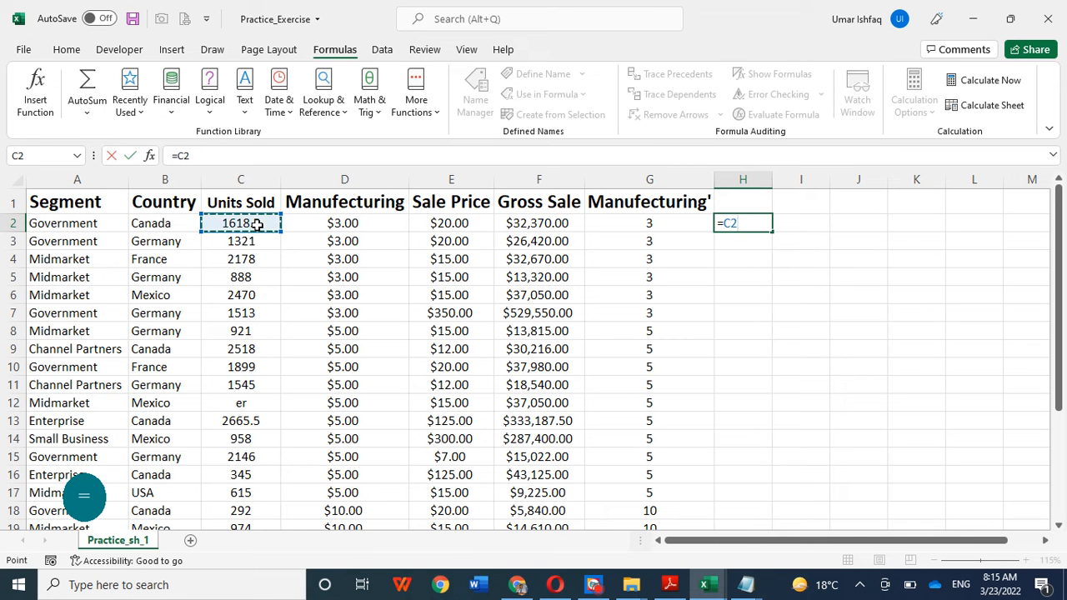
type("-")
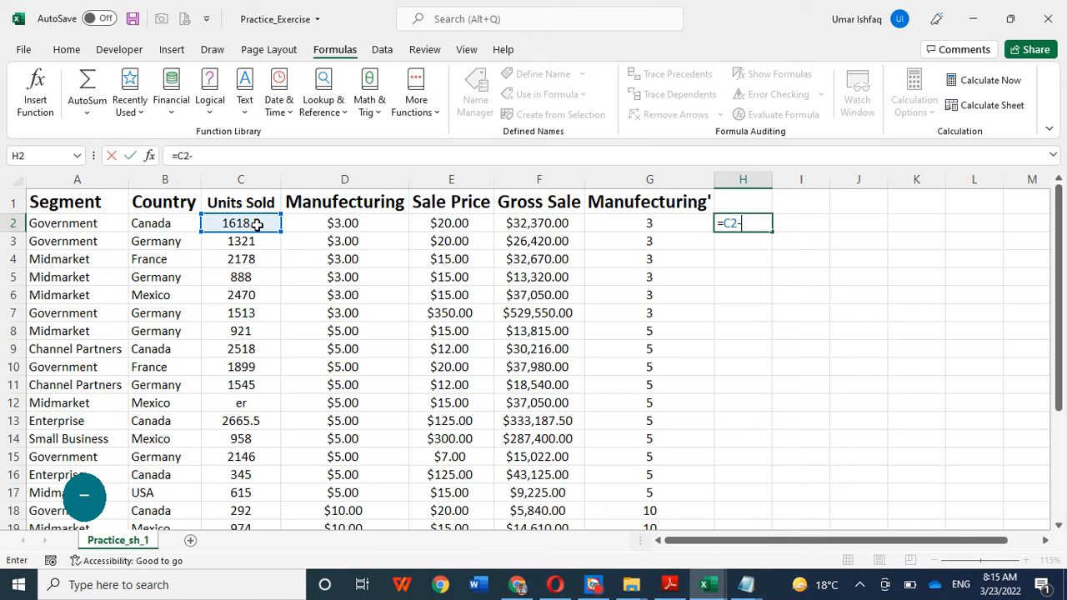
left_click(347, 223)
type(")")
key("BackSpace")
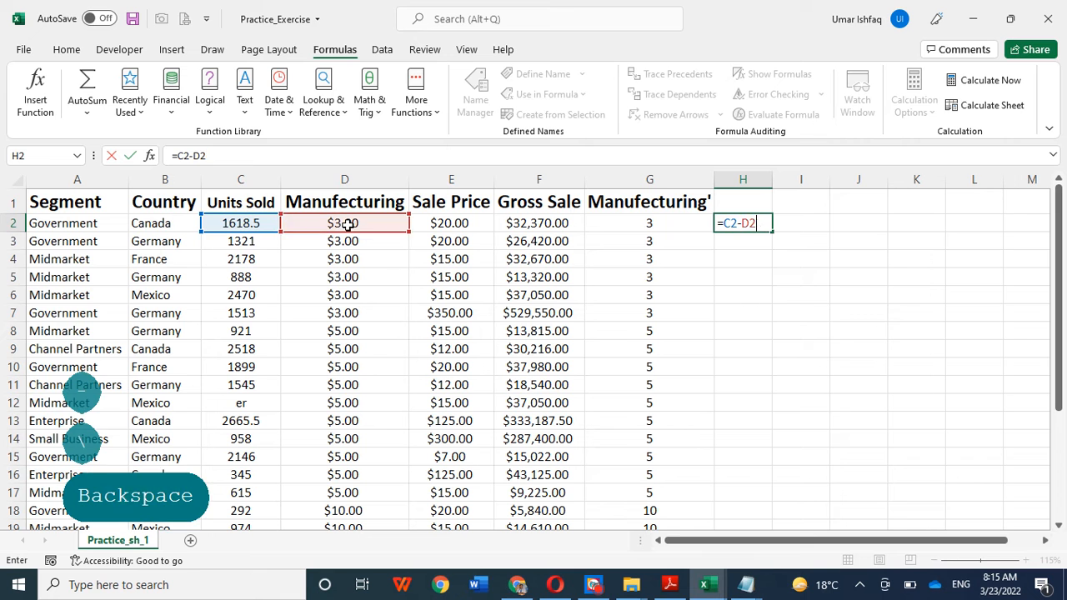
key("Return")
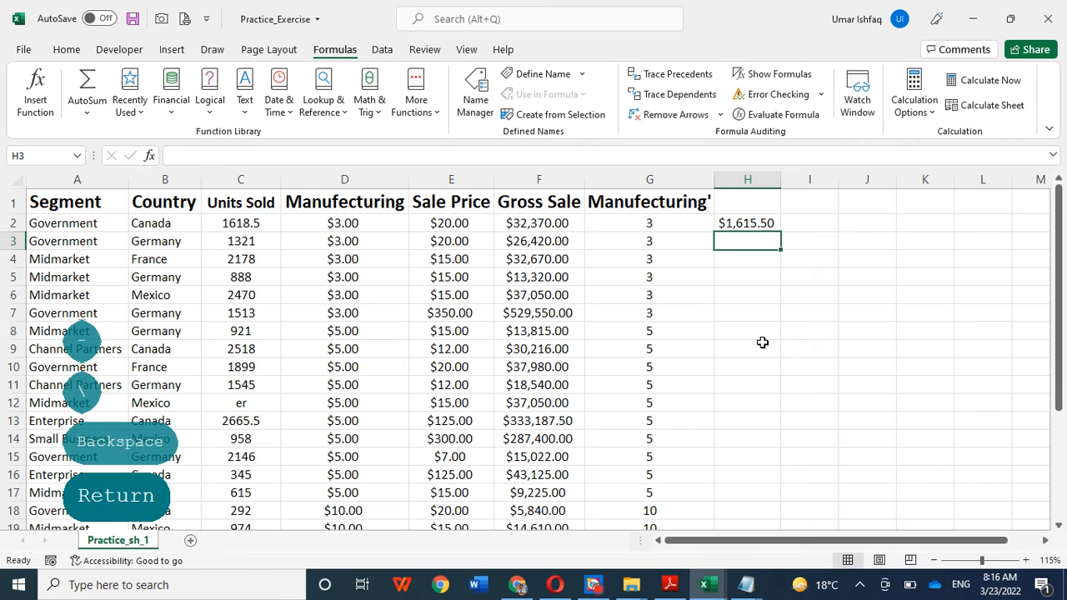
Step: Replace the D2 reference in H2's formula with G2, so that it reads =C2-G2
left_click(351, 222)
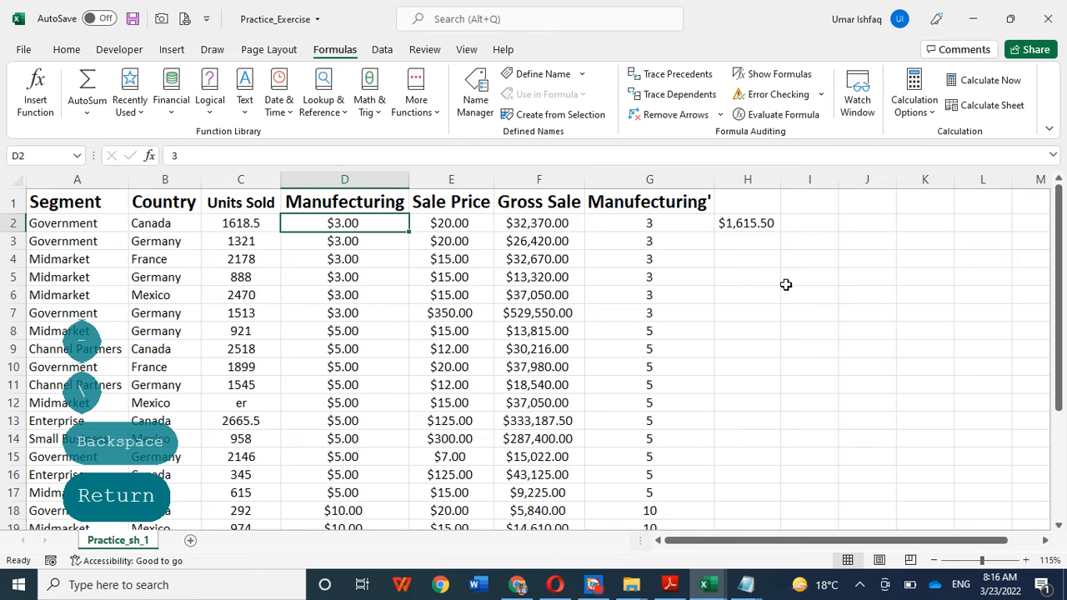
left_click(758, 230)
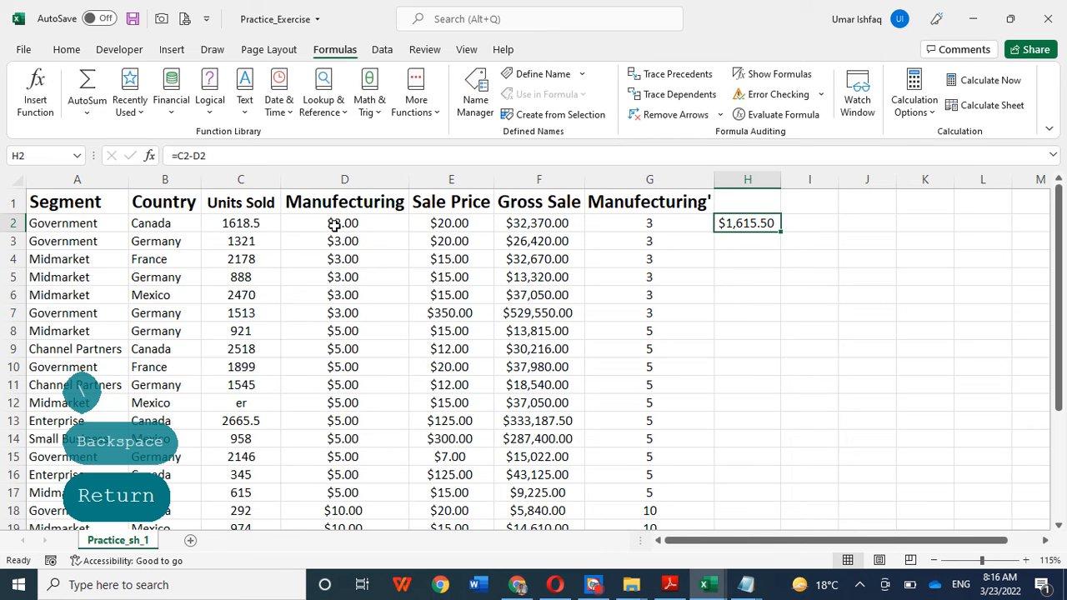
left_click(239, 155)
key("BackSpace")
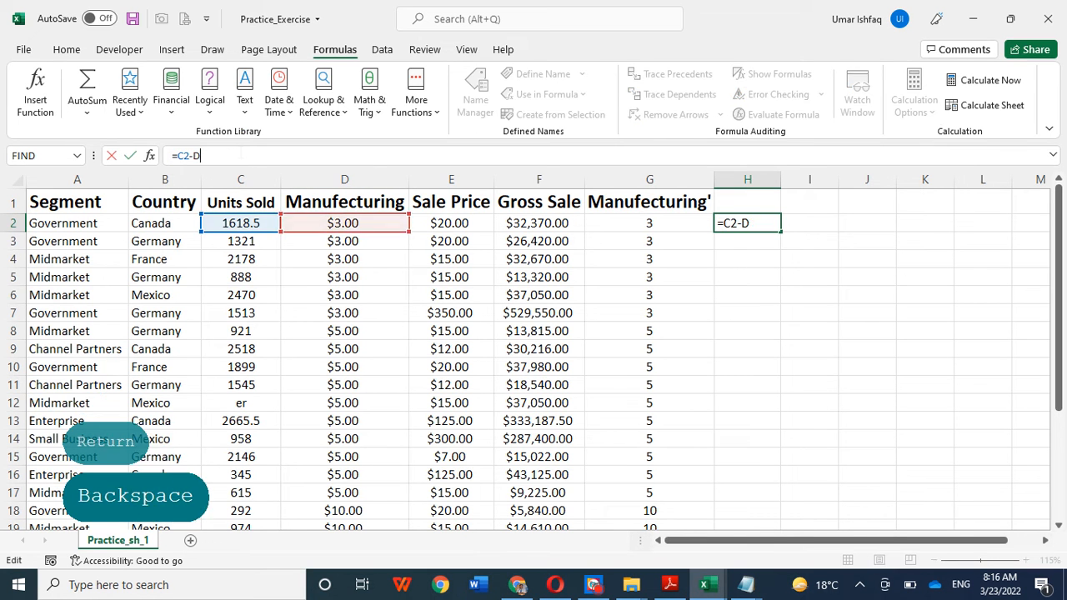
key("BackSpace")
left_click(652, 222)
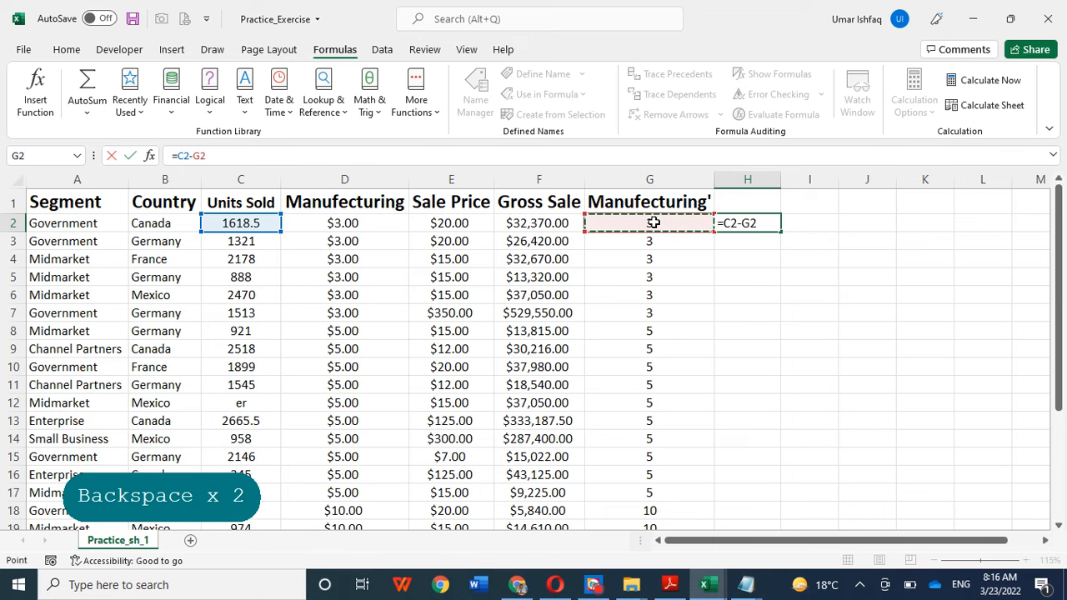
key("Return")
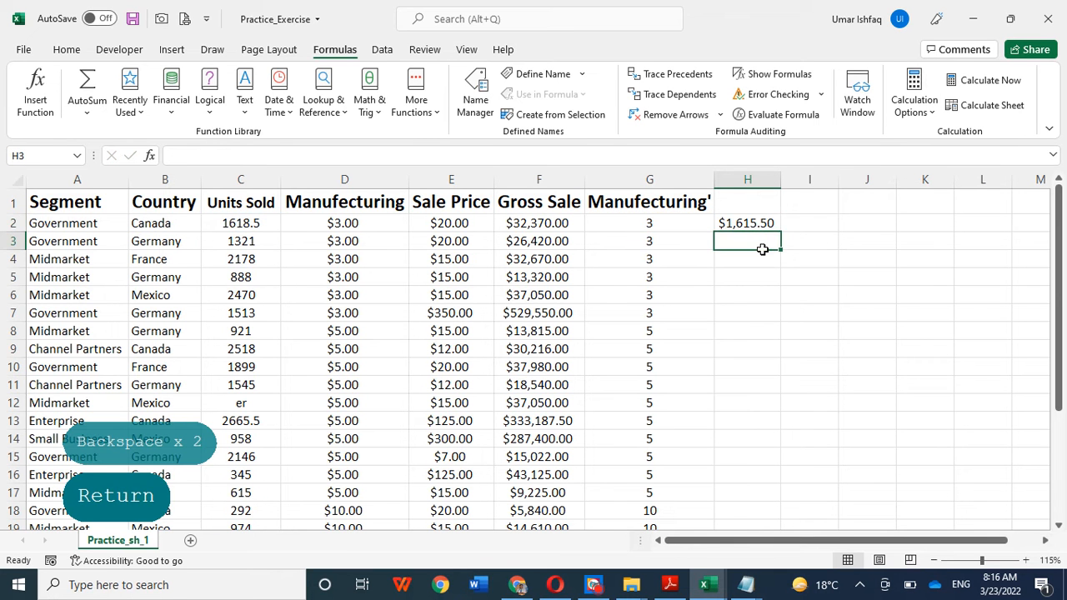
Step: Check the formulas behind the result in H2 and the value in G2
left_click(739, 222)
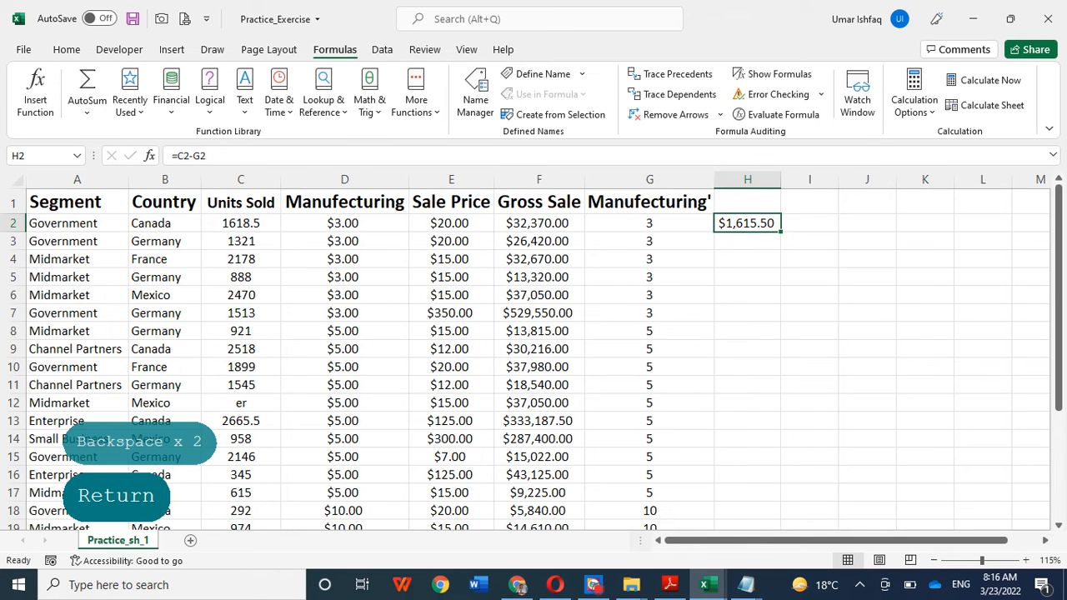
left_click(650, 224)
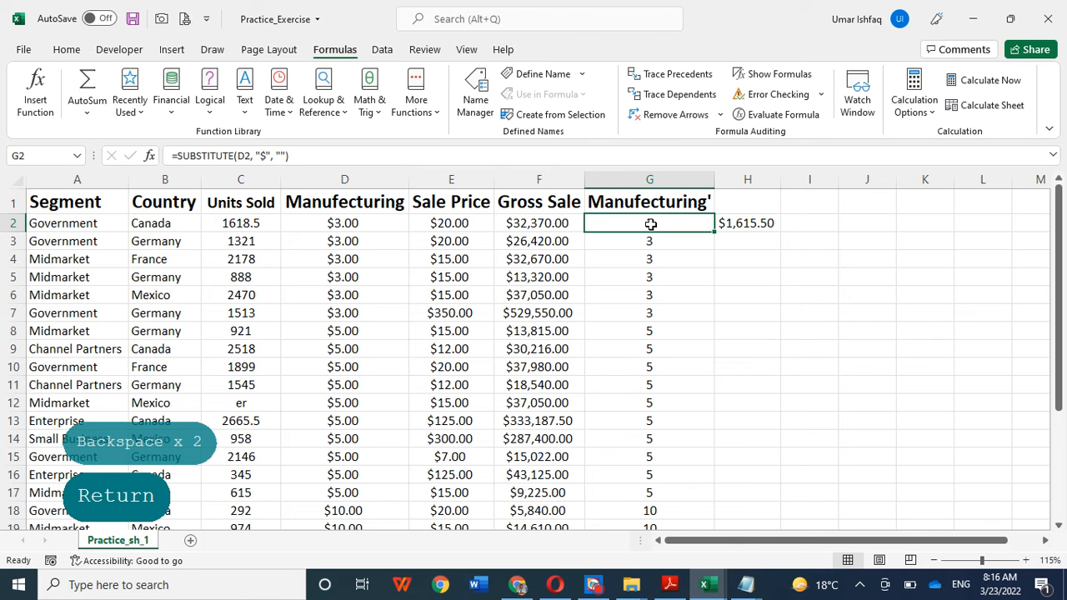
left_click(734, 272)
left_click(743, 223)
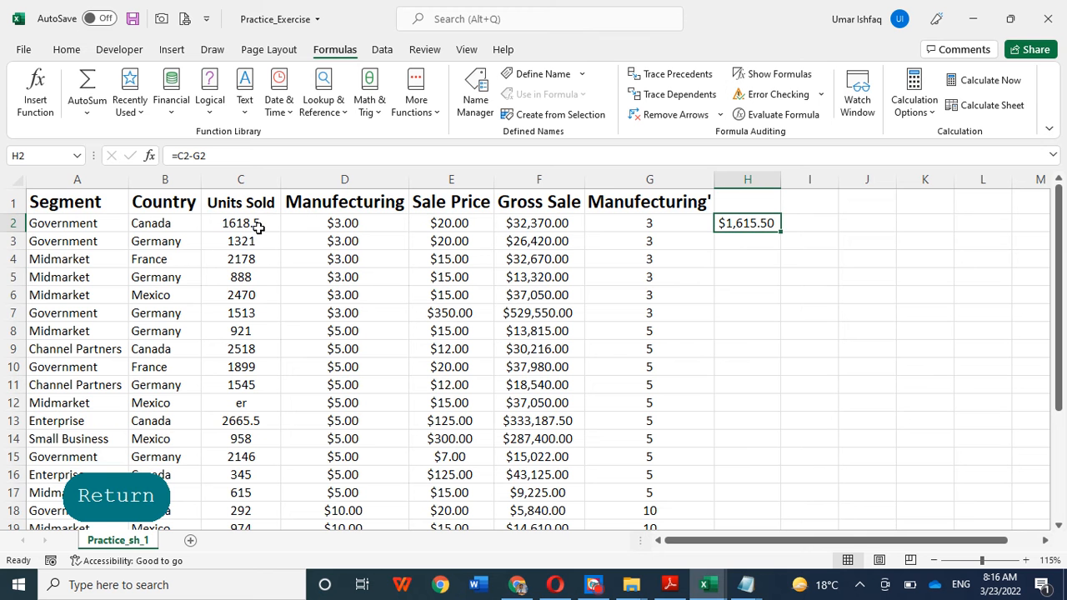
Step: Fill the subtraction formula from H2 down through H19
left_click(809, 277)
left_click(750, 230)
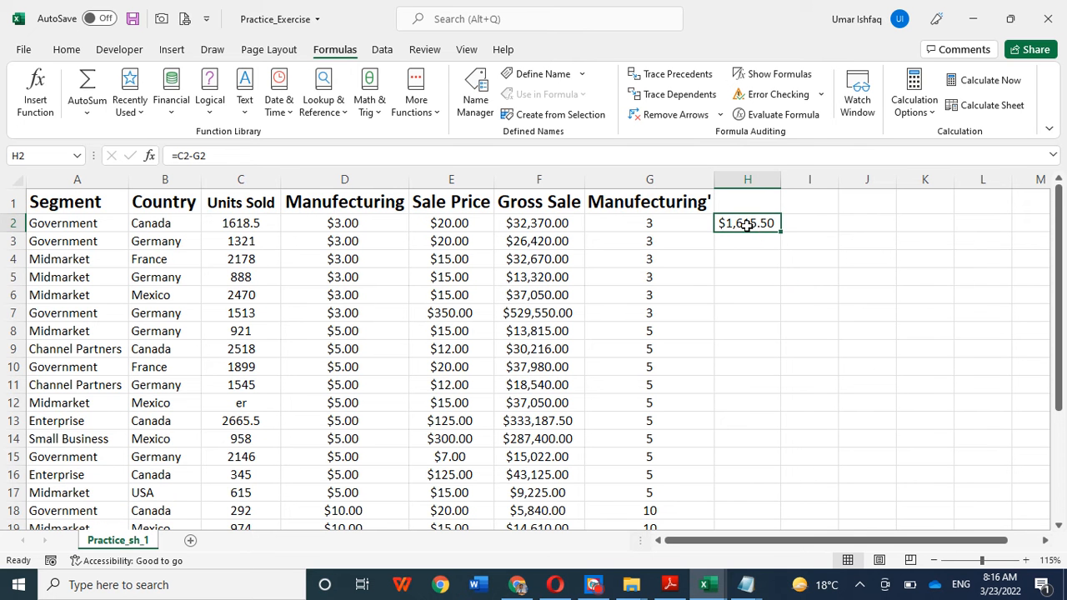
left_click_drag(780, 231, 784, 454)
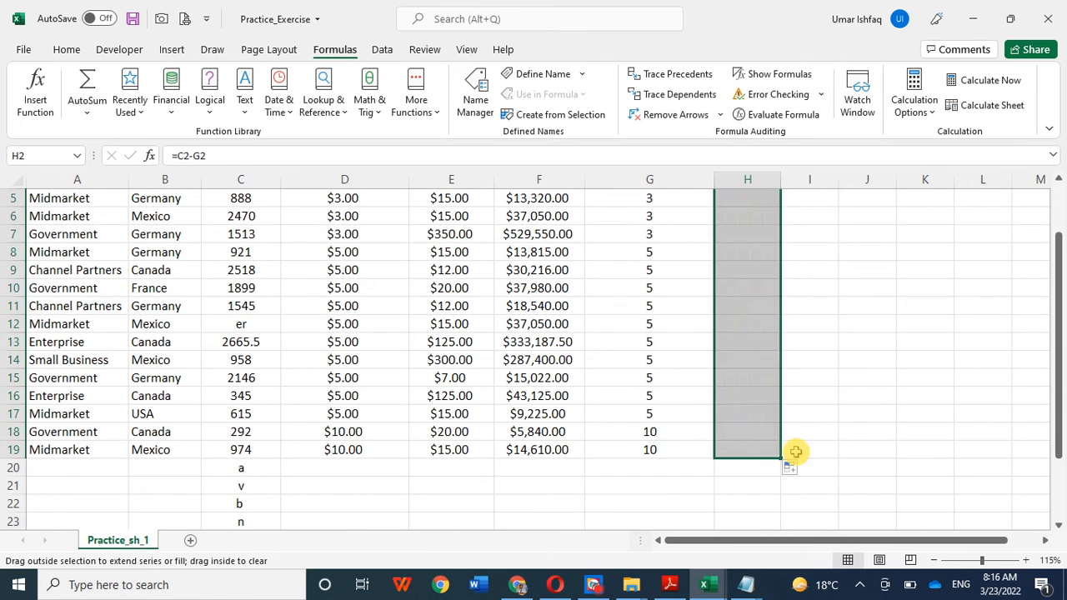
left_click(913, 377)
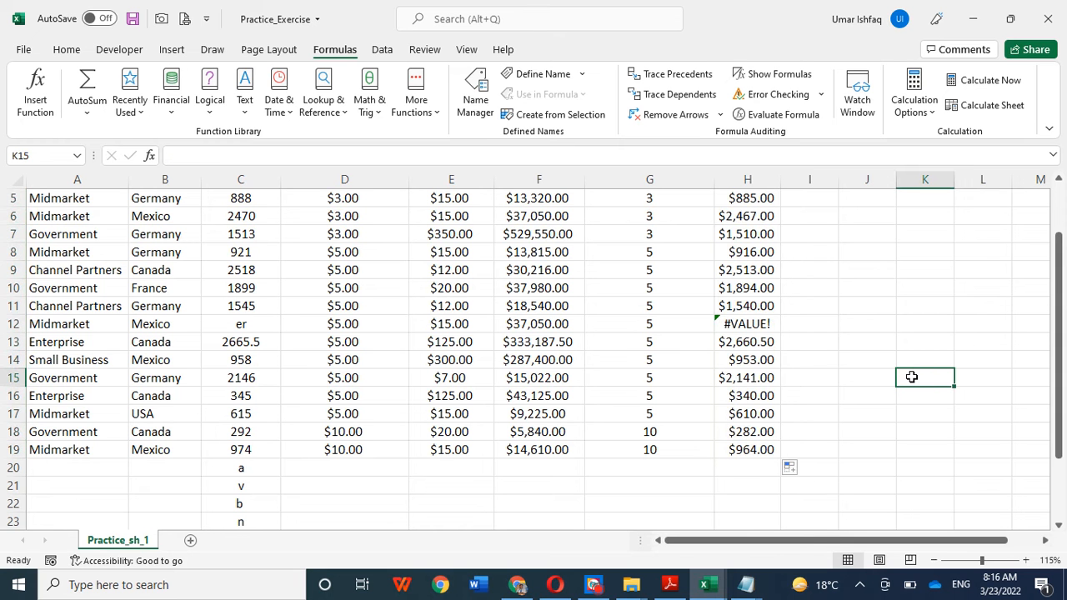
scroll(912, 377, "up", 2)
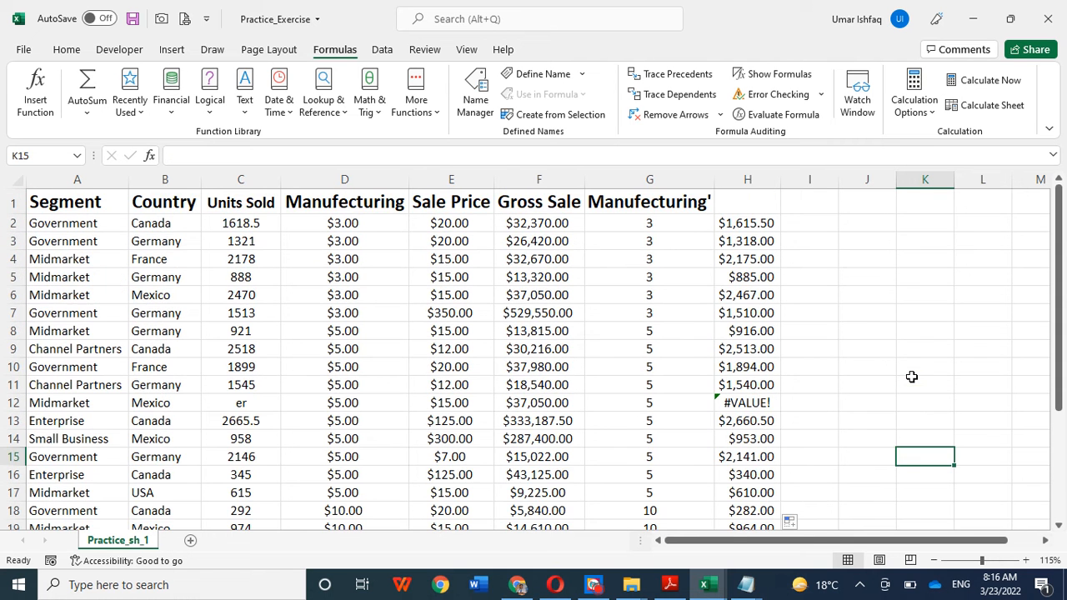
left_click(859, 335)
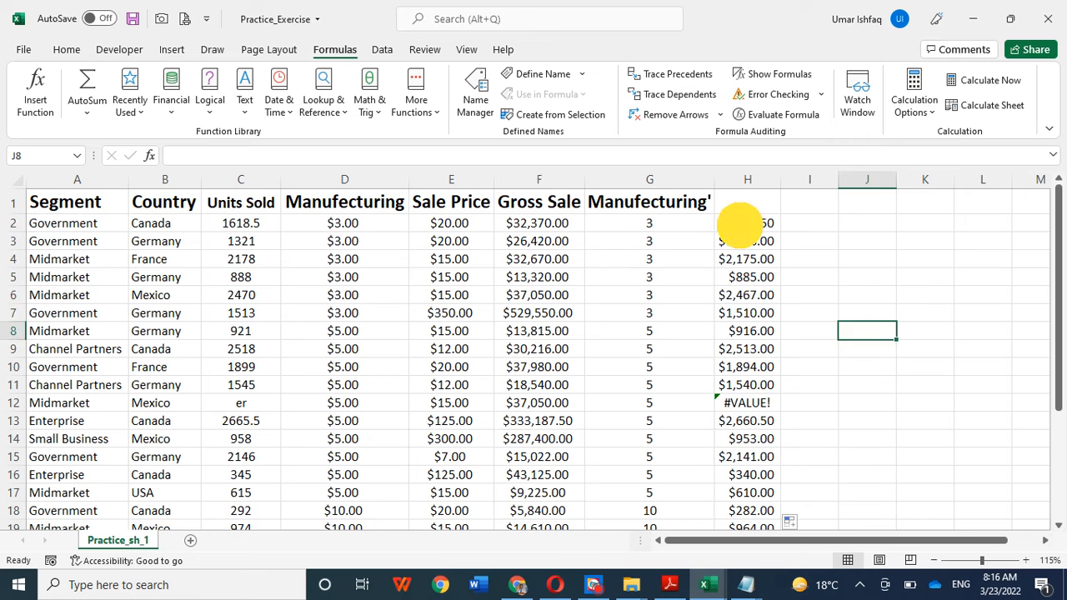
Step: Undo the fill down column H and clear the formula from H2
left_click(745, 225)
key("ctrl+z")
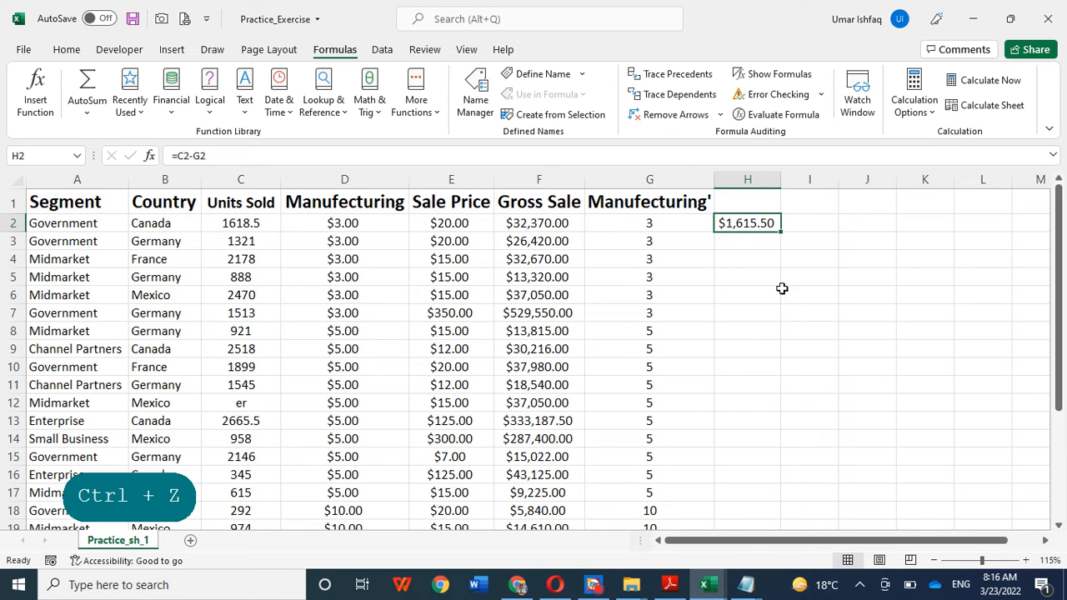
left_click(784, 289)
left_click_drag(763, 306, 758, 297)
left_click(733, 227)
key("Delete")
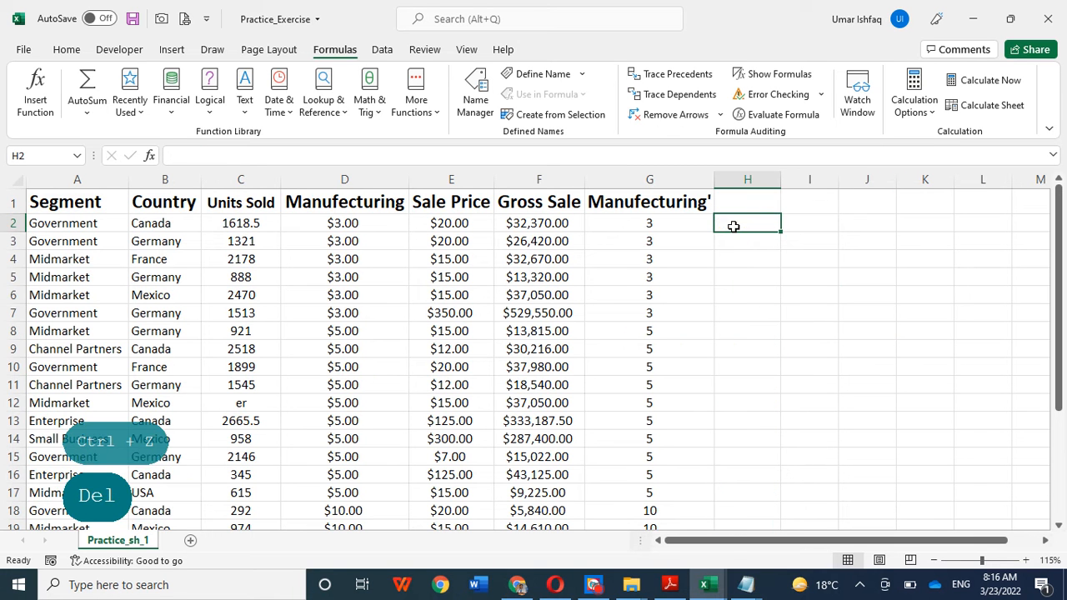
Step: Enter the formula =C2-G2 in cell H2 using the subtraction operator
left_click(788, 310)
left_click(729, 222)
type("=")
left_click(240, 224)
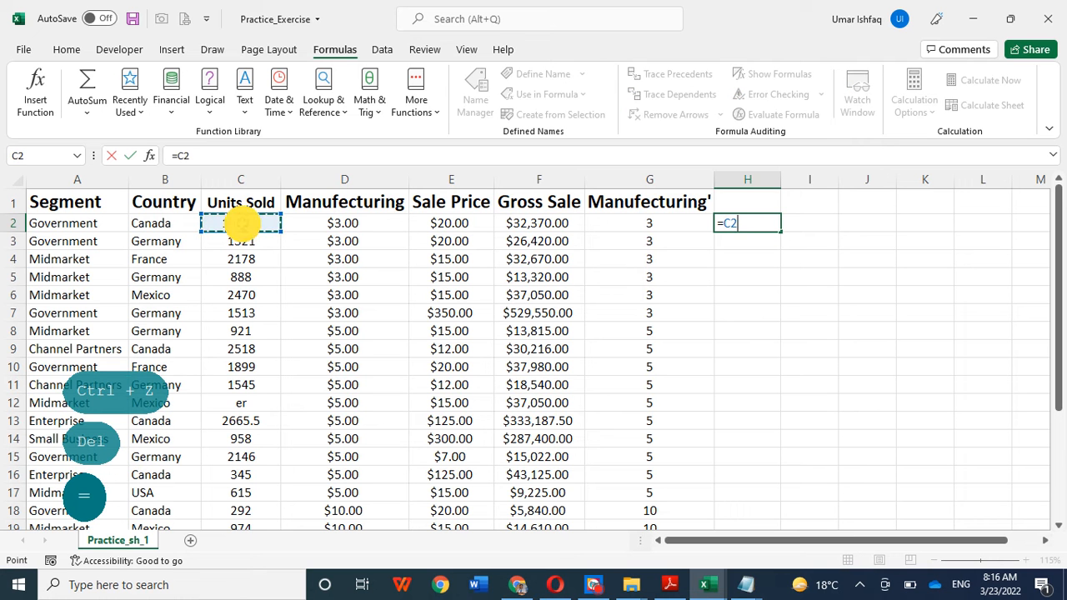
type("-")
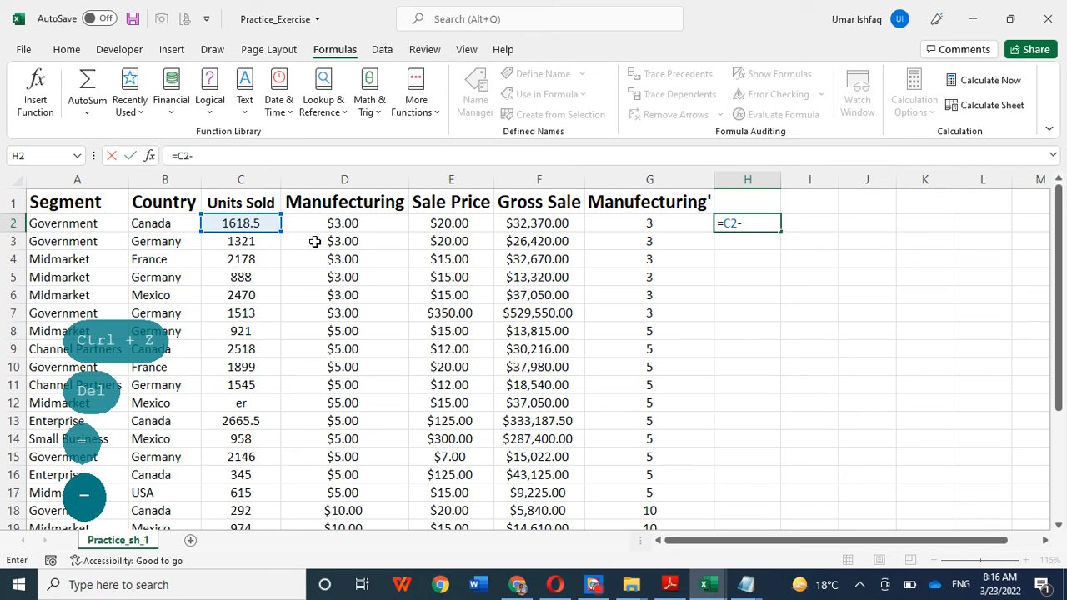
left_click(625, 221)
key("Return")
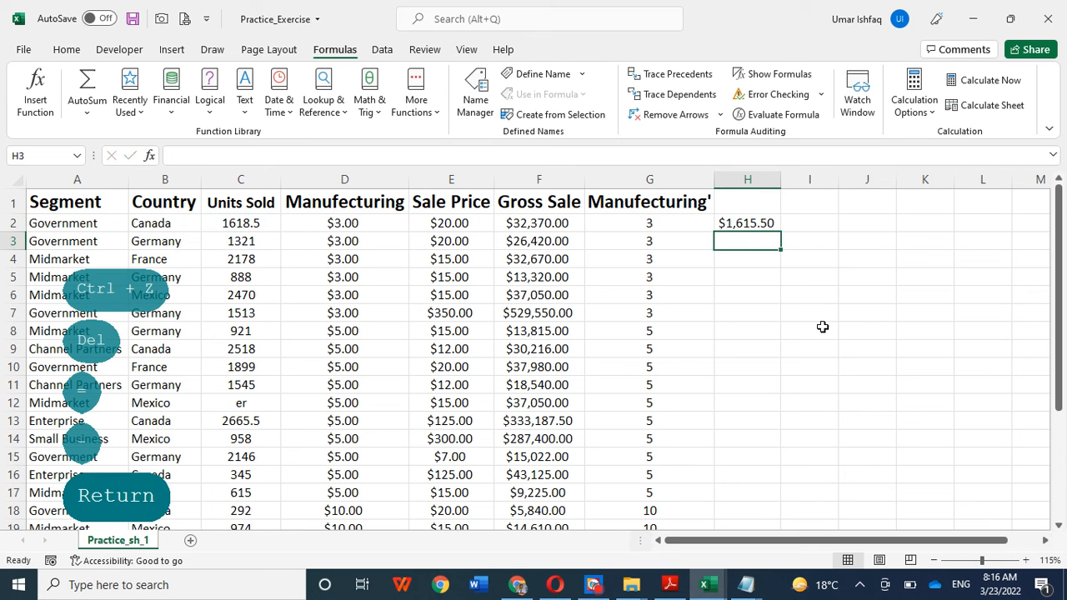
Step: Enter the formula =SUBSTITUTE(H2, "$", "") in cell I2 to strip the dollar sign from the subtraction result
left_click(738, 225)
left_click(770, 296)
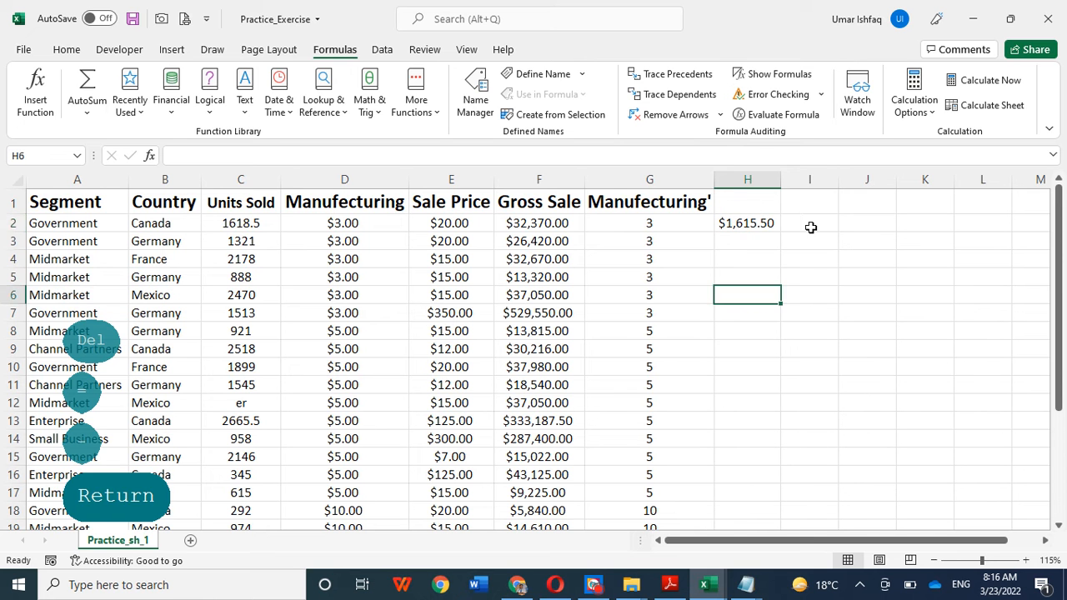
left_click(810, 226)
type("=")
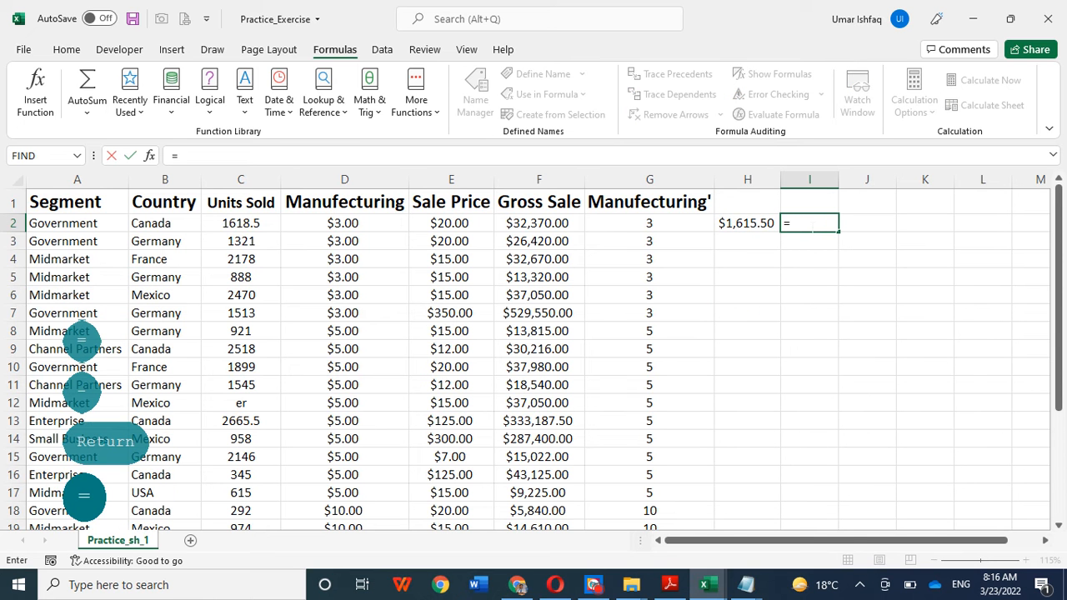
type("s")
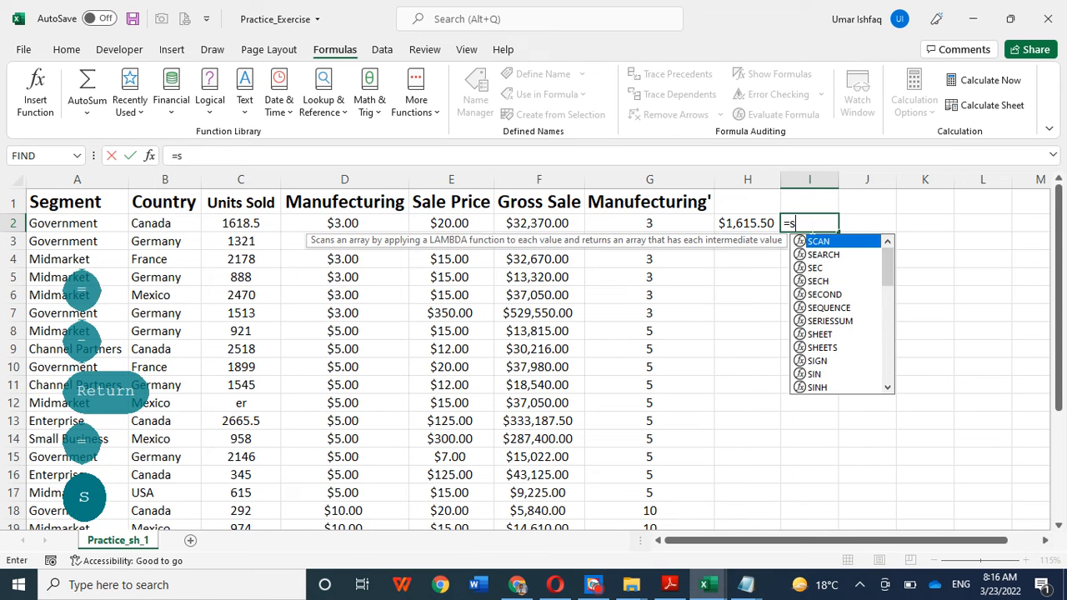
type("ubs")
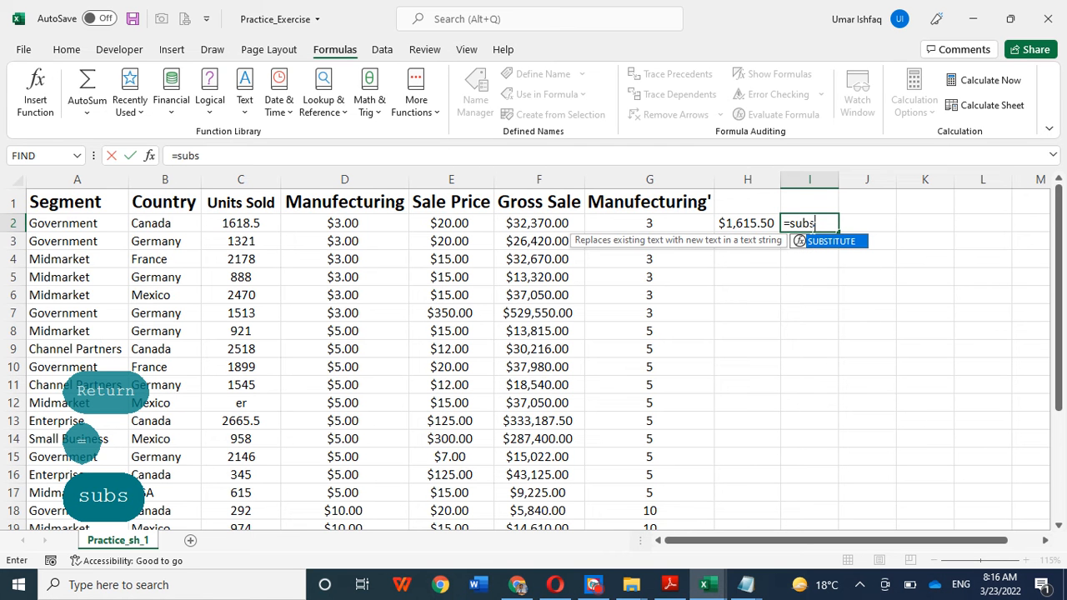
double_click(841, 241)
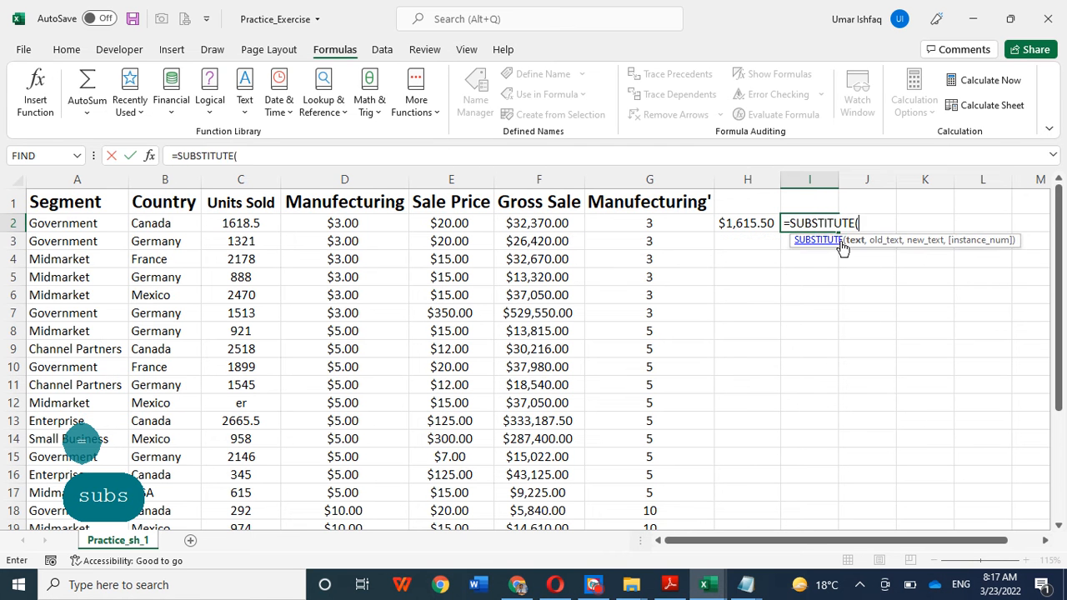
left_click(737, 224)
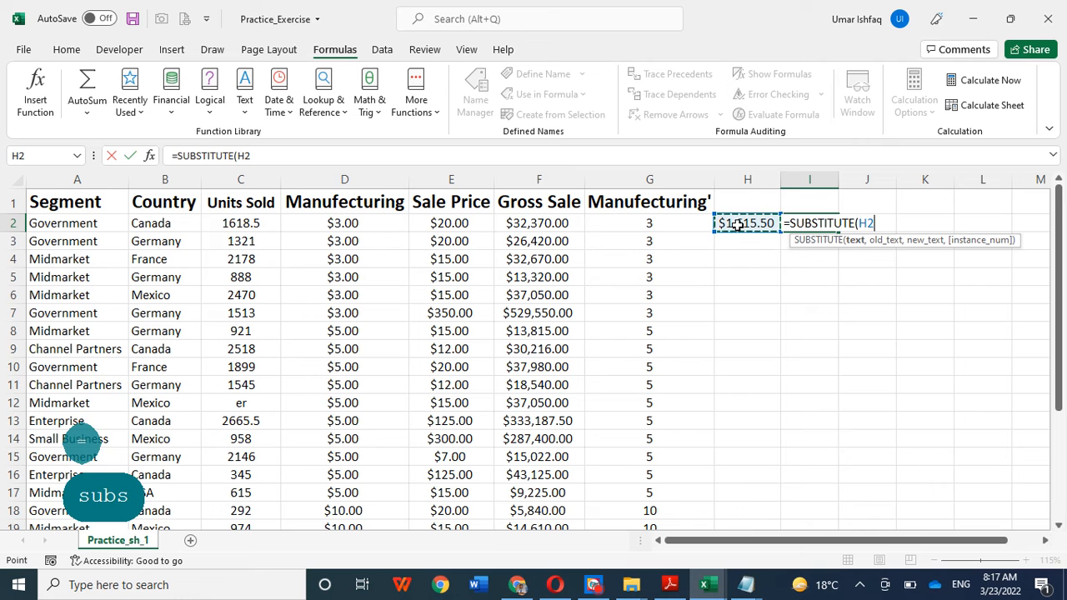
type(", ")
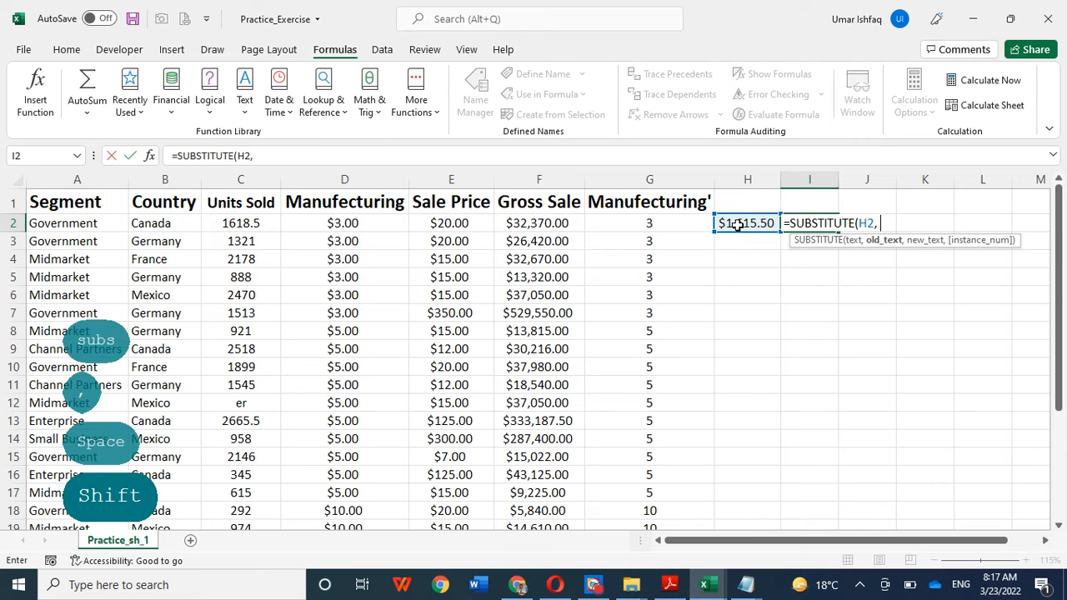
type("\"")
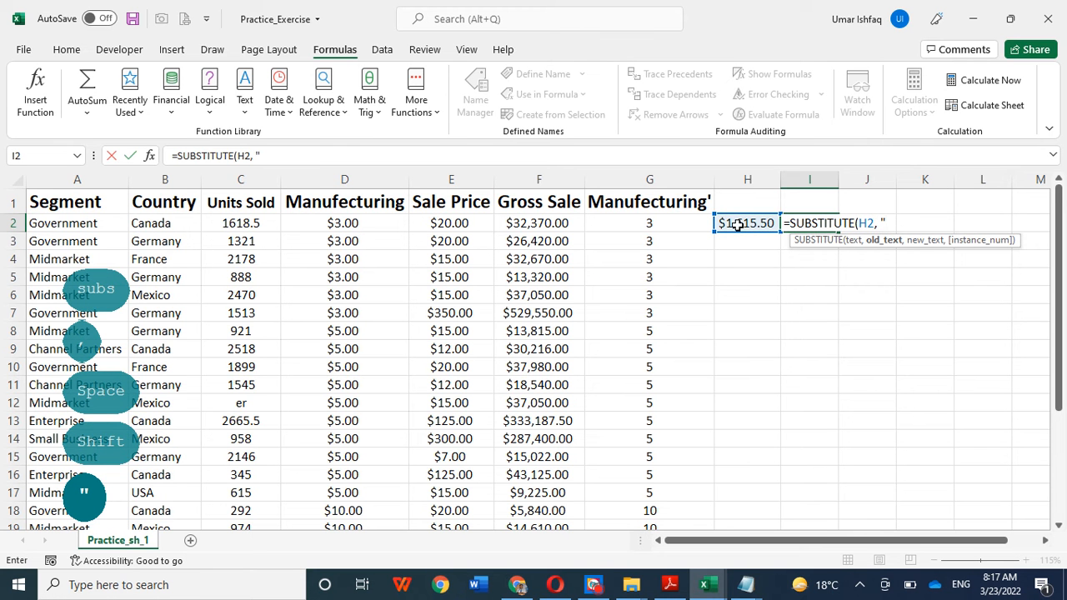
type("$\",")
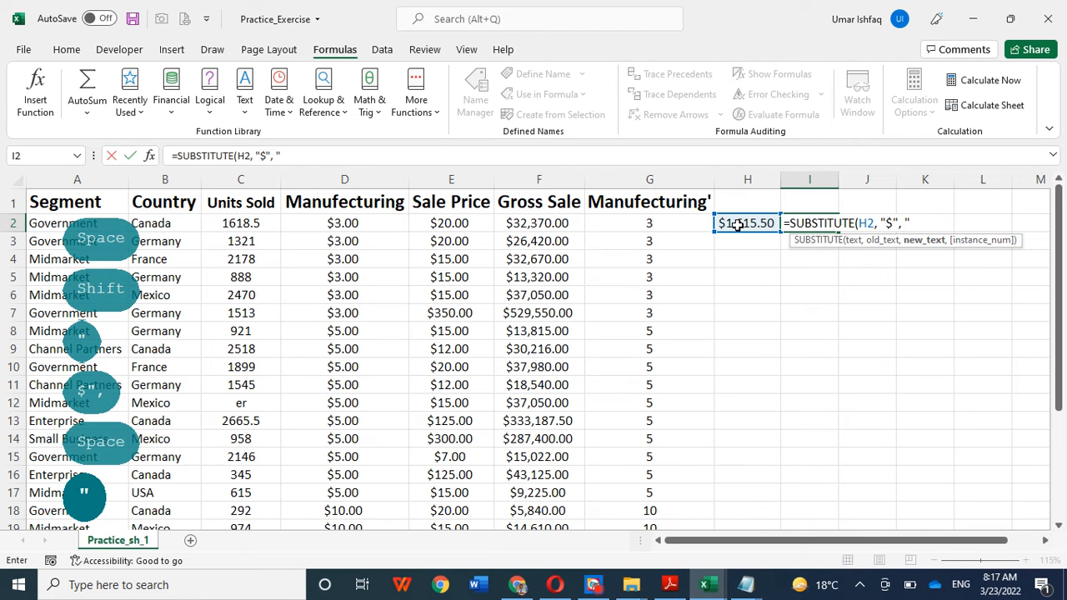
type("\")")
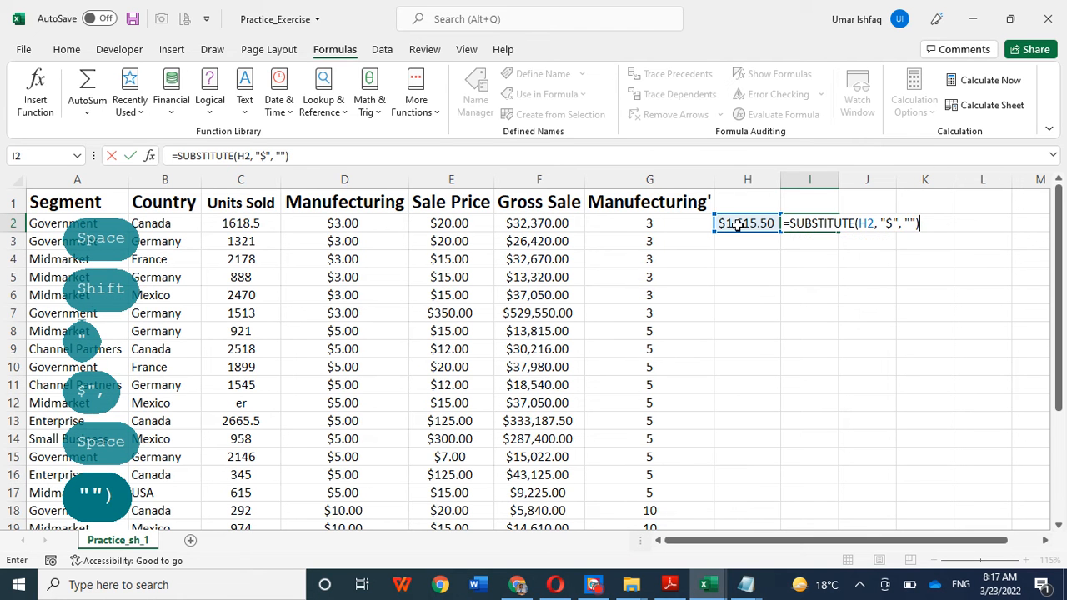
key("Return")
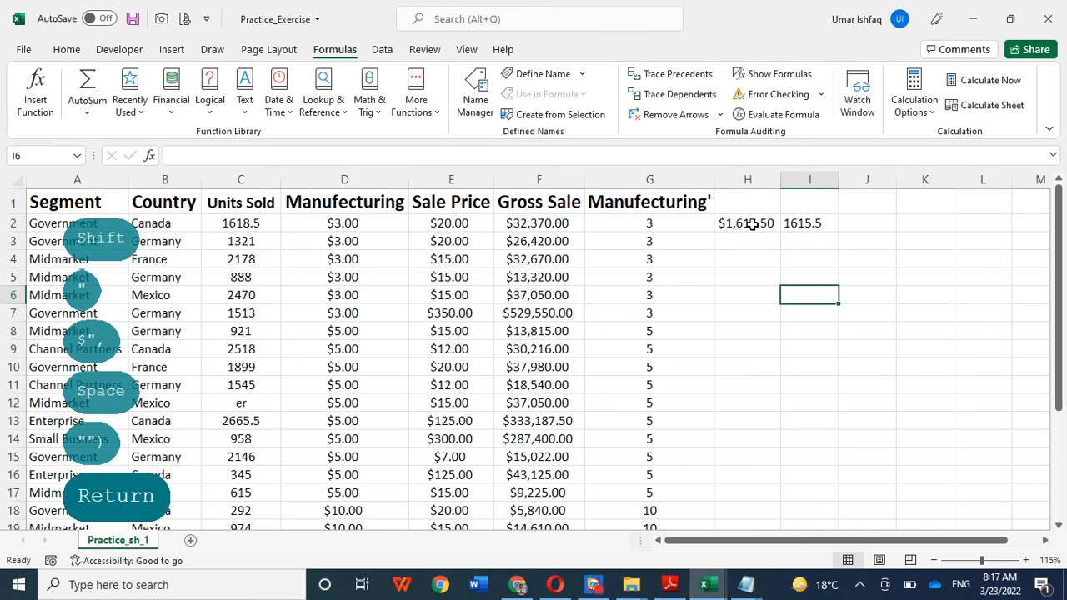
Step: Fill the subtraction formula in H2 and the SUBSTITUTE formula in I2 down through row 19
left_click(753, 226)
left_click_drag(780, 233, 771, 436)
scroll(840, 314, "up", 2)
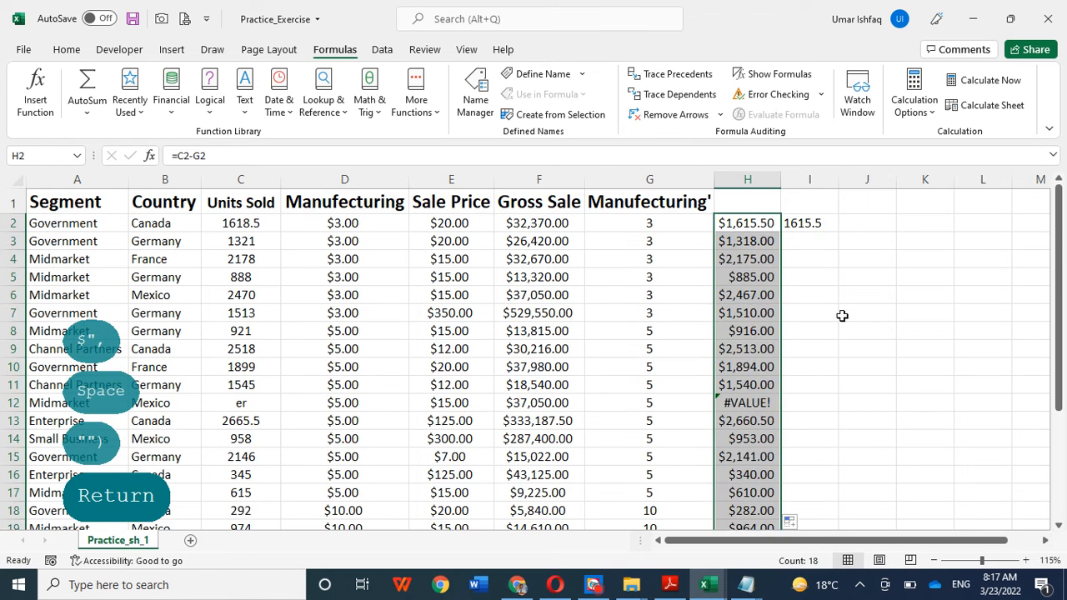
left_click(812, 223)
left_click_drag(832, 233, 846, 422)
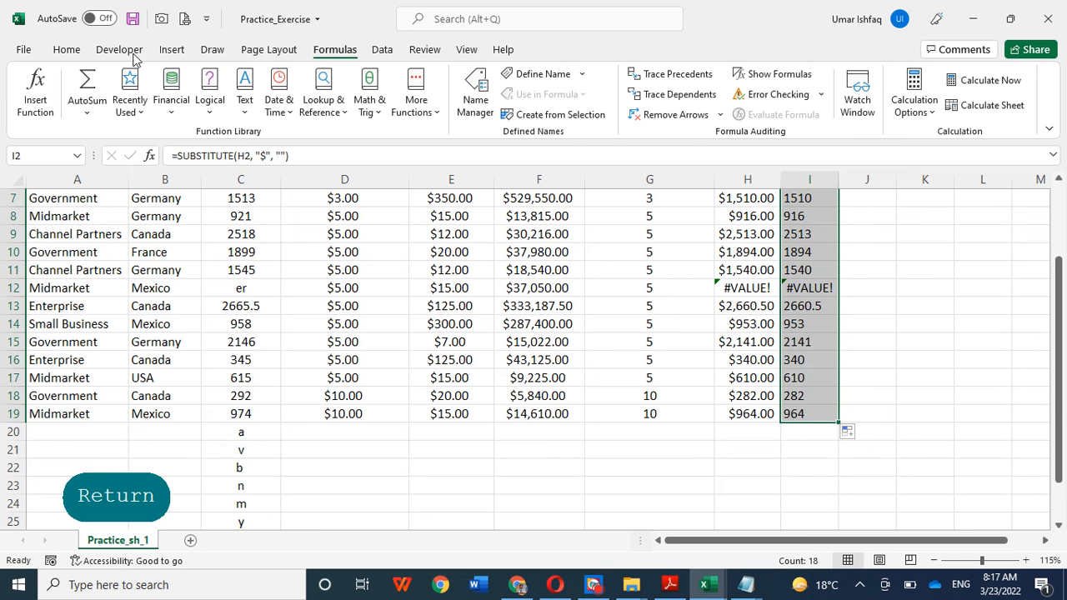
Step: Center the SUBSTITUTE results in I2:I19 horizontally
left_click(67, 50)
left_click(351, 104)
scroll(828, 219, "up", 2)
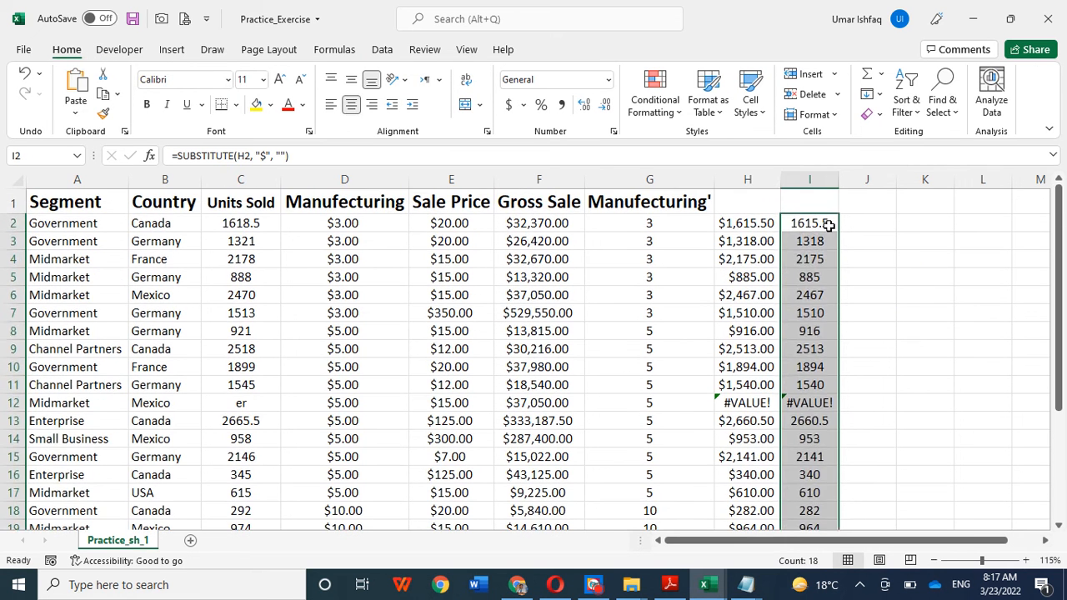
left_click(916, 277)
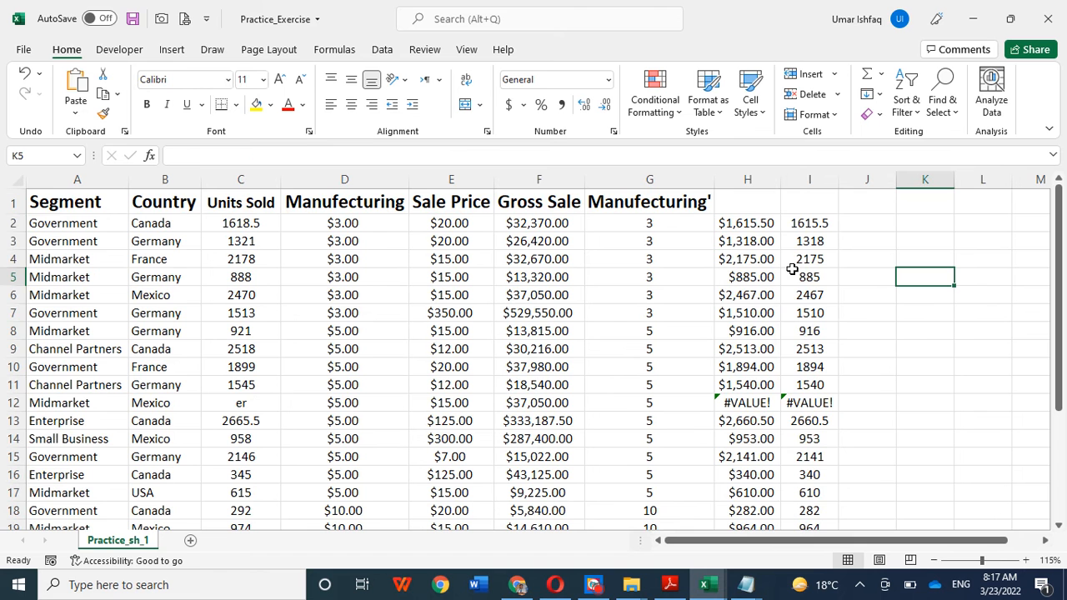
left_click(869, 224)
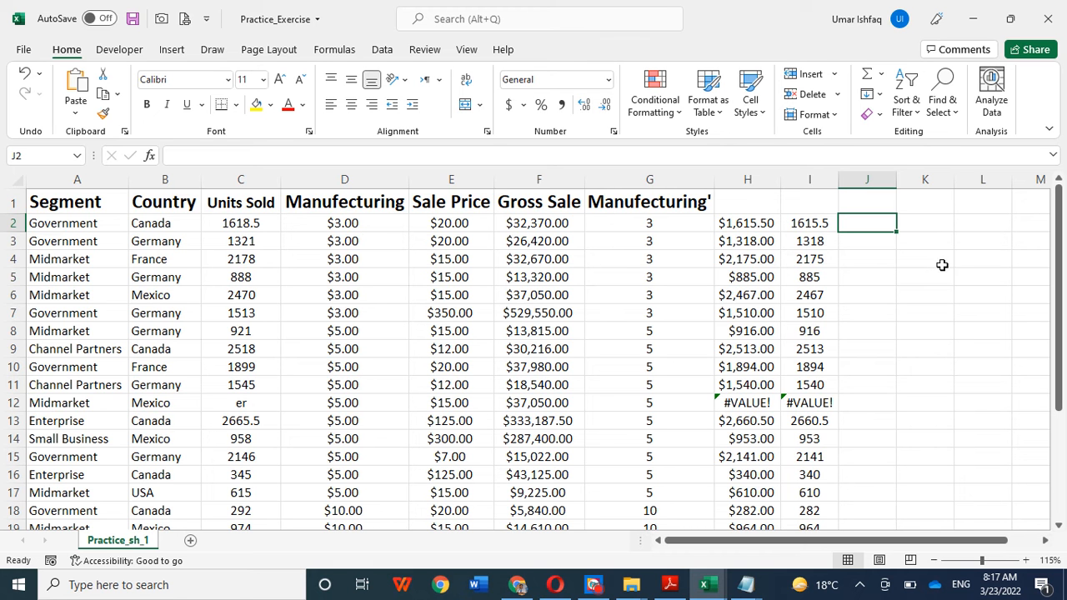
left_click(920, 280)
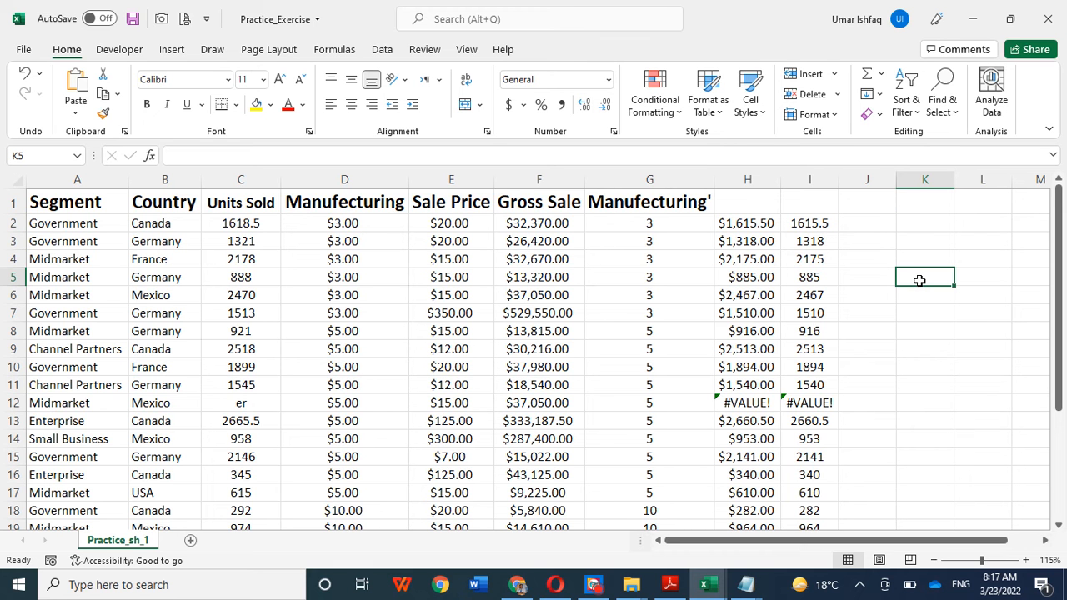
Step: Clear the subtraction and SUBSTITUTE results from the range H2:I19
left_click_drag(728, 222, 815, 469)
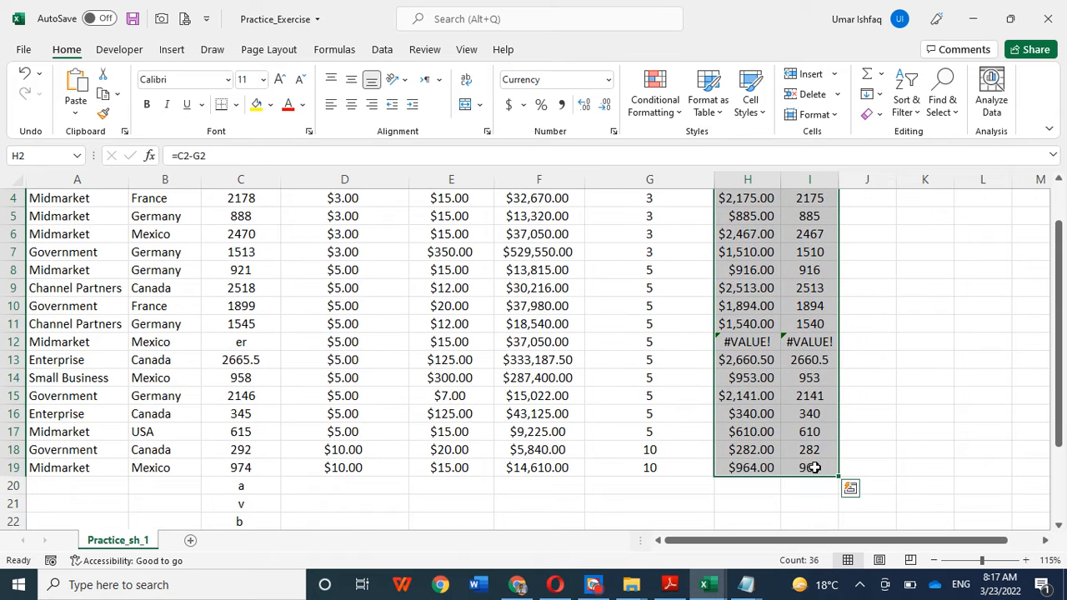
key("Delete")
left_click(888, 329)
Step: Clear the stray letters and numbers below the Units Sold data in C20:C28
scroll(383, 341, "down", 4)
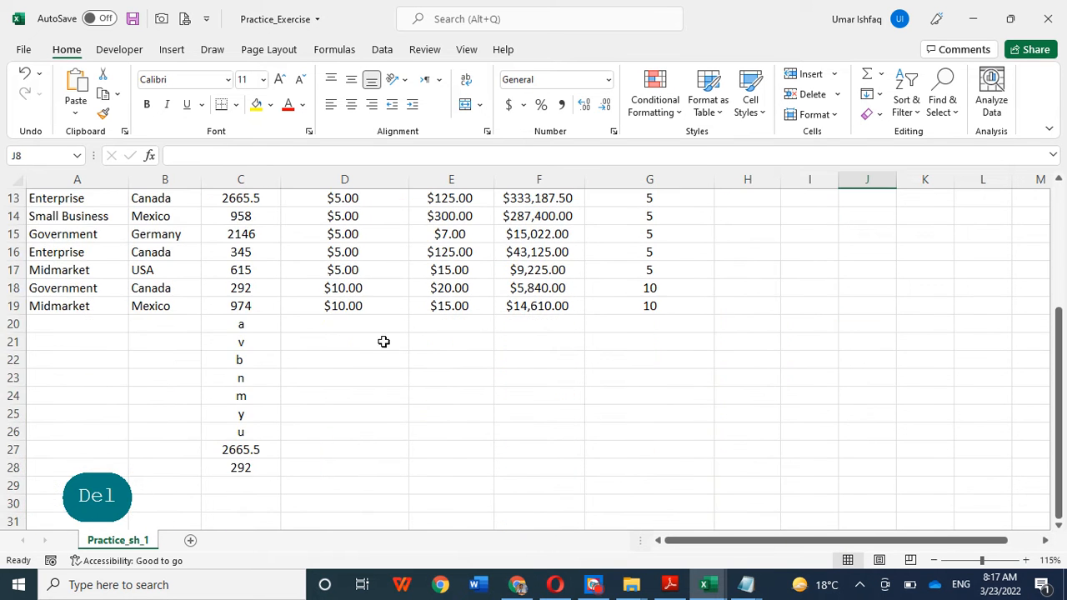
left_click_drag(231, 324, 241, 467)
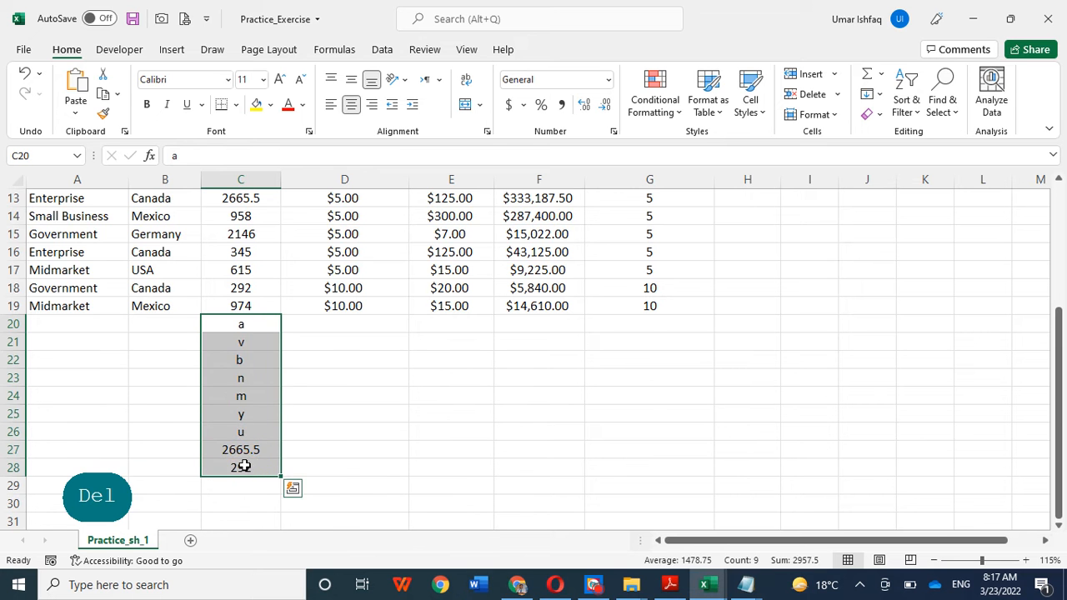
key("Delete")
left_click(722, 408)
scroll(722, 407, "up", 4)
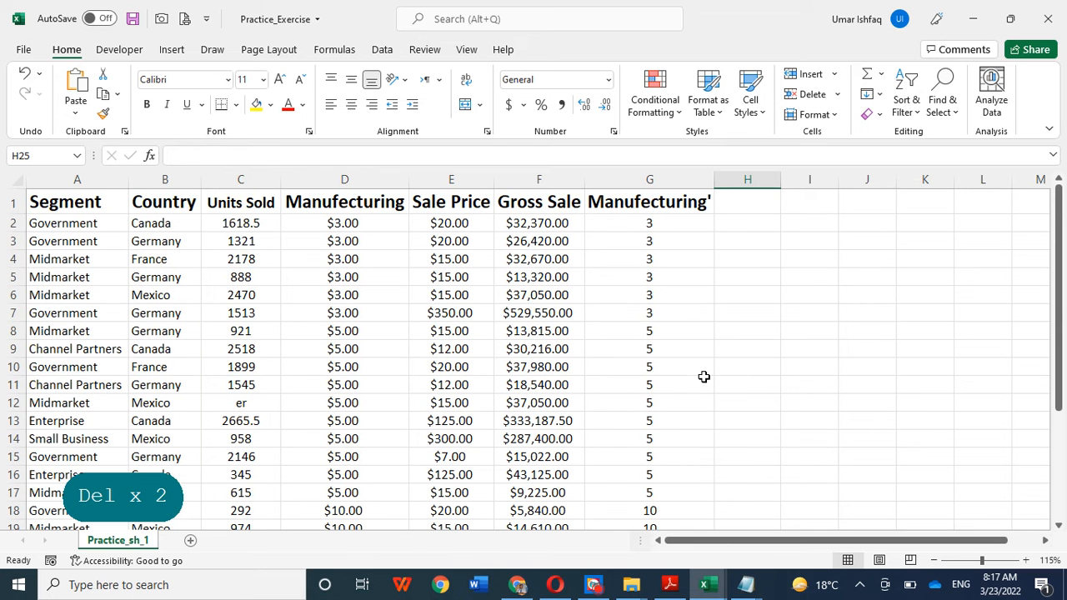
left_click(737, 226)
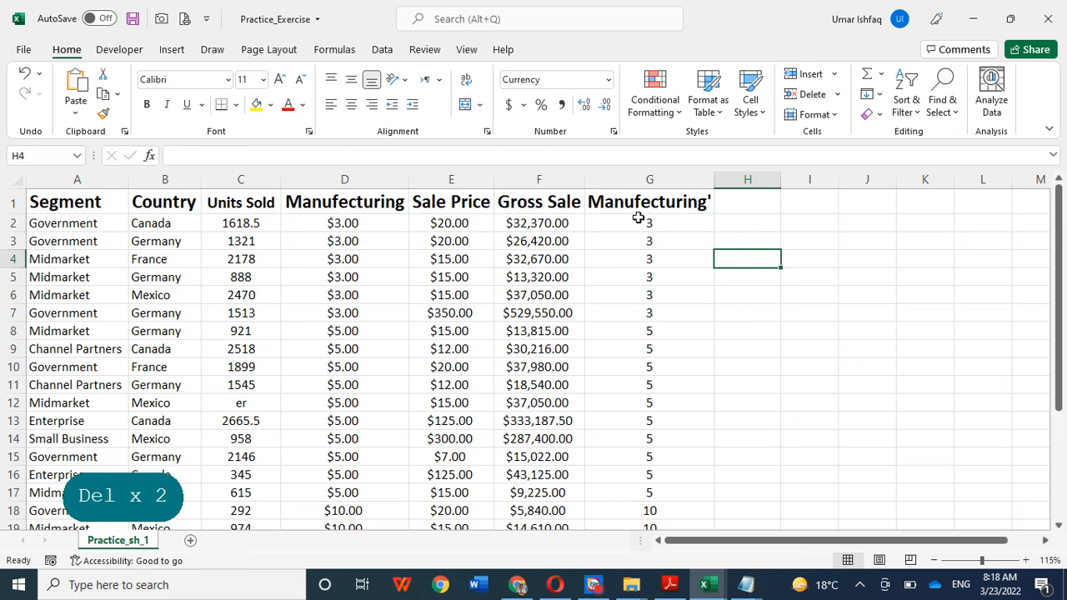
left_click(642, 179)
left_click(746, 246)
left_click_drag(650, 223, 661, 500)
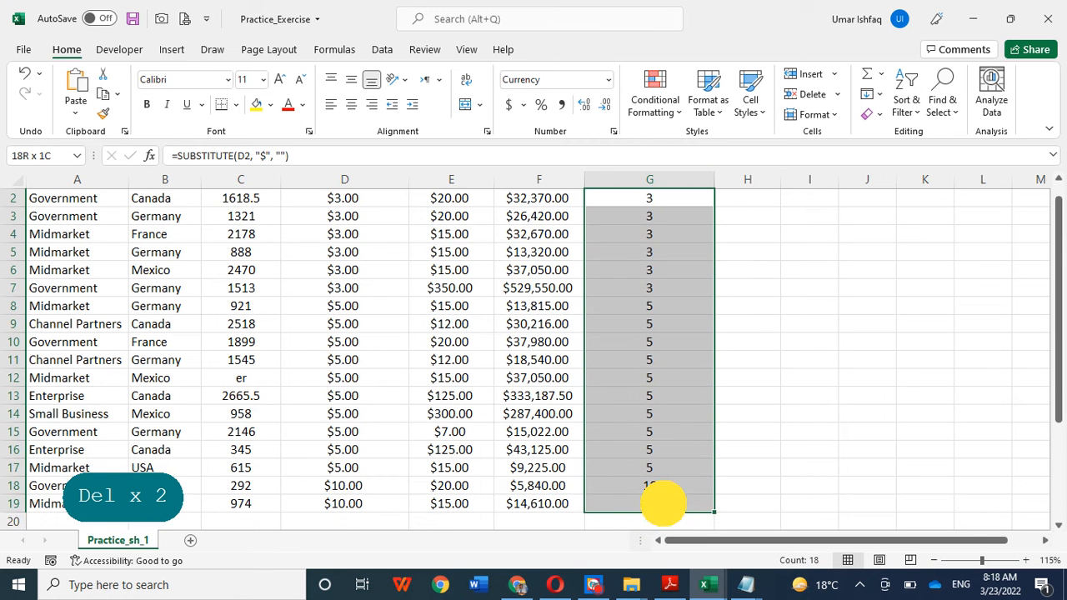
left_click(853, 275)
scroll(750, 254, "up", 1)
left_click(742, 227)
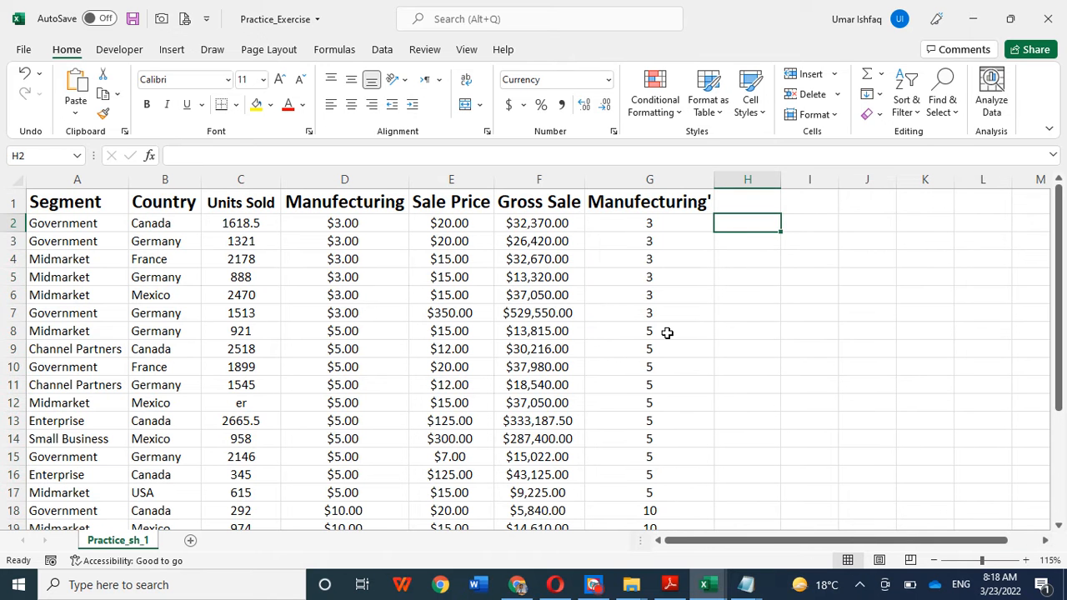
left_click(593, 584)
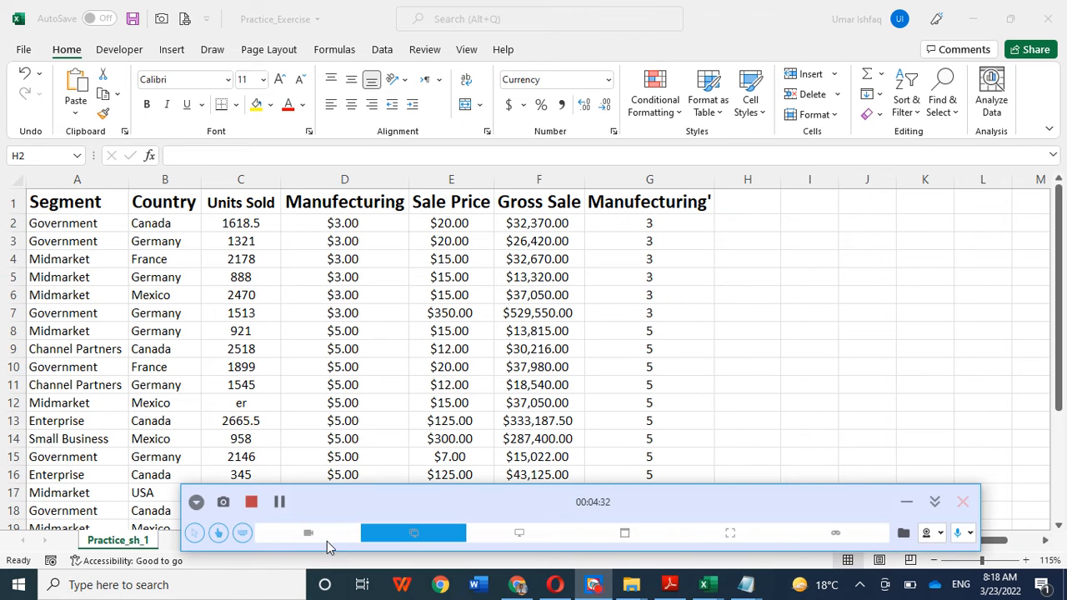
Step: Examine the SUBSTITUTE results in the Manufacturing' column from row 2 down to row 19
left_click(289, 505)
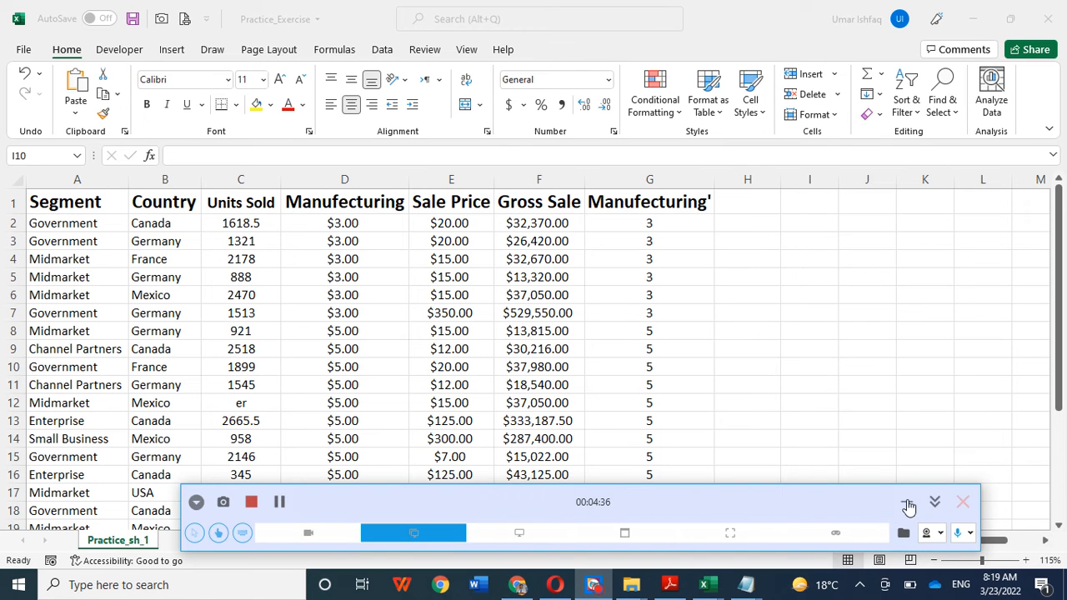
left_click(908, 506)
left_click(721, 231)
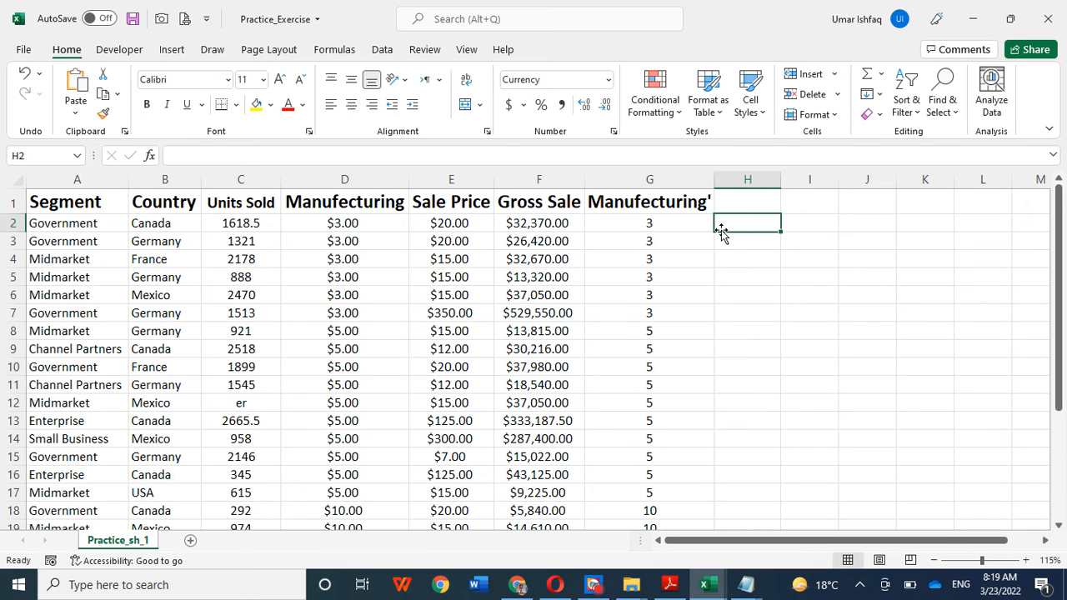
left_click(741, 277)
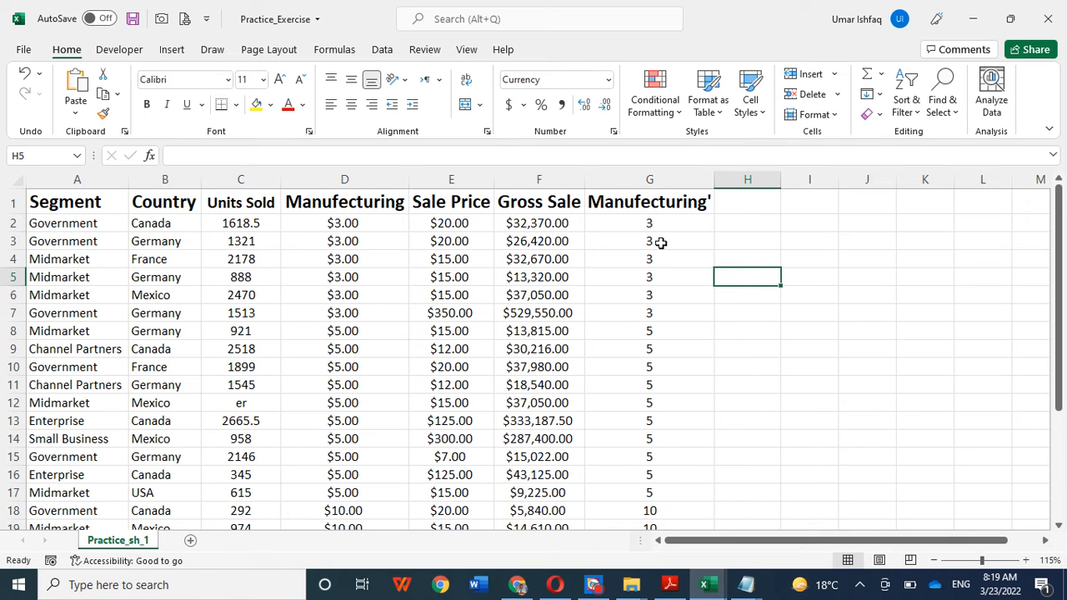
left_click(629, 180)
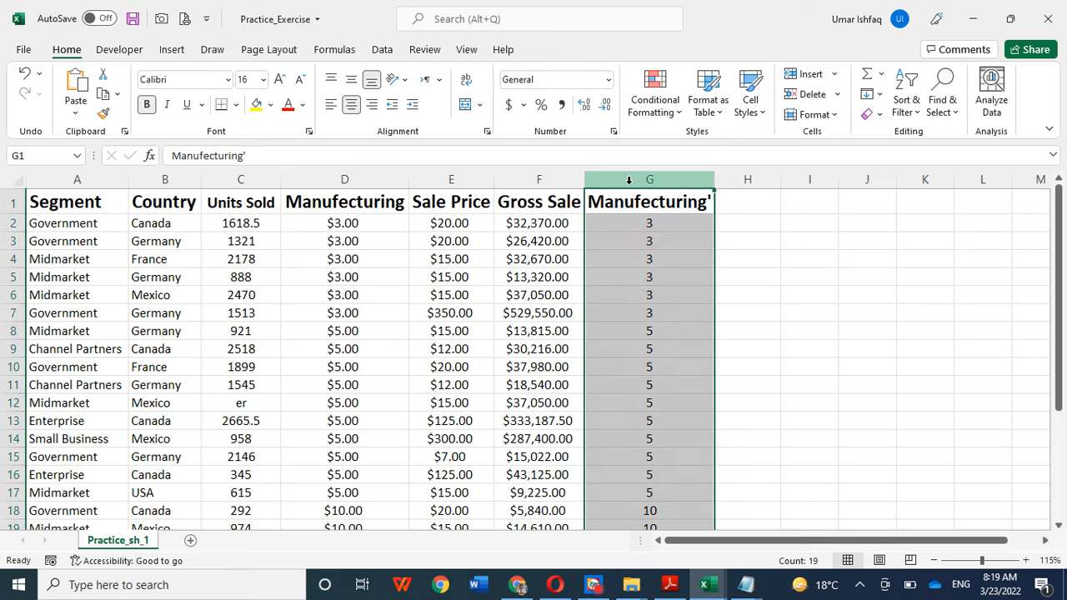
left_click(755, 291)
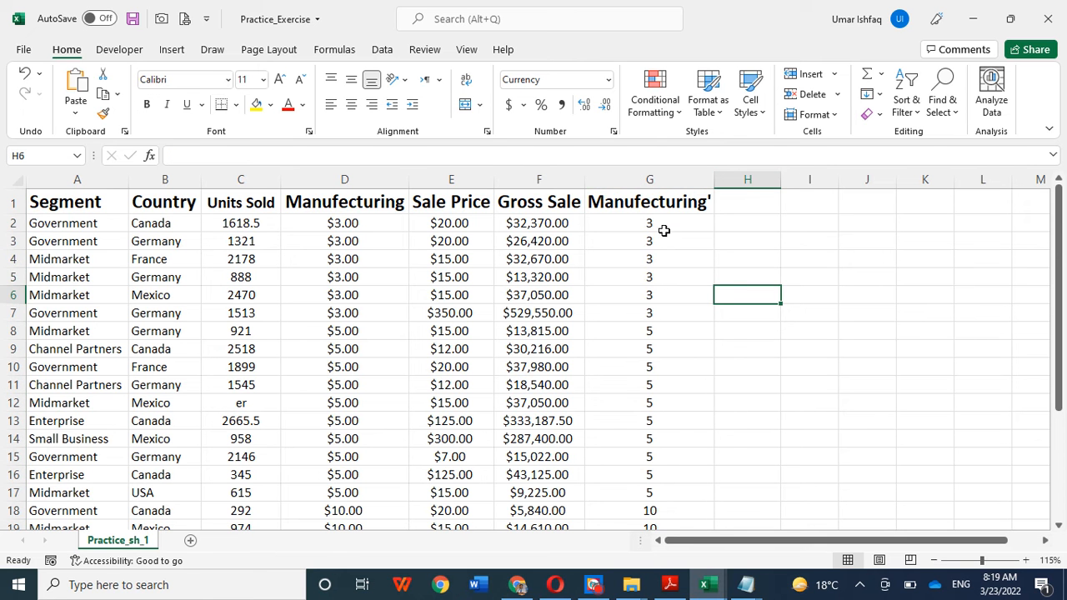
scroll(665, 230, "down", 2)
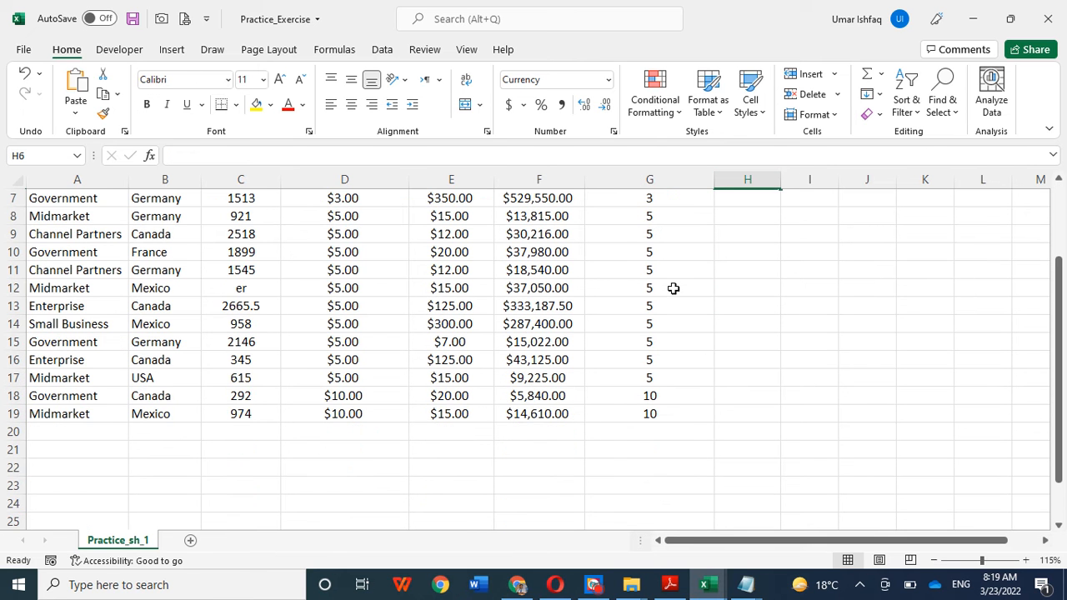
left_click(664, 413)
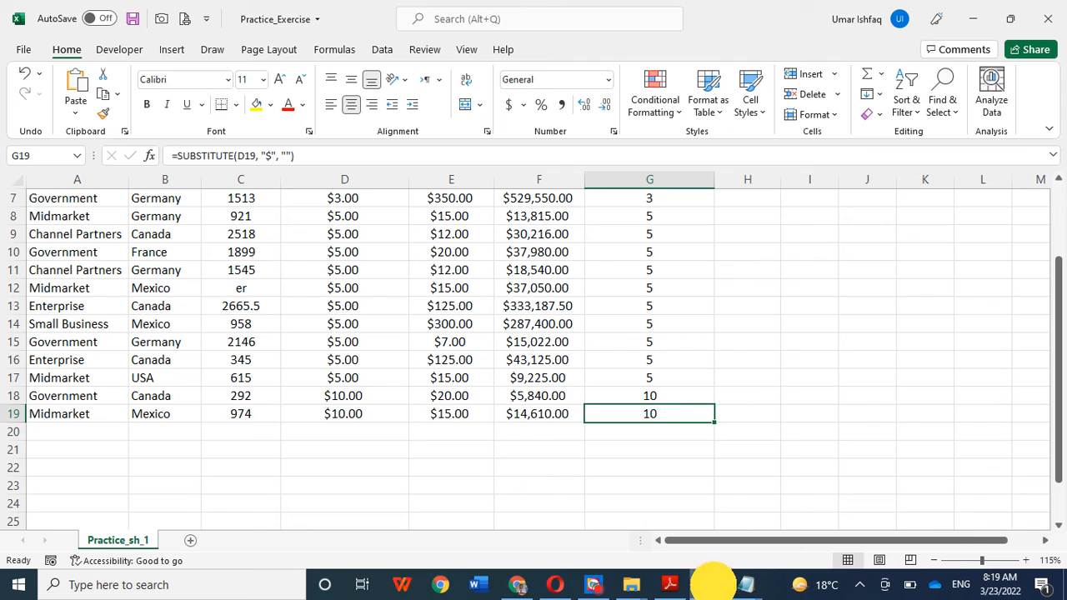
Step: Switch to the sample-xls-file-for-testing workbook and look over the Month Number column and the table's last columns
mouse_move(713, 582)
left_click(858, 513)
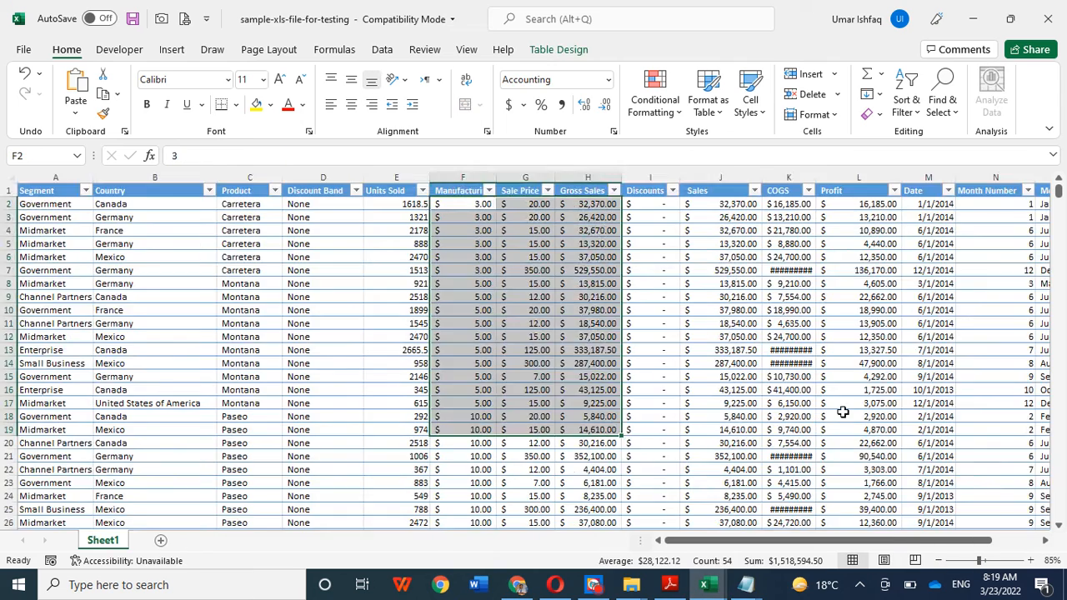
scroll(842, 412, "down", 4)
left_click_drag(1057, 204, 1052, 175)
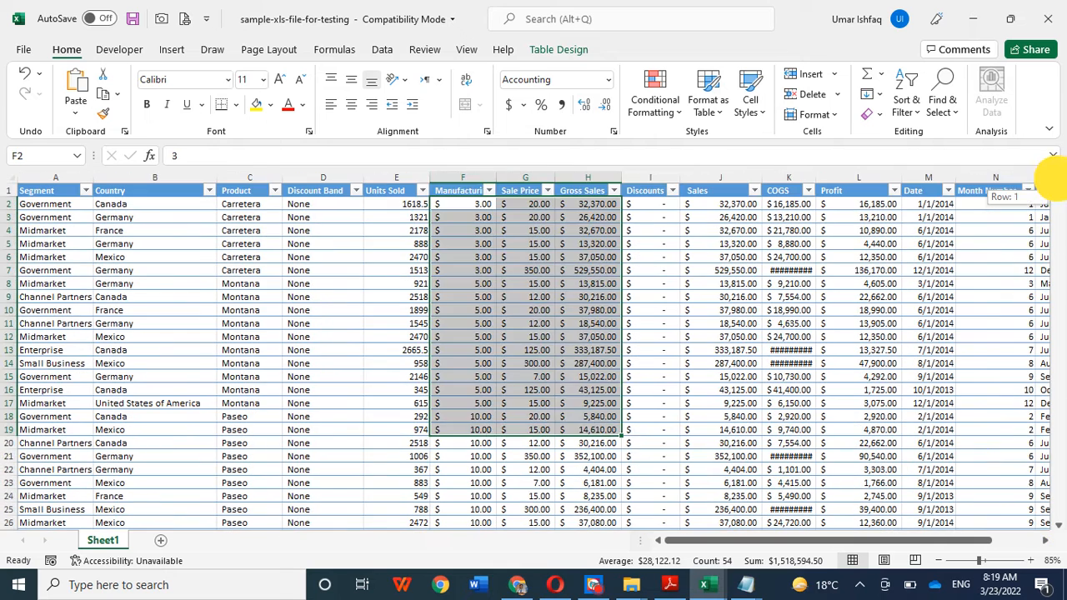
left_click(992, 281)
left_click(990, 203)
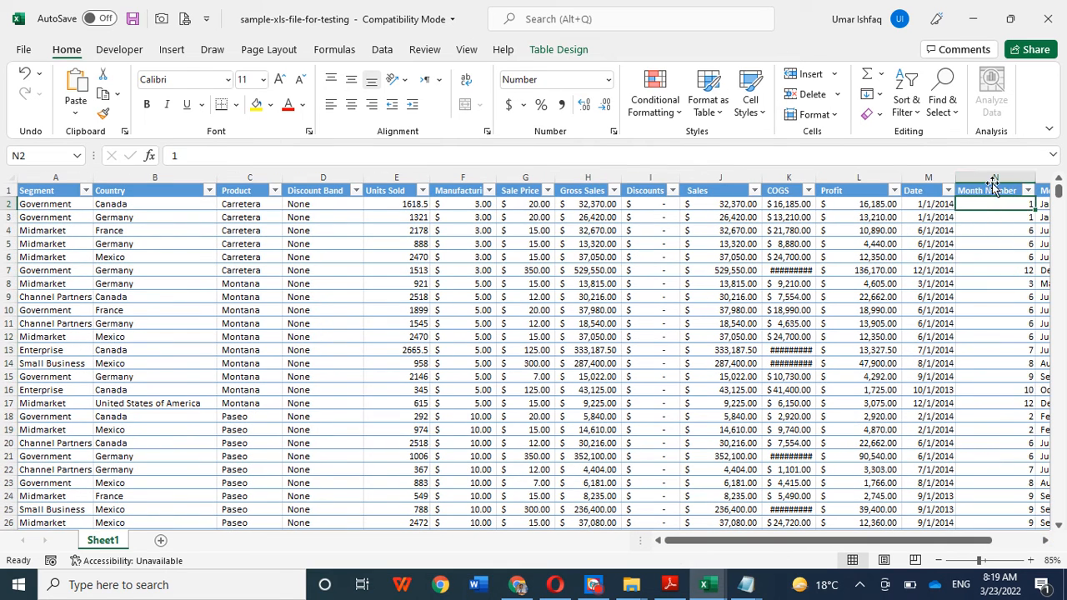
left_click(992, 178)
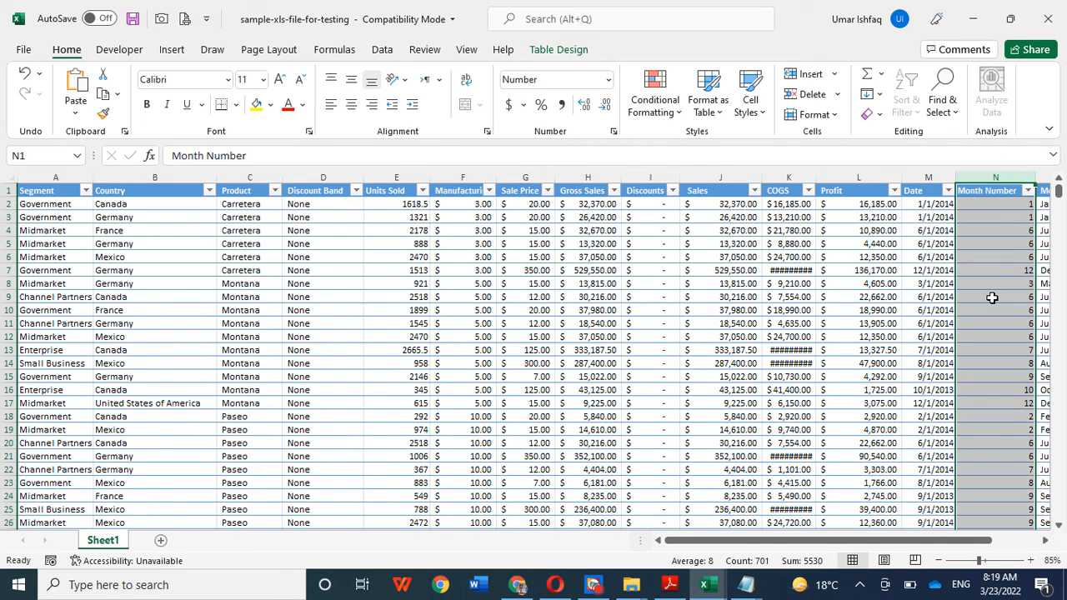
left_click_drag(869, 543, 1000, 543)
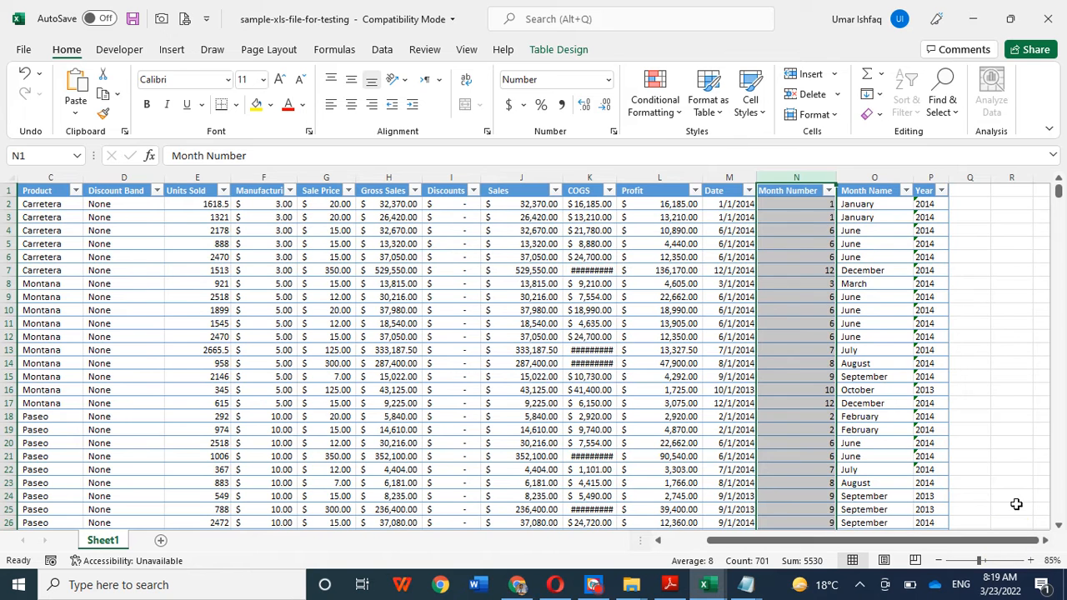
left_click(996, 299)
left_click(971, 258)
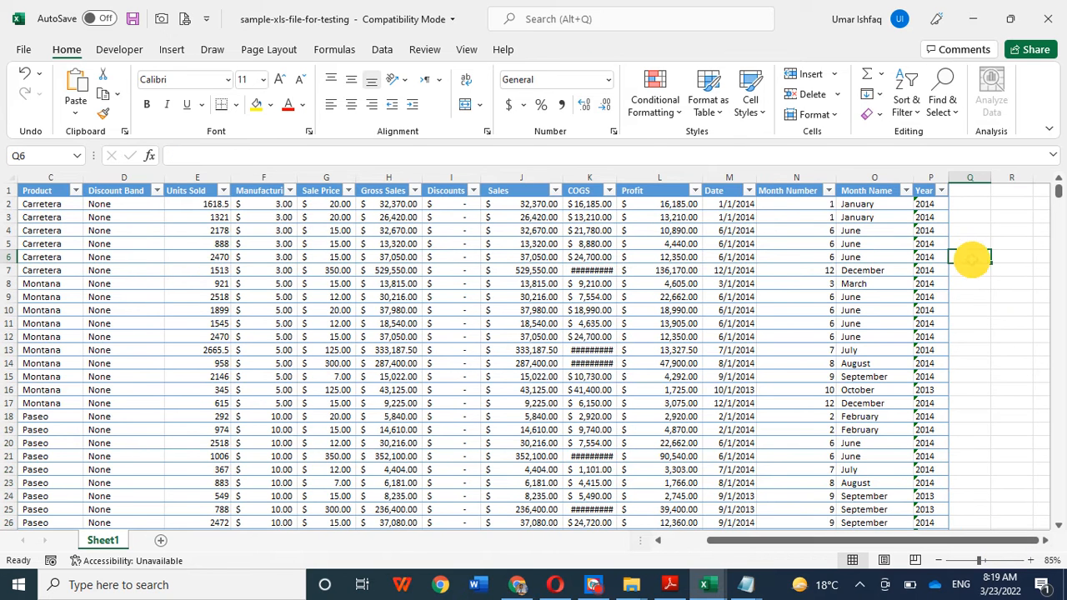
left_click(967, 256)
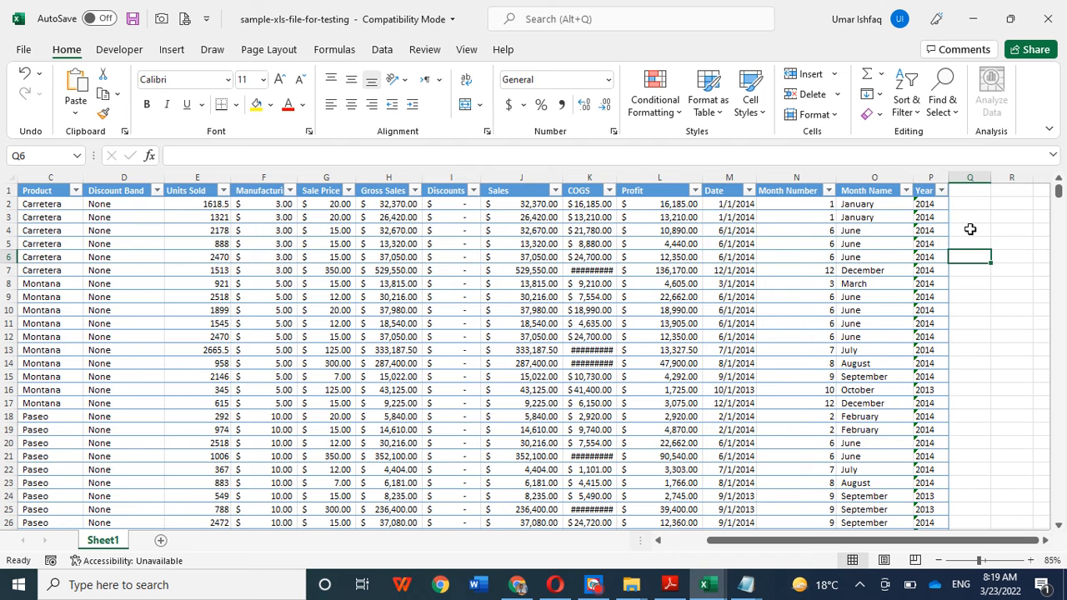
left_click(965, 201)
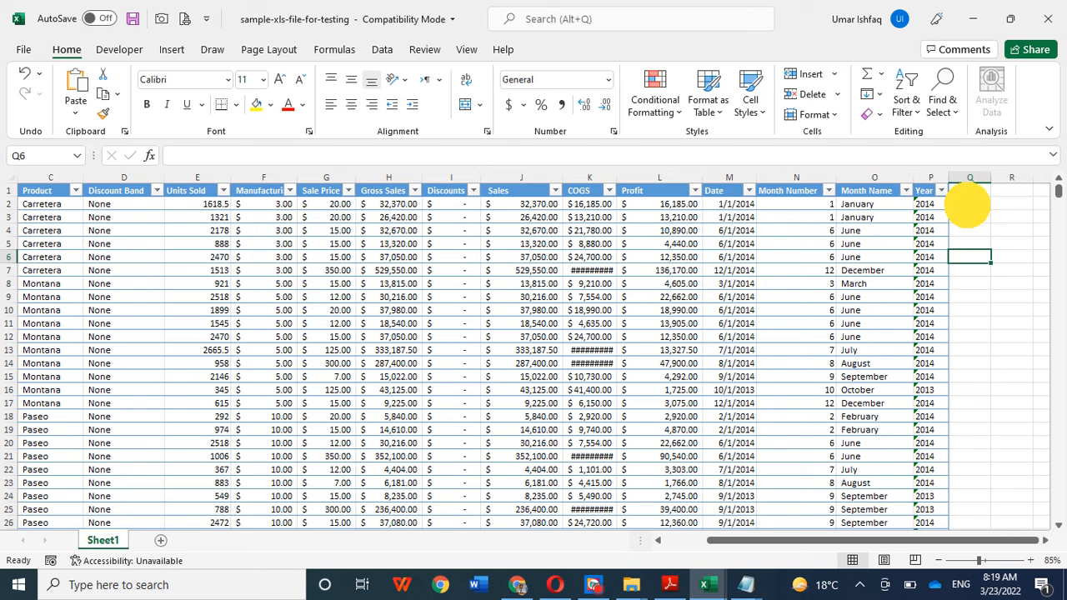
left_click(998, 283)
Step: Enter the label "count 3=" in Q7, beside the Year column of the table
left_click(970, 271)
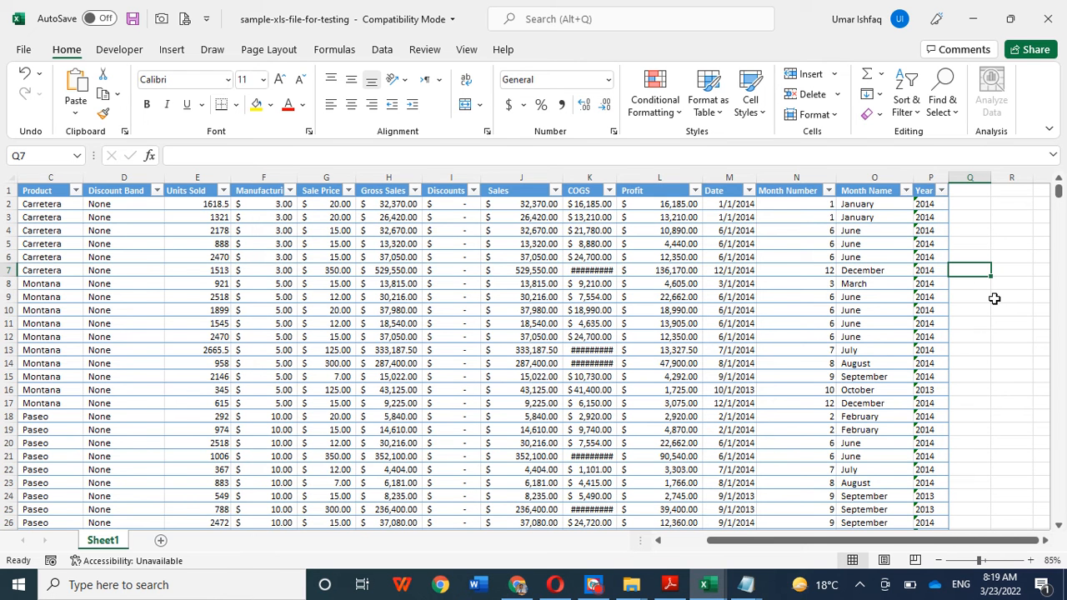
type("co")
key("BackSpace")
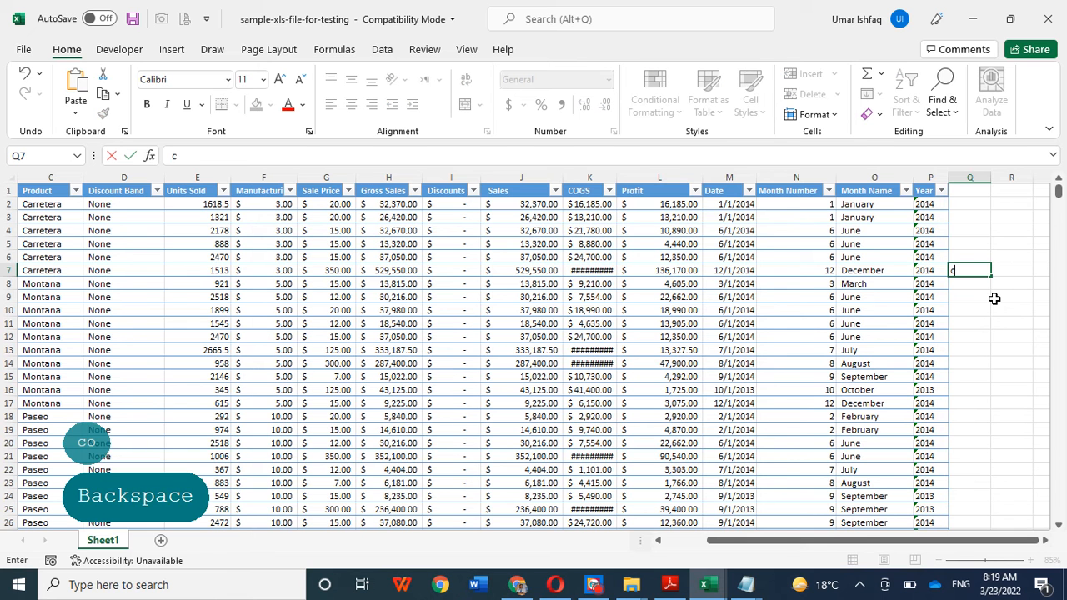
type("ount")
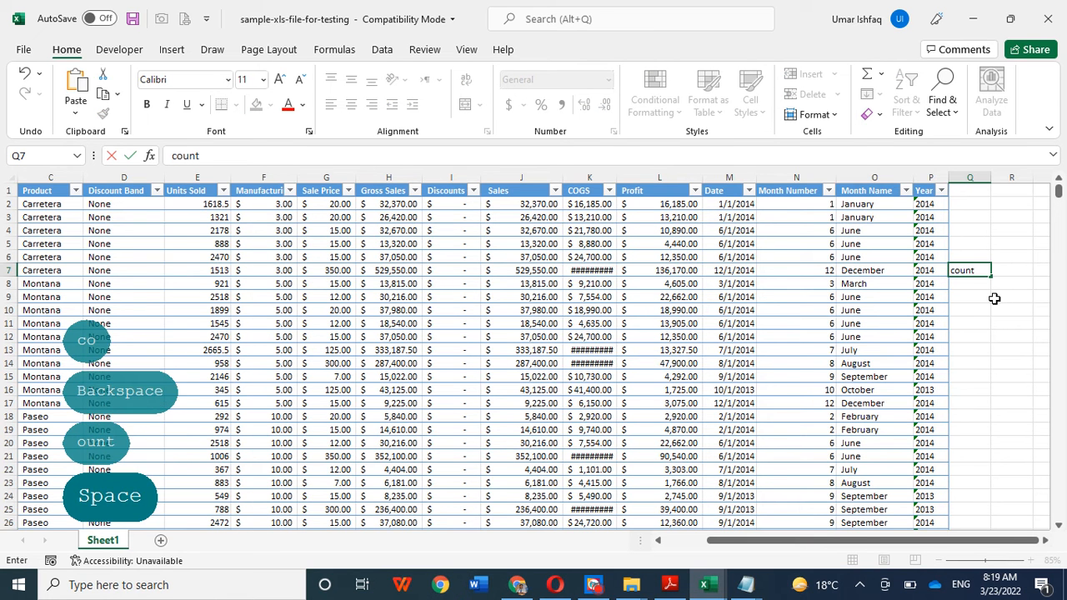
type(" 3=")
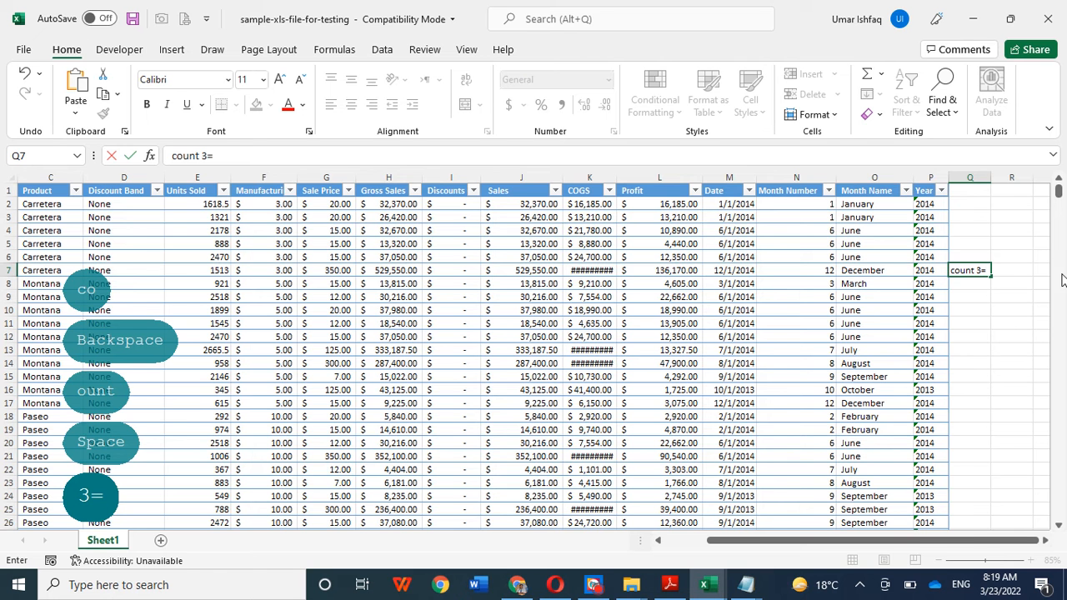
left_click(1030, 355)
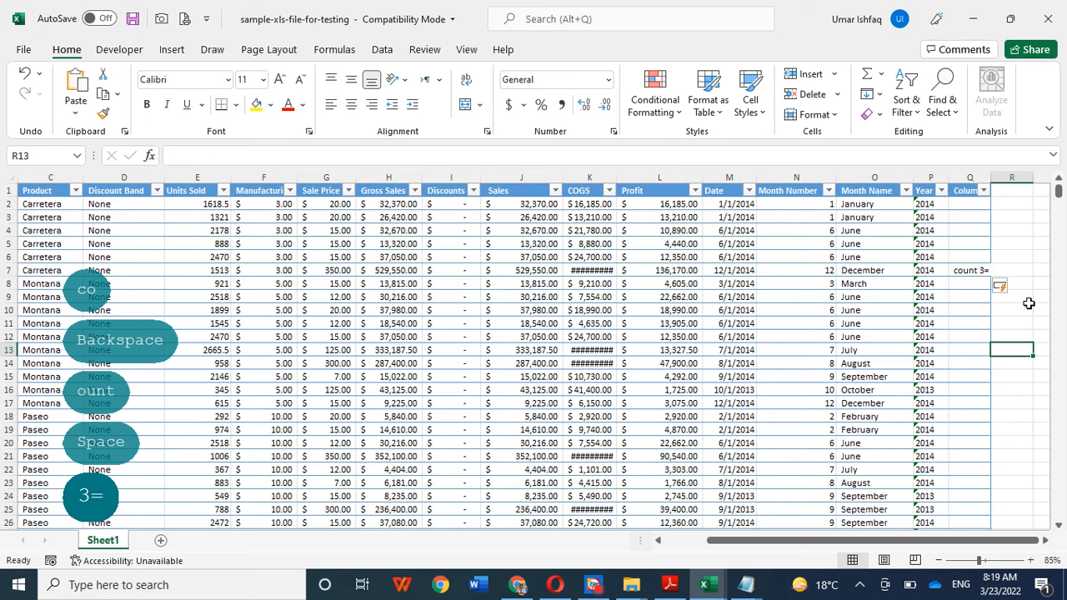
Step: Start a COUNTIF formula in R7, next to the "count 3=" label
left_click(1000, 268)
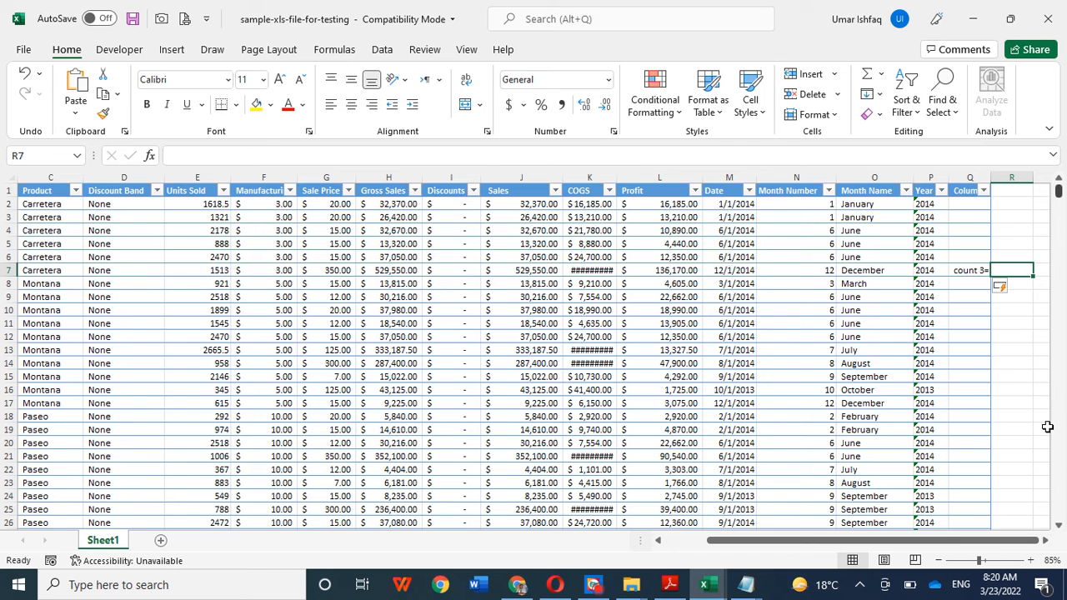
left_click(1009, 373)
left_click(1006, 272)
double_click(1009, 272)
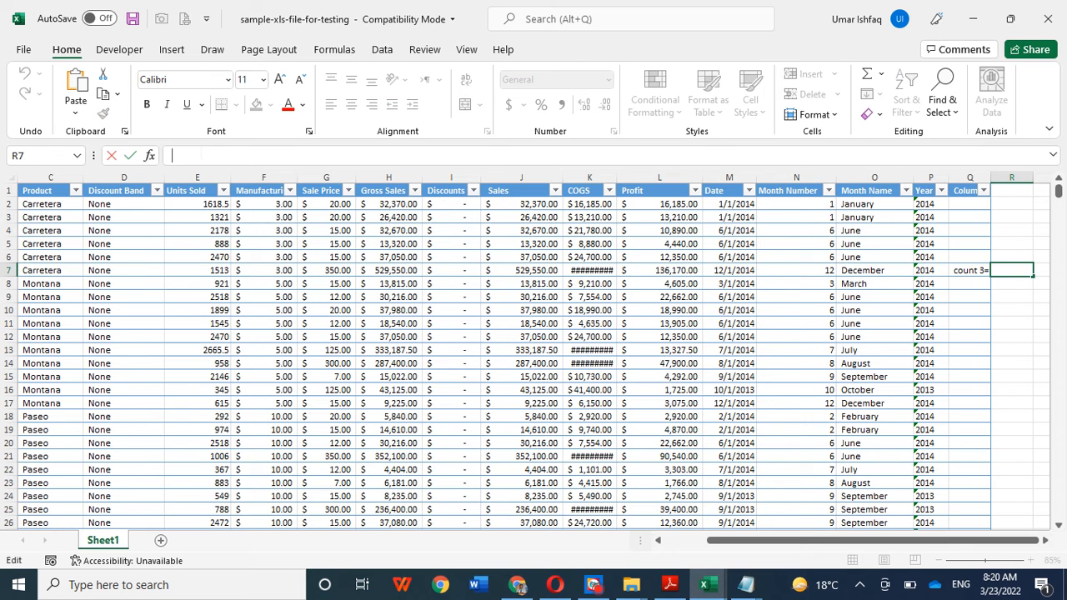
type("=")
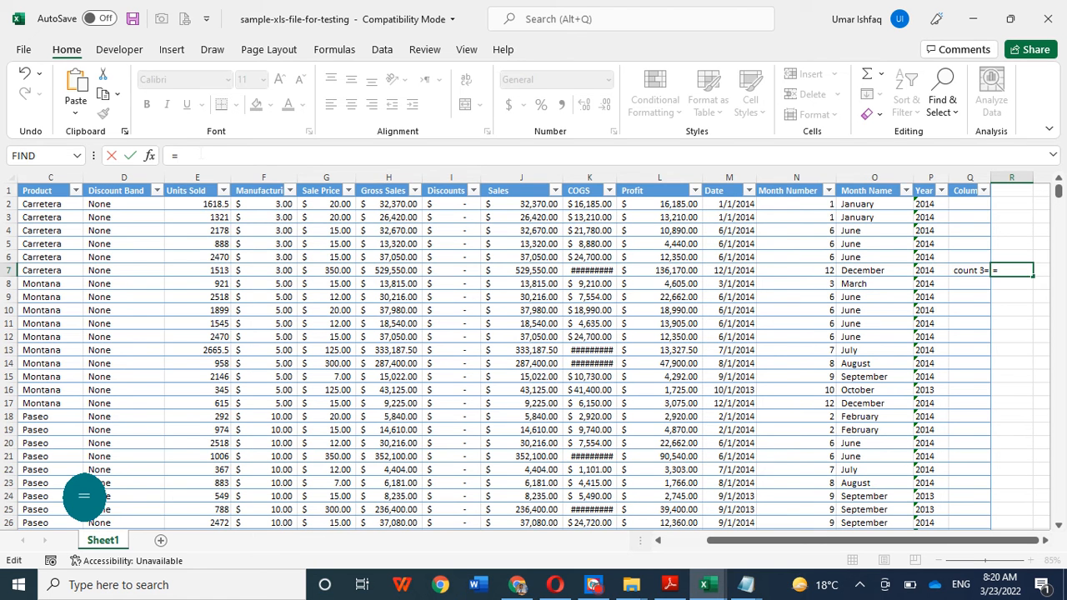
type("counti")
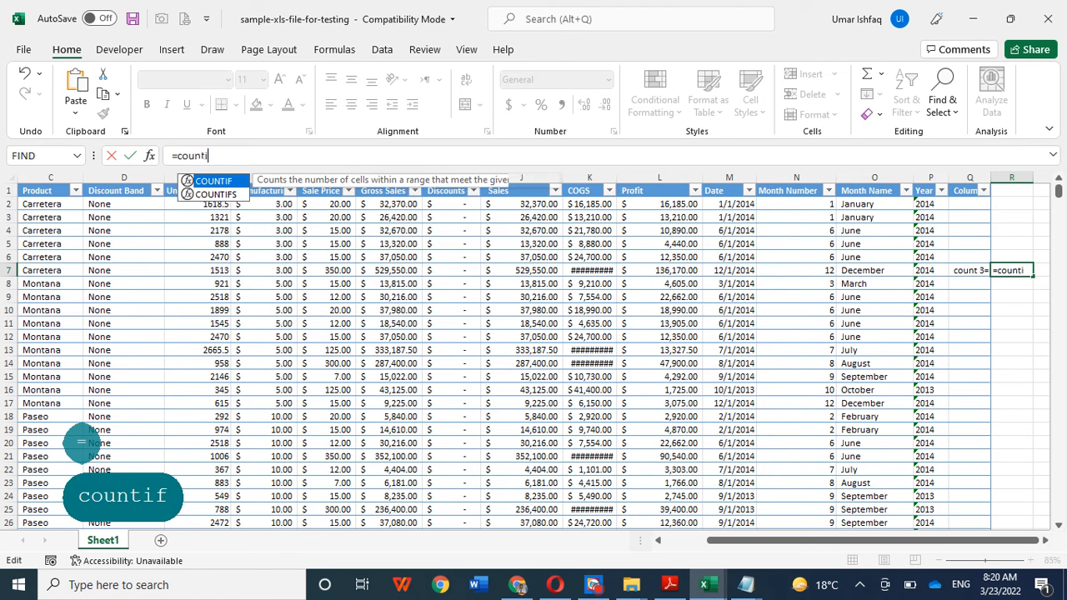
type("f")
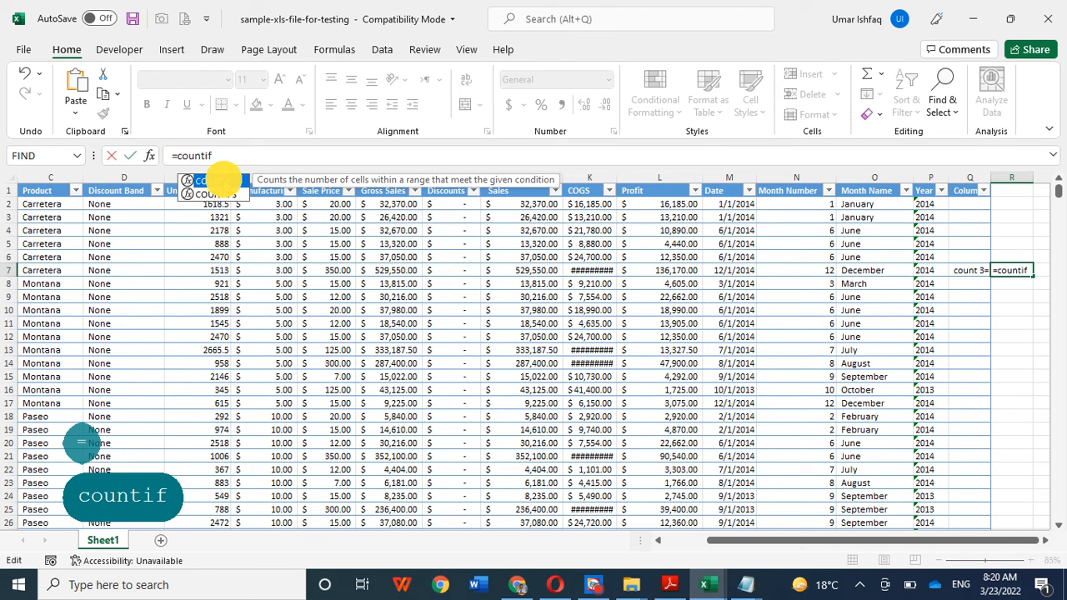
double_click(224, 183)
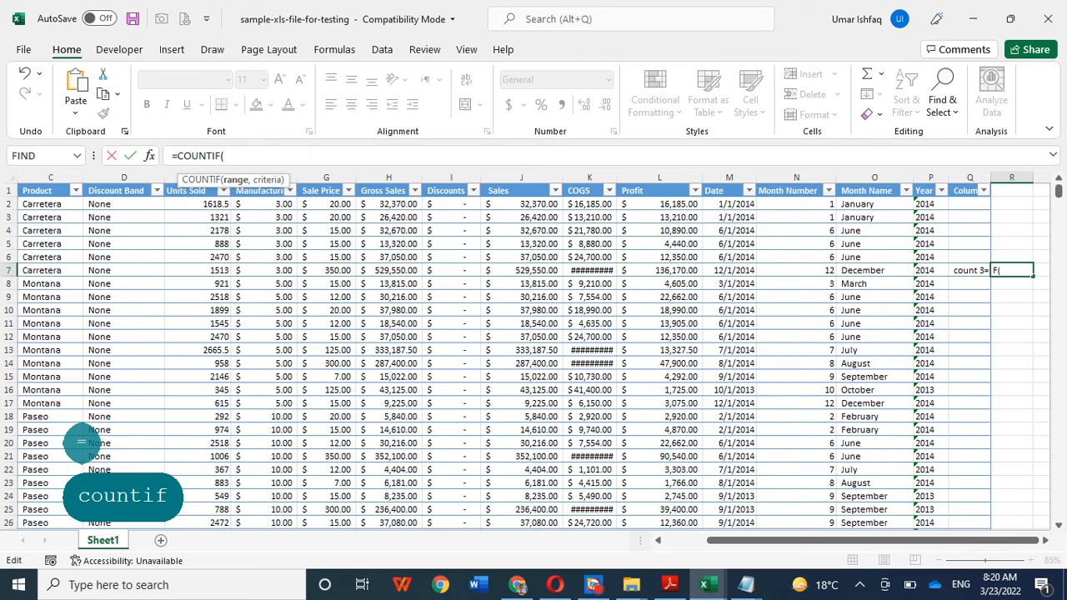
left_click(797, 175)
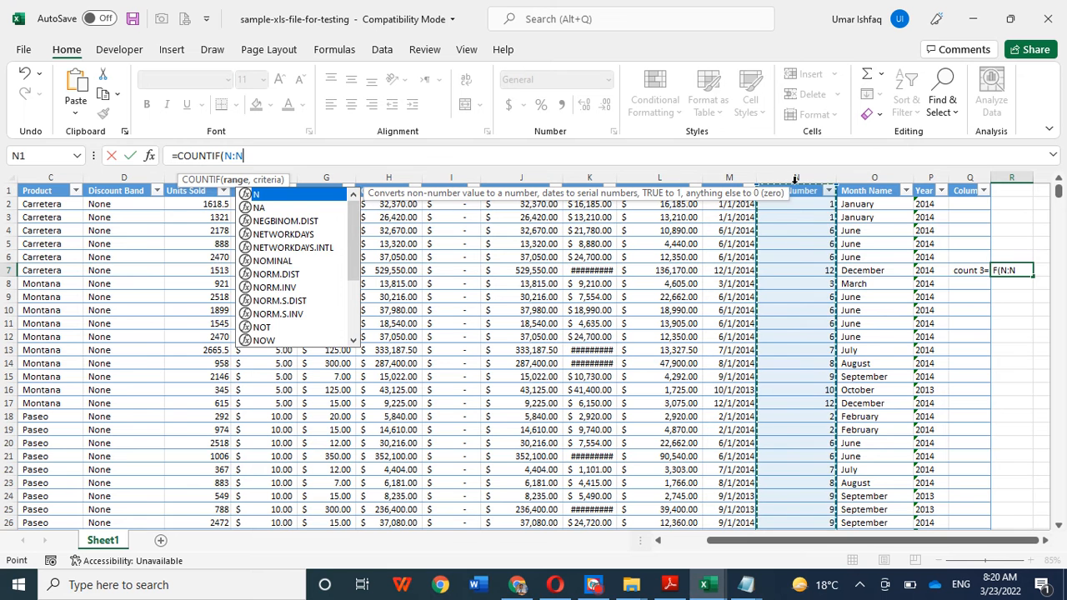
key("BackSpace")
key("BackSpace")
key("BackSpace")
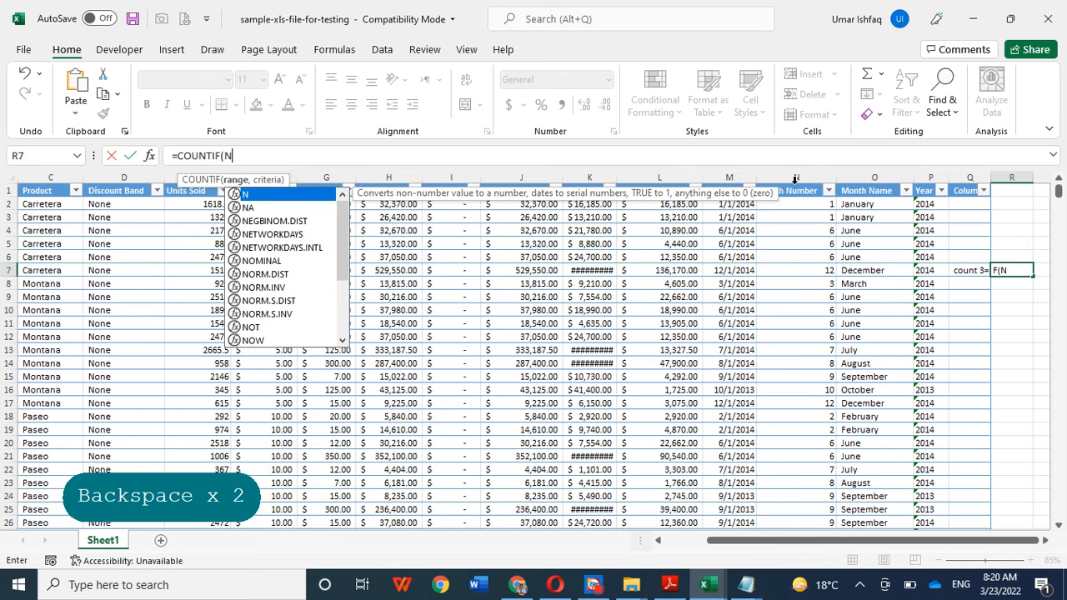
Step: Enter the Month Number cells N2:N701 as the range of the COUNTIF formula in R7
left_click(798, 206)
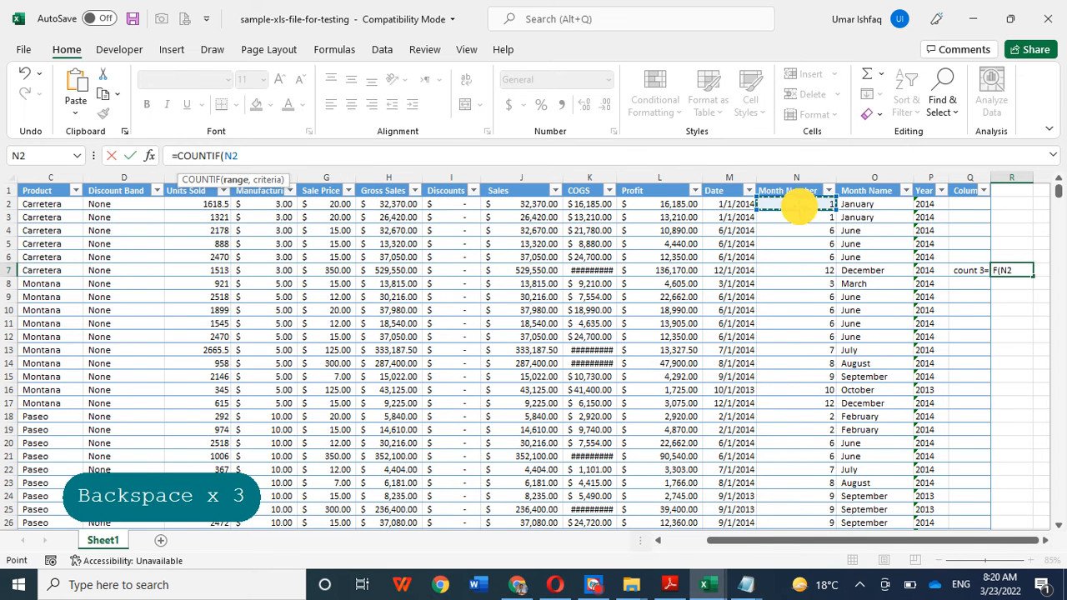
type(":")
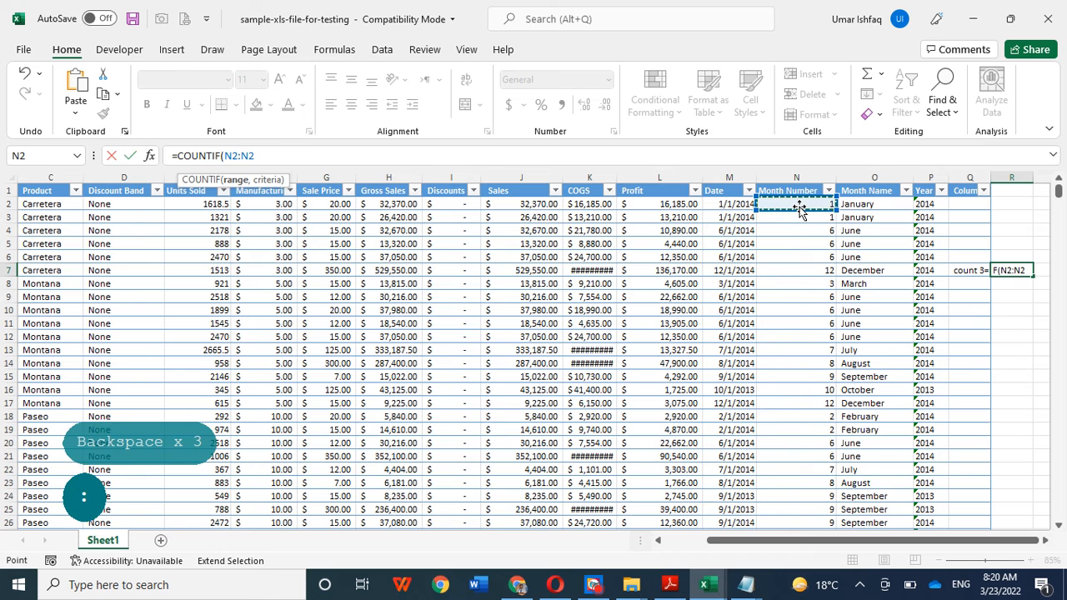
key("BackSpace")
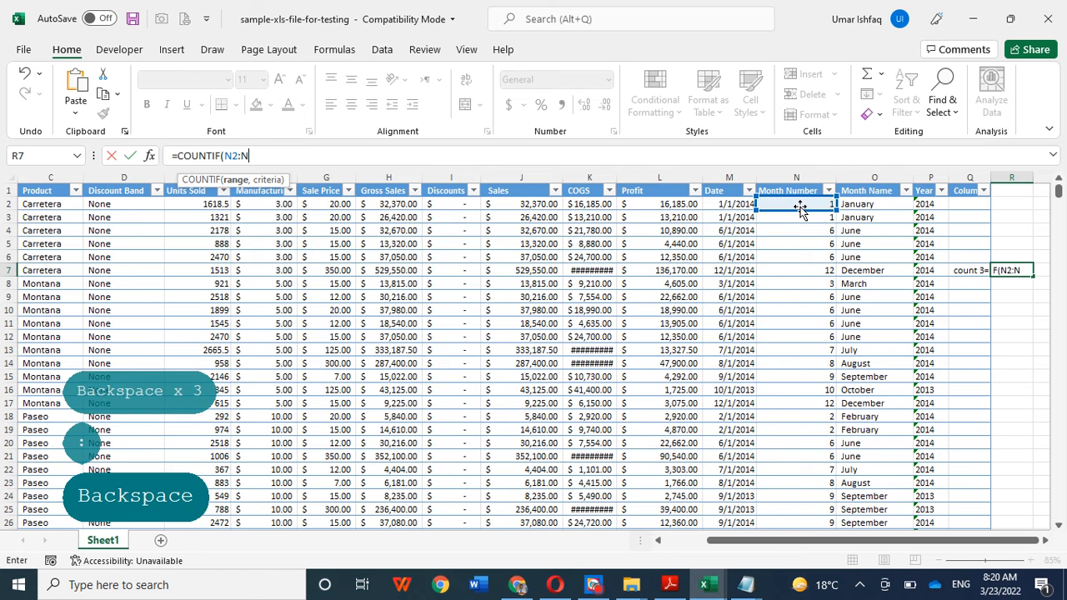
left_click_drag(1060, 194, 1065, 113)
key("Home")
key("Insert")
key("End")
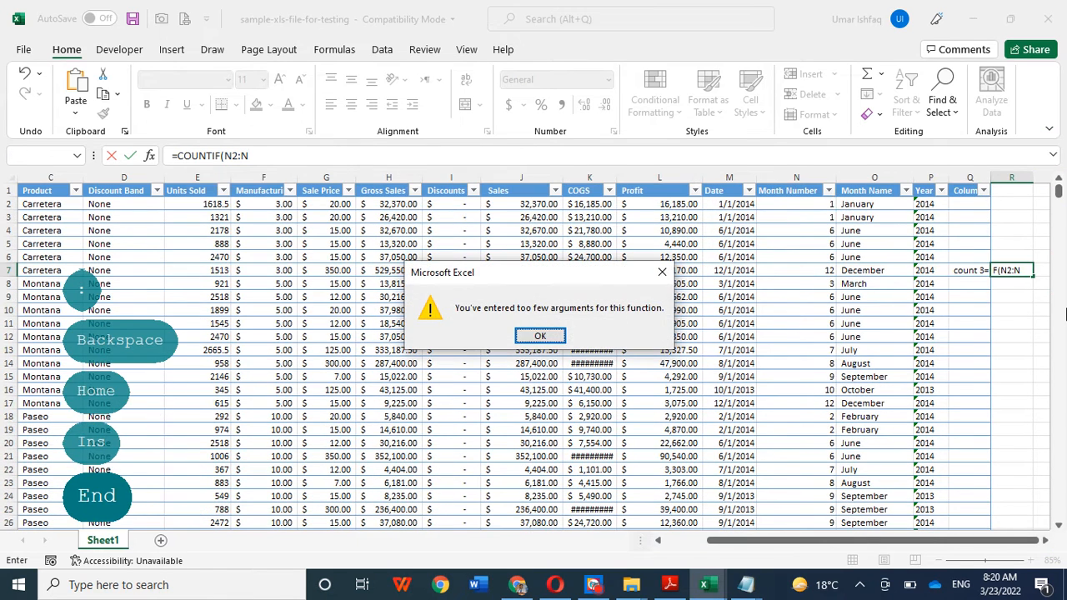
left_click(660, 271)
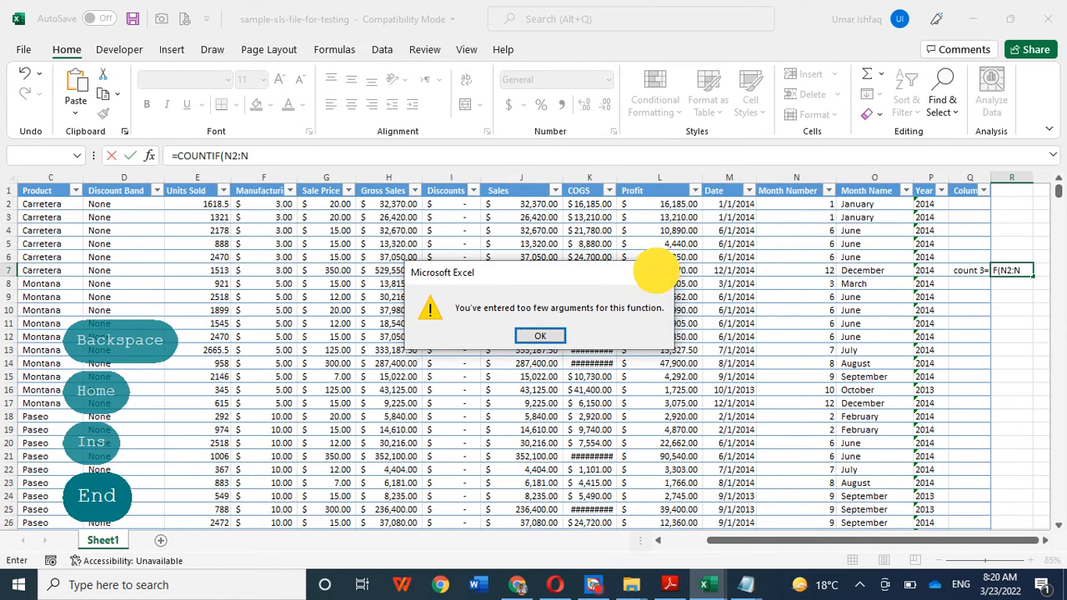
left_click(279, 158)
key("Home")
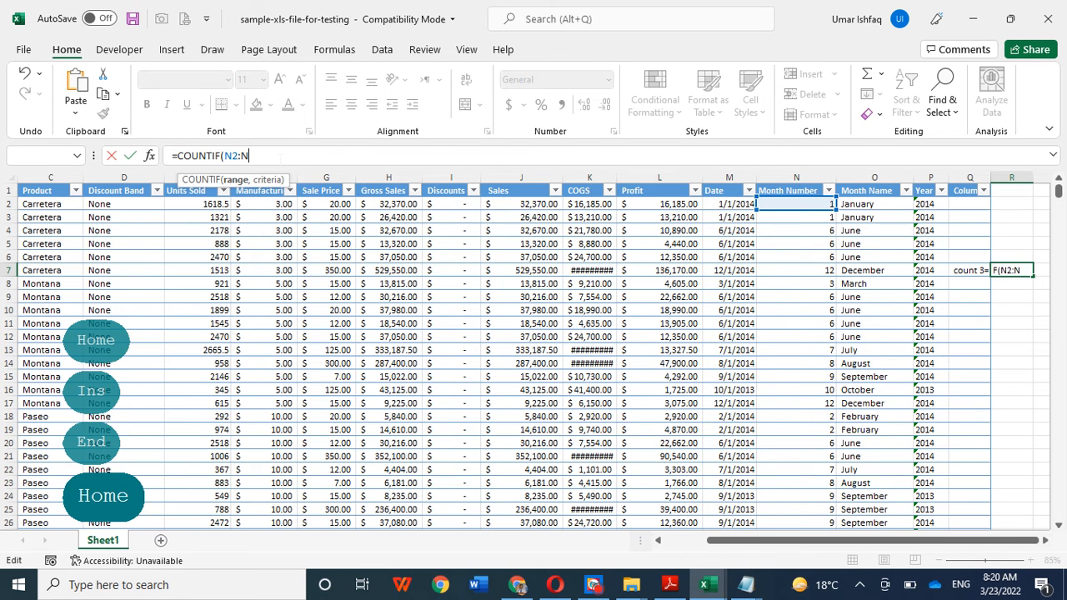
key("Num_Lock")
type("701")
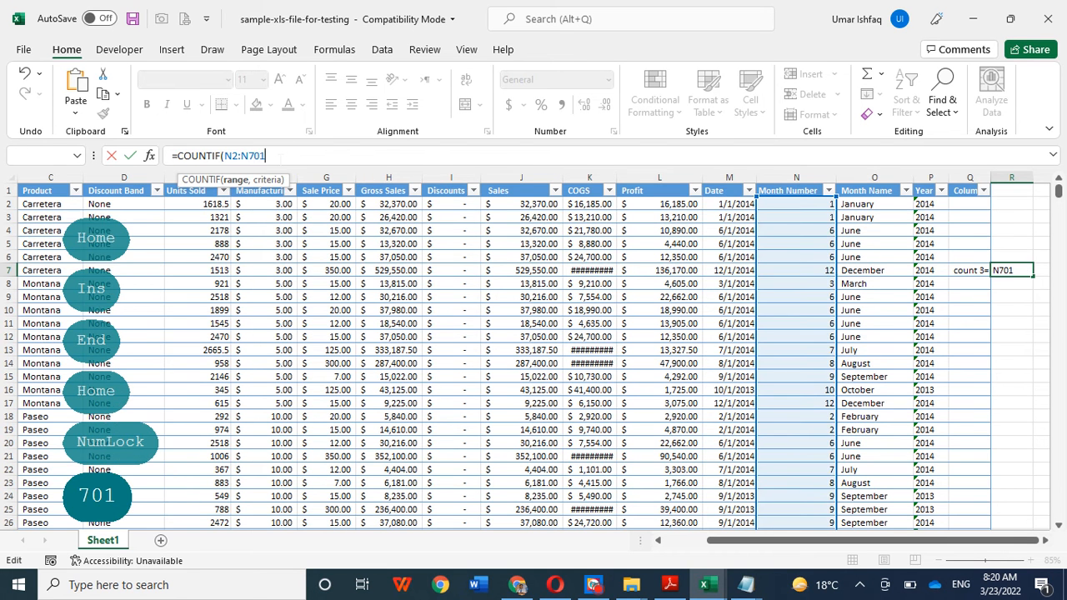
type(")")
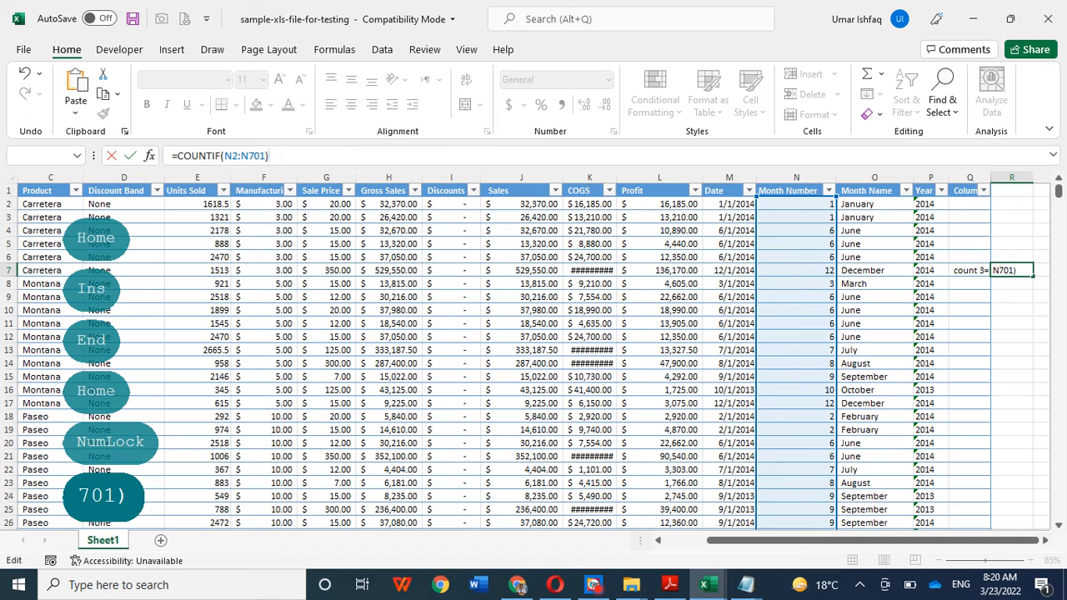
Step: Complete the COUNTIF formula in R7 with the quoted criterion "3" after the range N2:N701
left_click_drag(1057, 193, 555, 143)
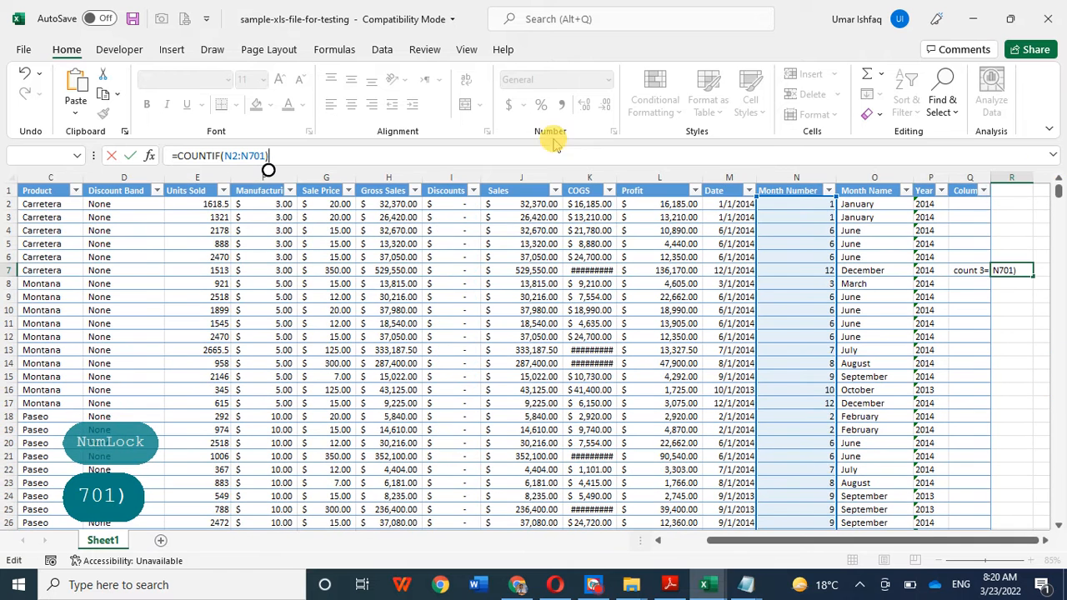
left_click(266, 157)
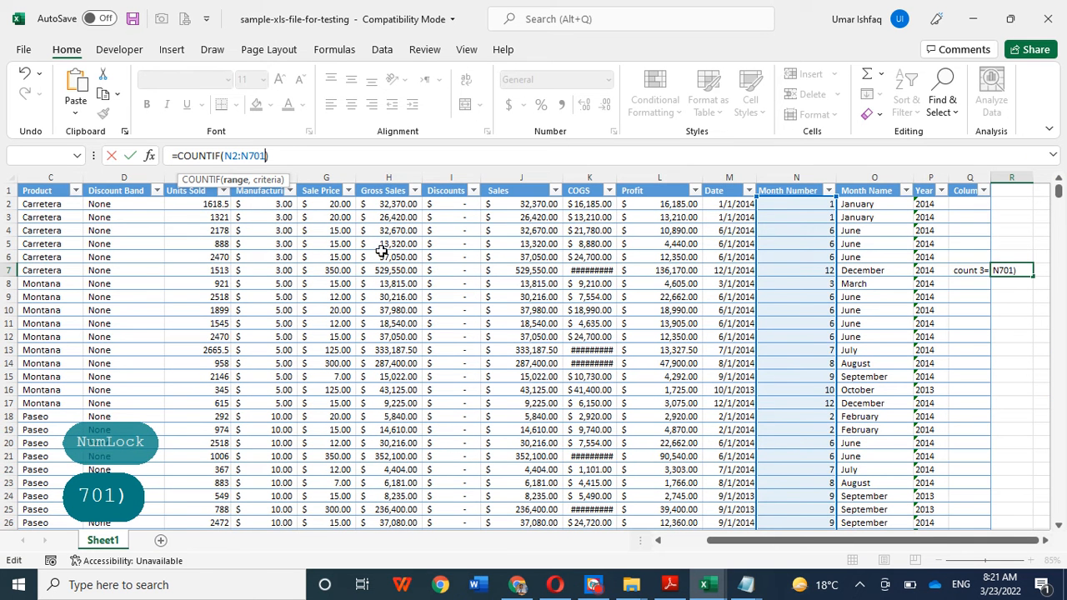
type(", ")
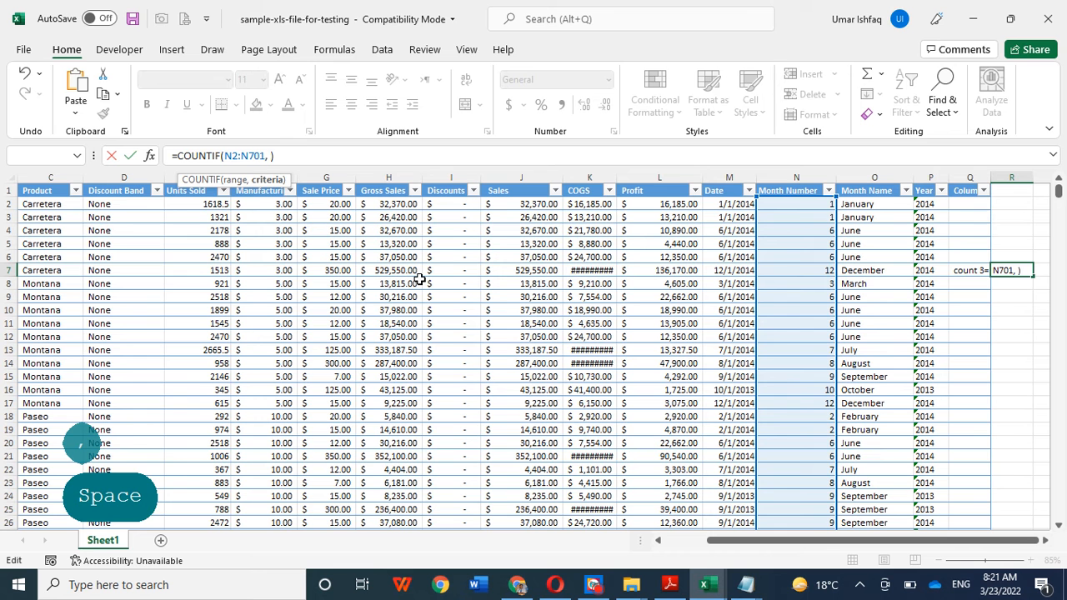
type("\"")
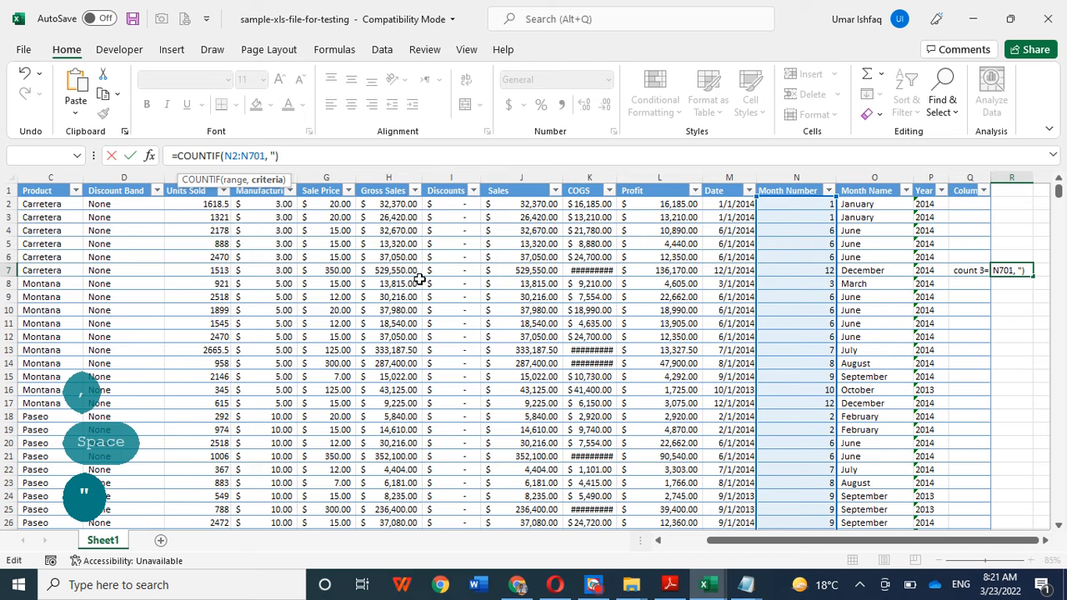
type("3\"")
key("Right")
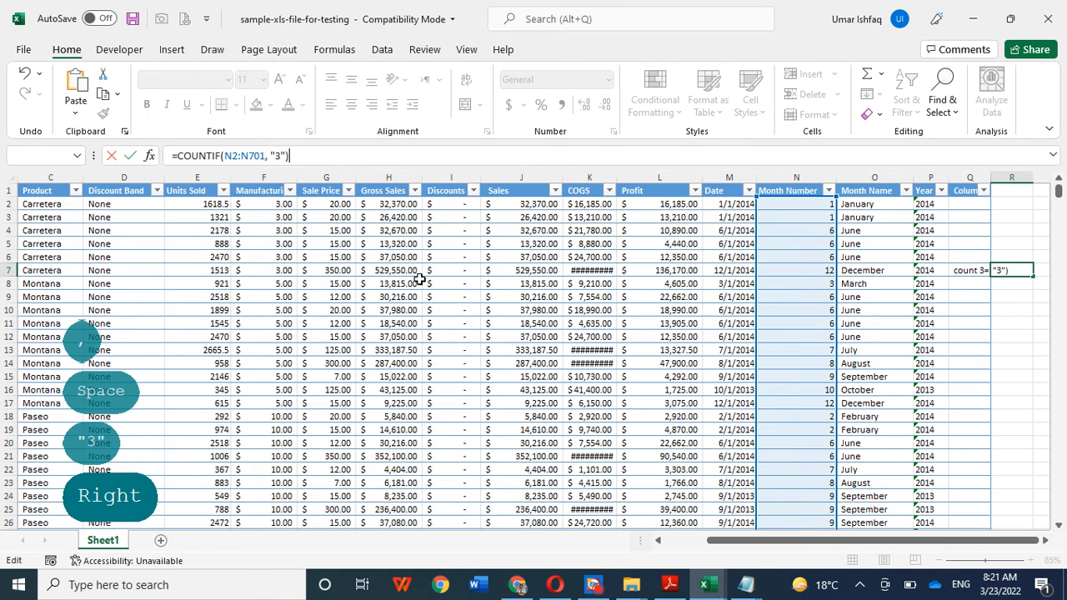
key("Return")
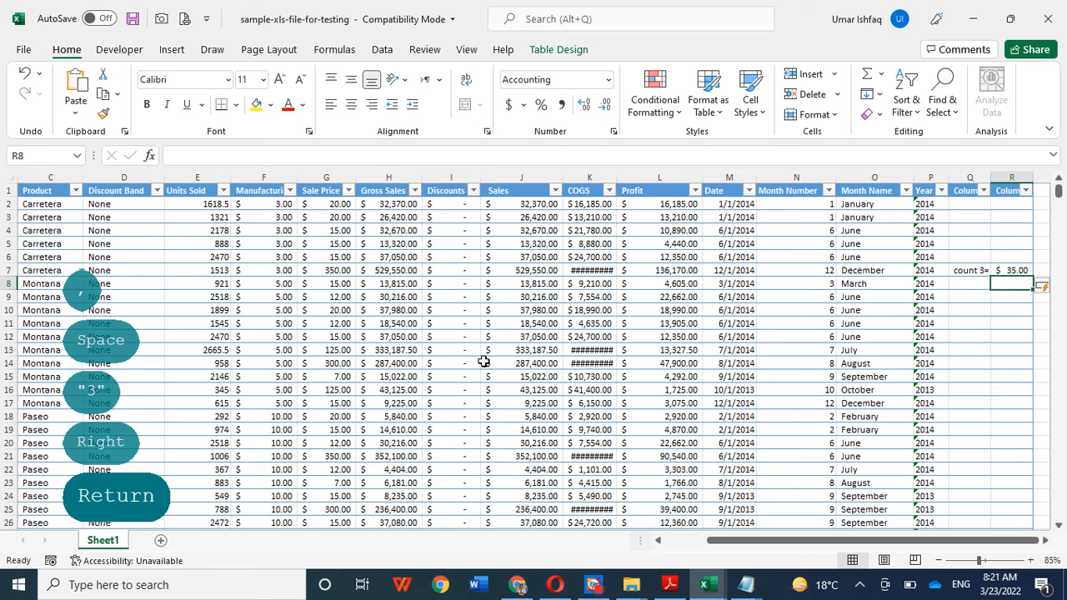
Step: Change the criterion of the COUNTIF formula in R7 to the unquoted number 3
left_click(1012, 270)
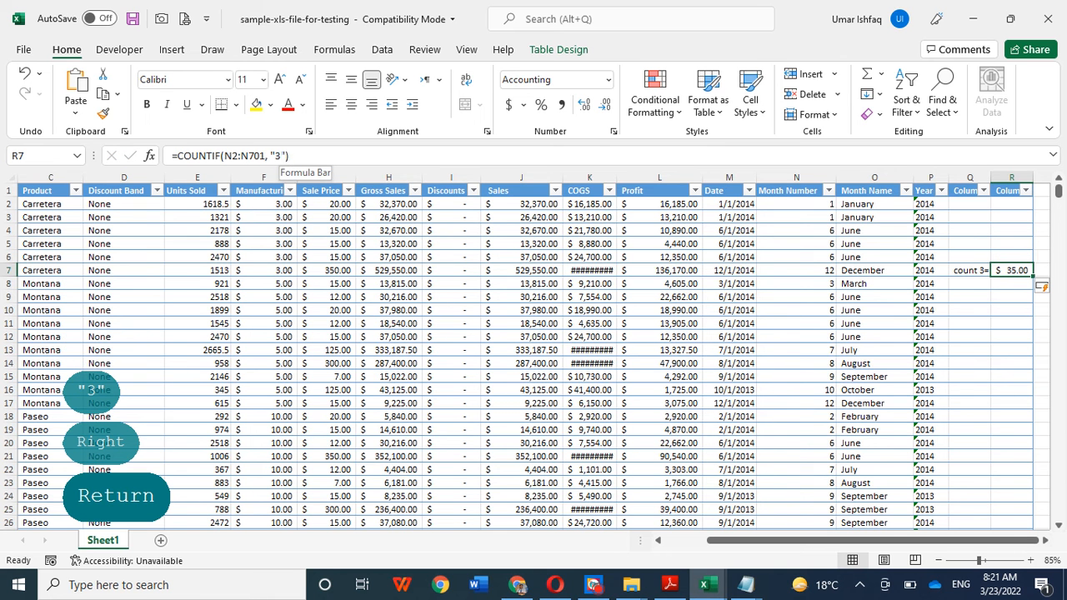
left_click(283, 155)
key("BackSpace")
key("BackSpace")
key("BackSpace")
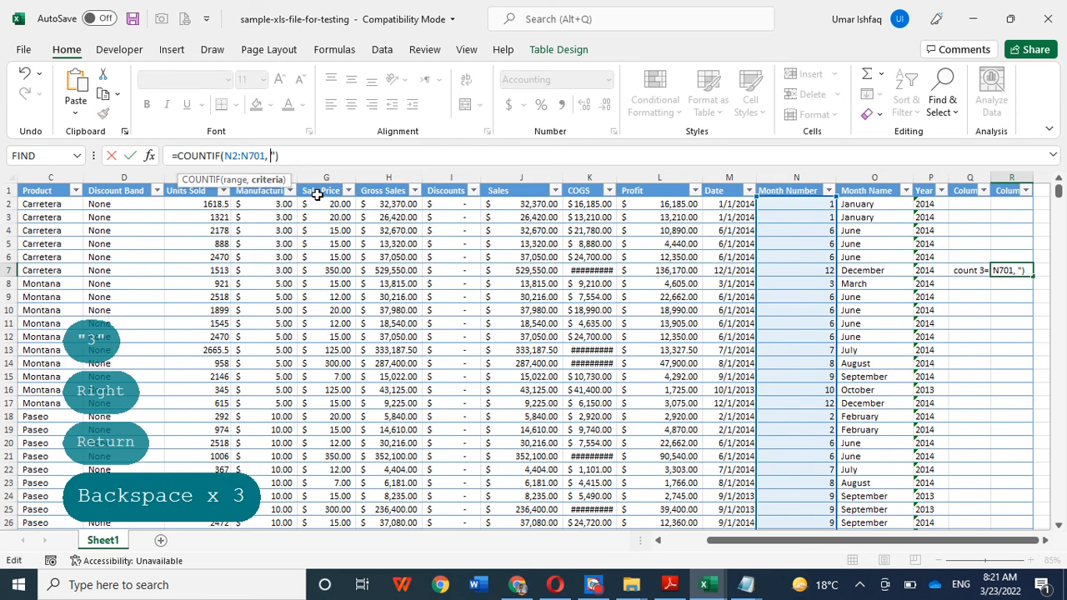
type("3")
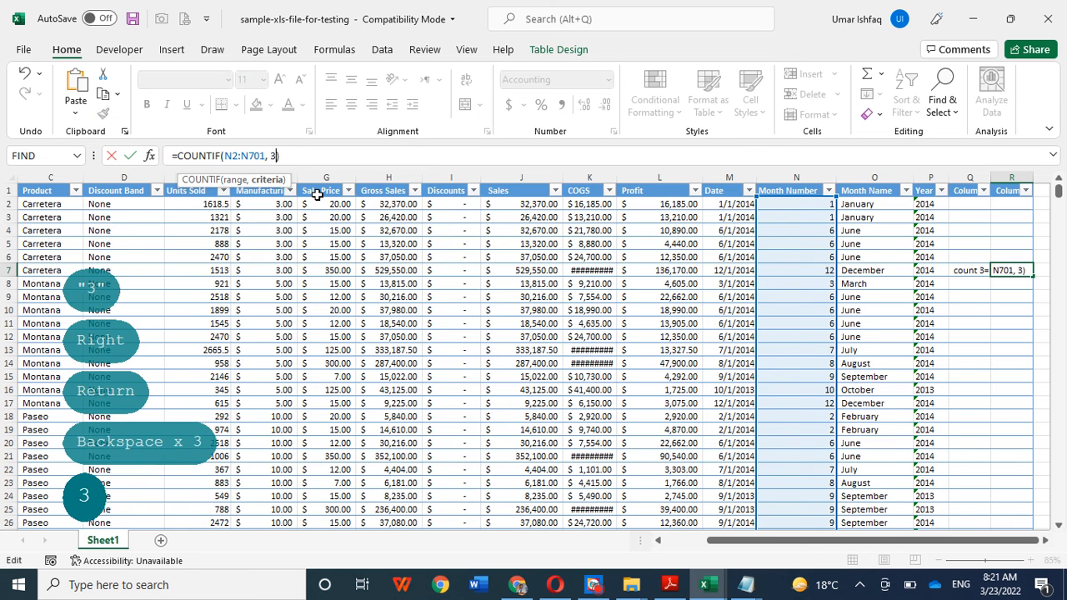
key("Return")
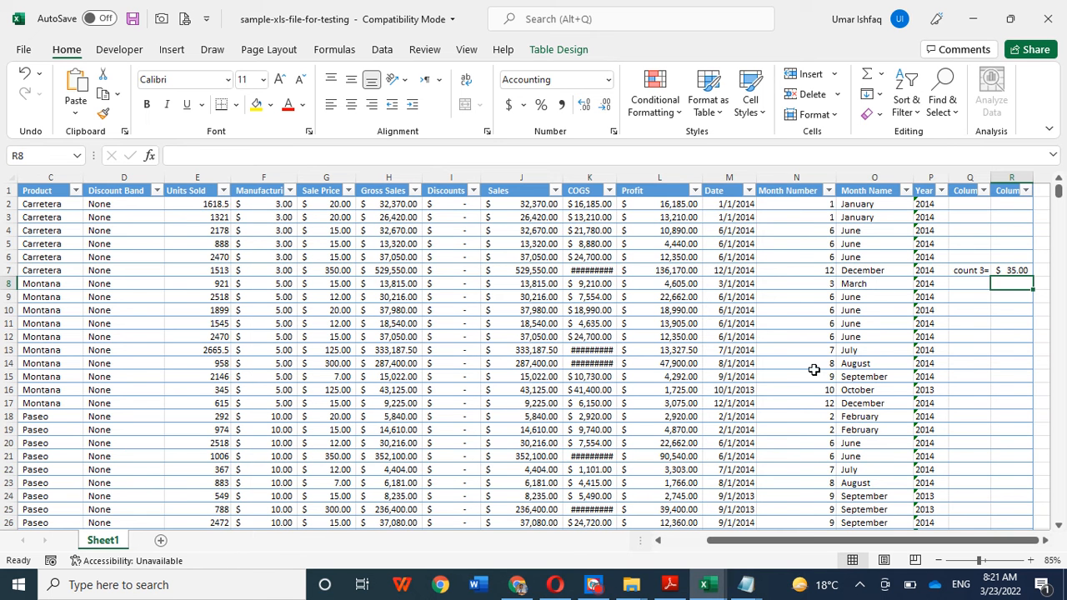
Step: Copy the whole Month Number column and replace the text of the untitled Notepad document with it
left_click(796, 169)
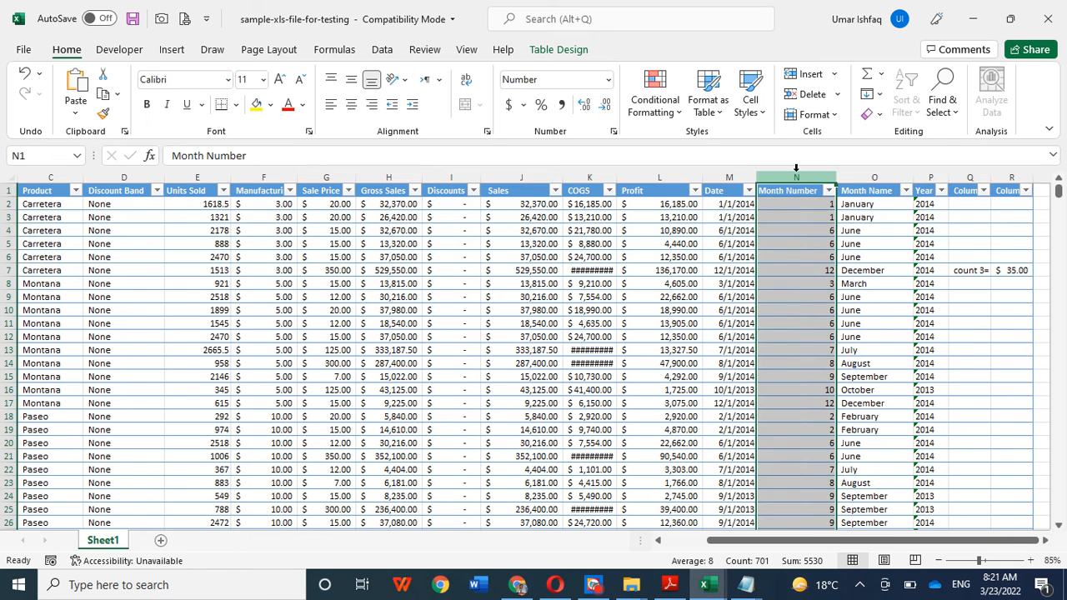
key("ctrl+c")
mouse_move(746, 584)
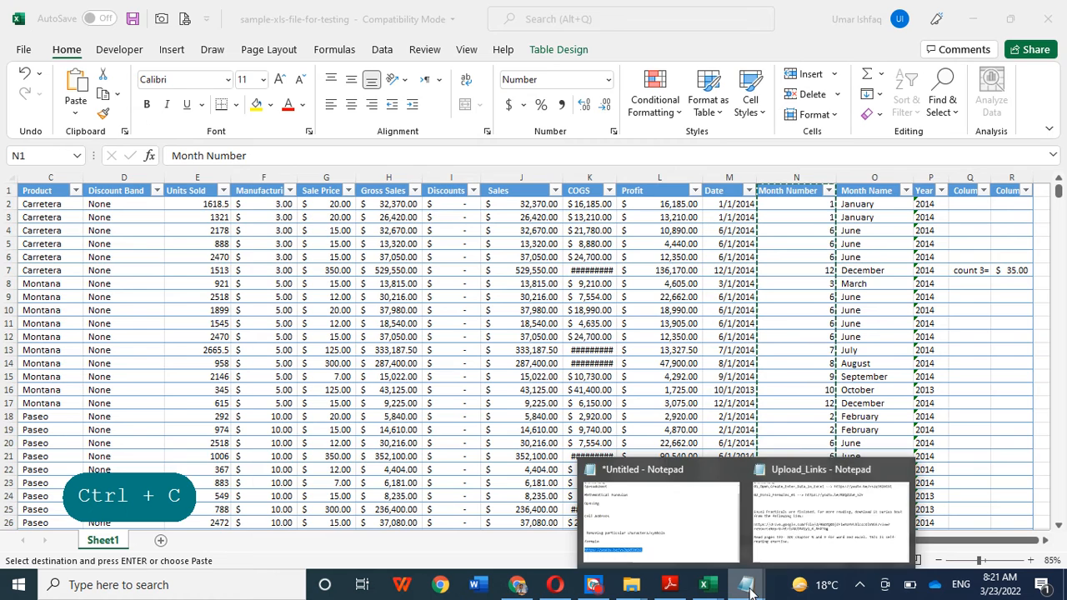
left_click(700, 522)
key("ctrl+a")
key("ctrl+v")
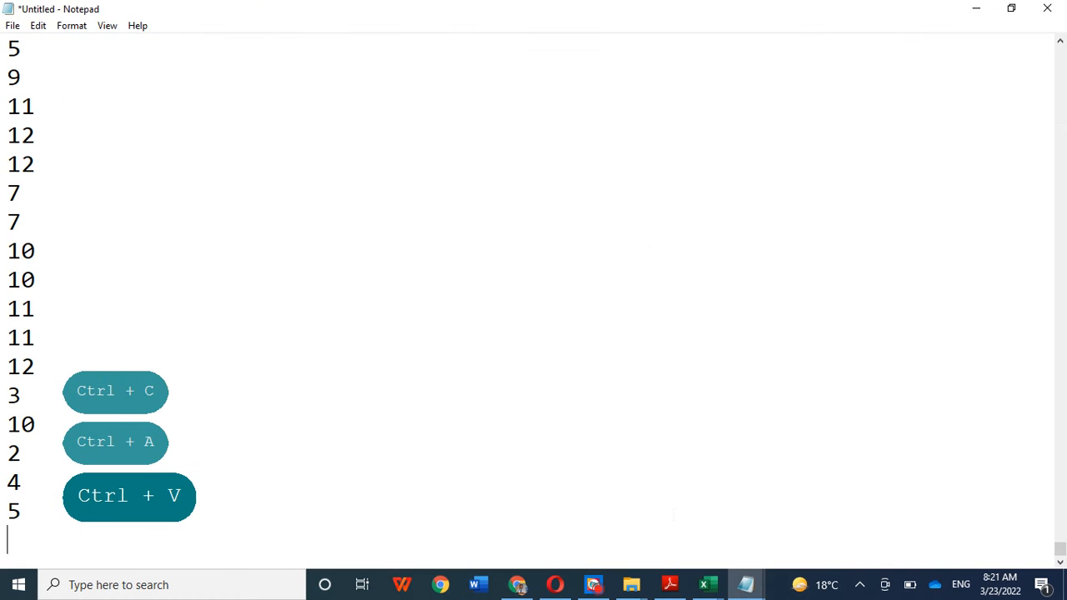
Step: Copy the plain-text month list from Notepad into a new sheet of the Practice_Exercise workbook, starting at C2
key("ctrl+a")
key("ctrl+c")
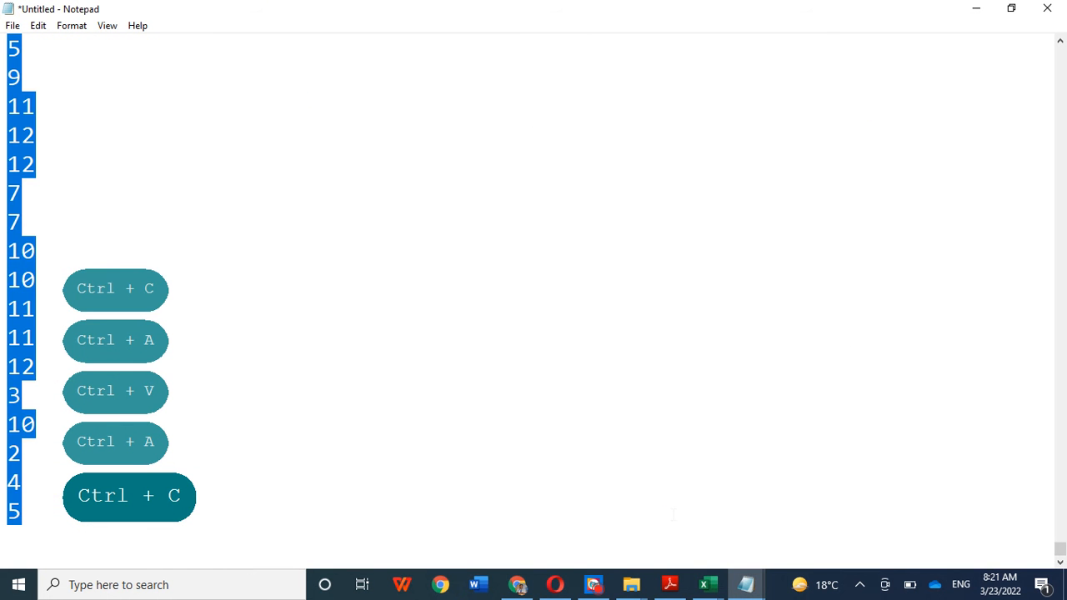
left_click(704, 585)
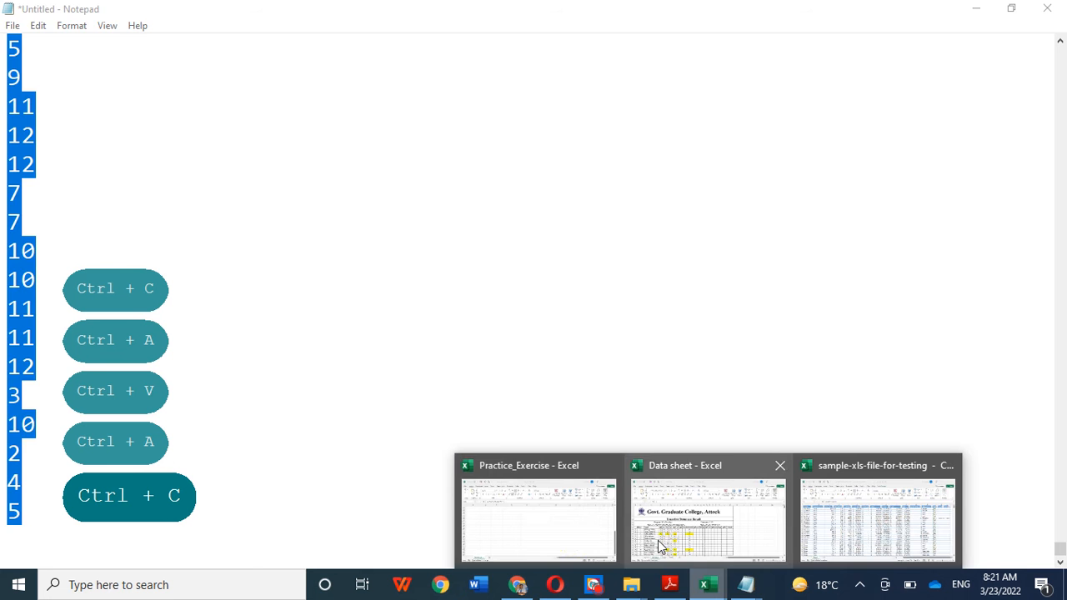
left_click(567, 523)
scroll(596, 432, "up", 7)
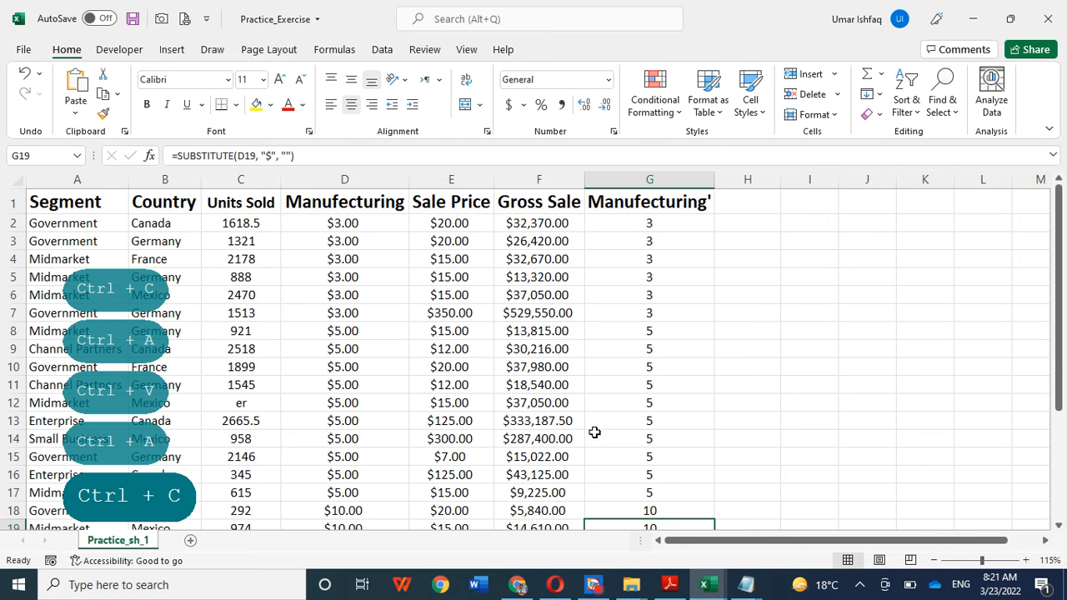
left_click(190, 540)
left_click(170, 213)
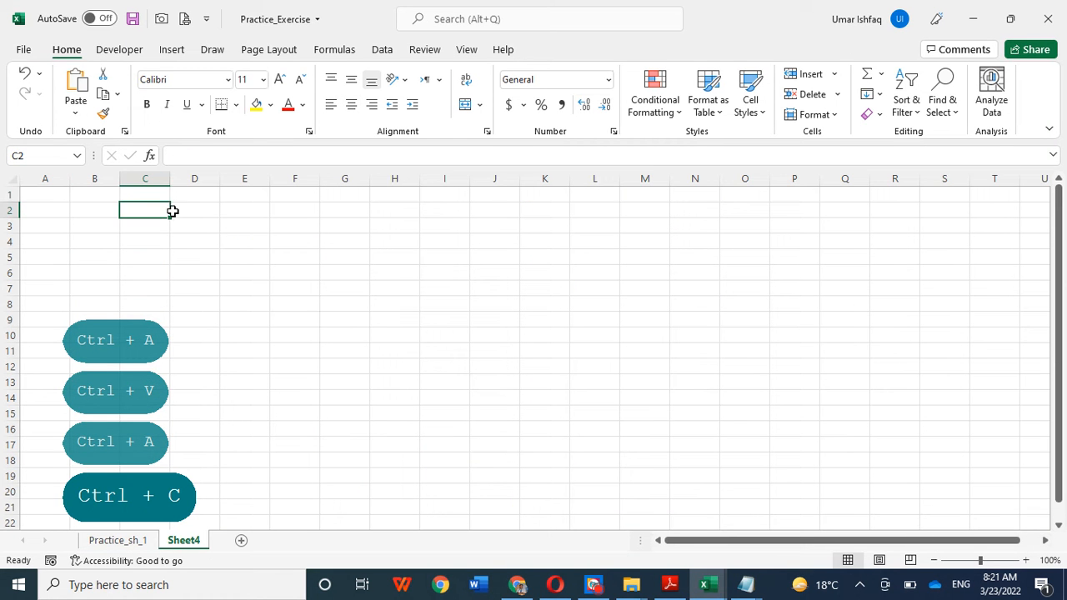
key("ctrl+v")
left_click(279, 285)
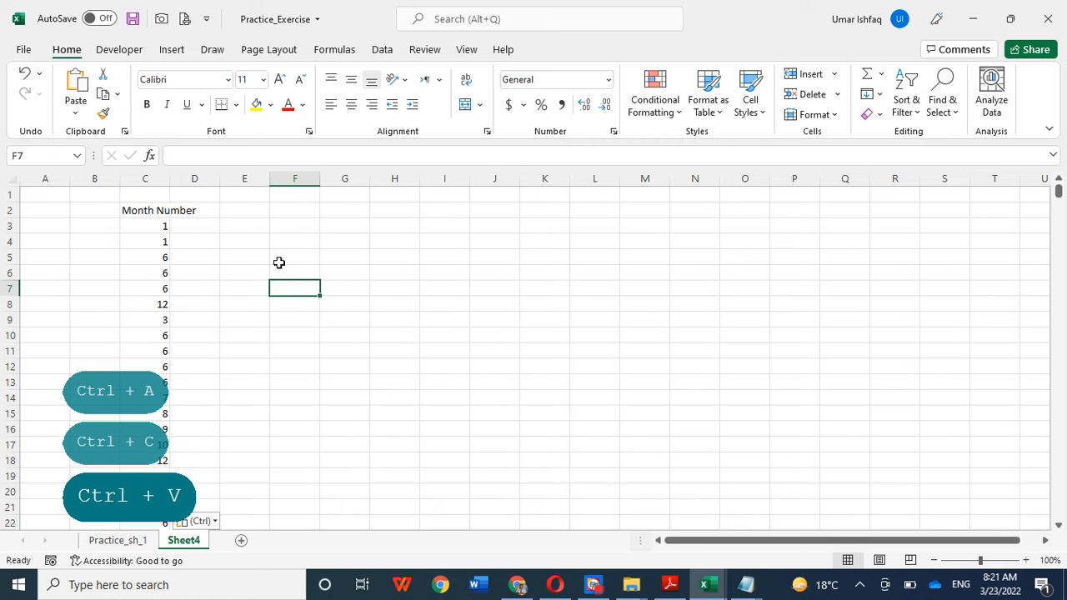
Step: Enter the label "count 3 =" in E3, beside the pasted Month Number list
left_click(244, 229)
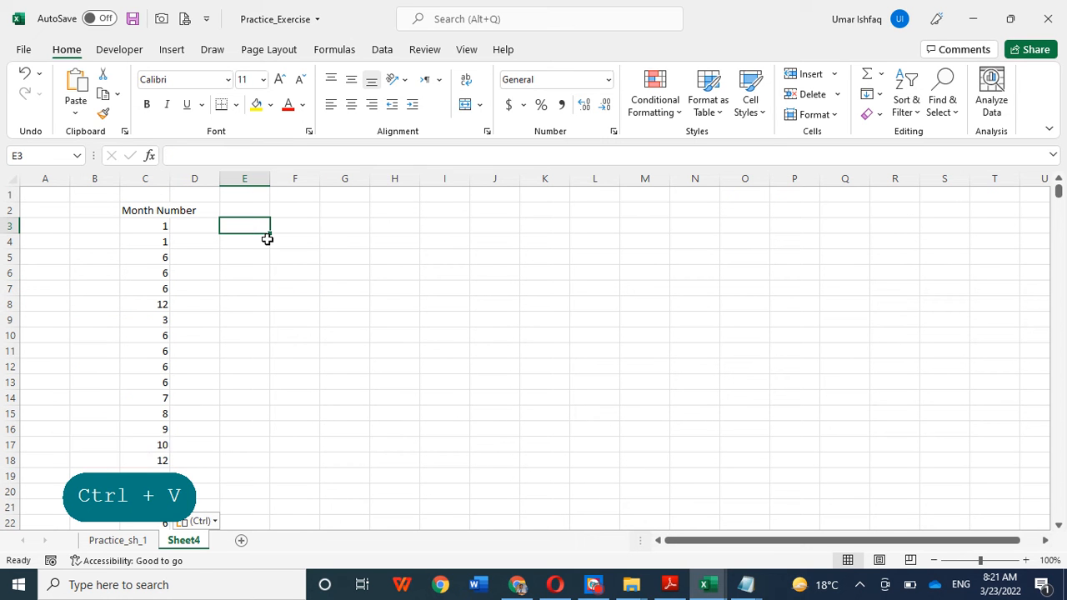
type("coubt")
key("BackSpace")
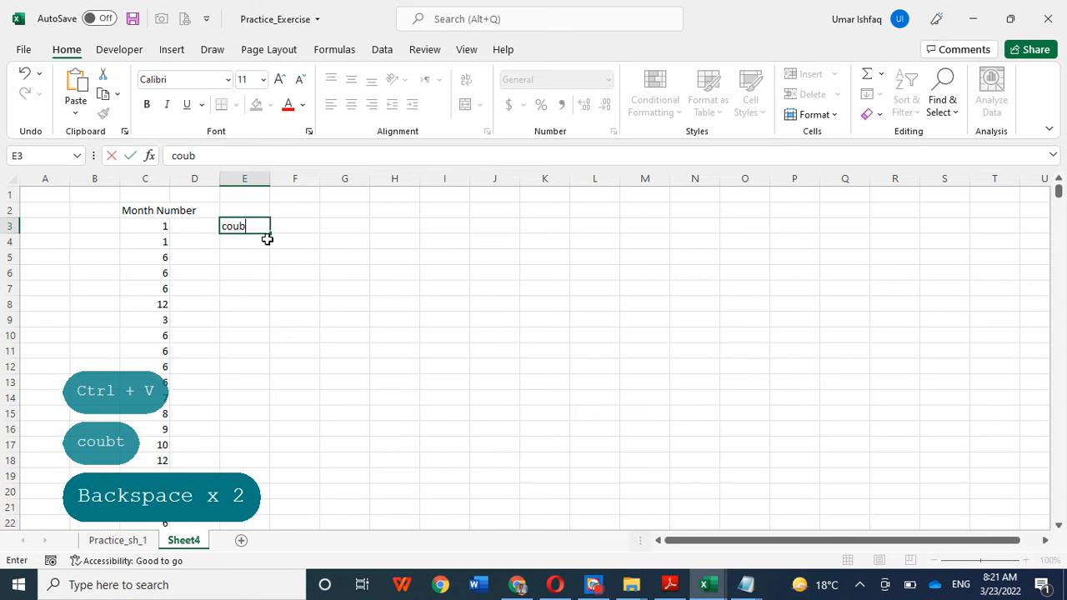
type("nt")
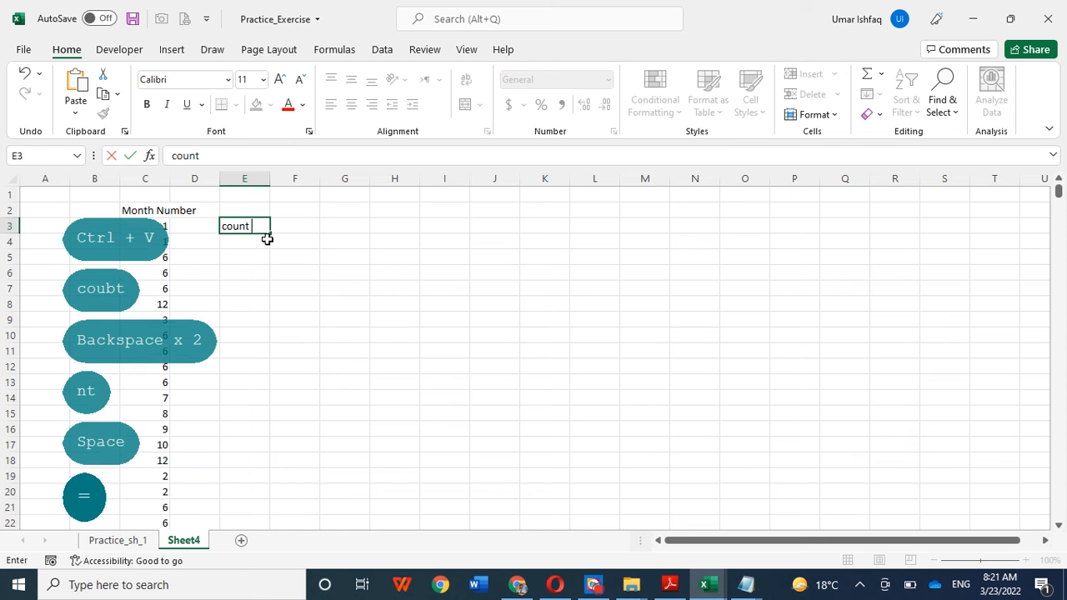
type(" =")
key("BackSpace")
type("3 ")
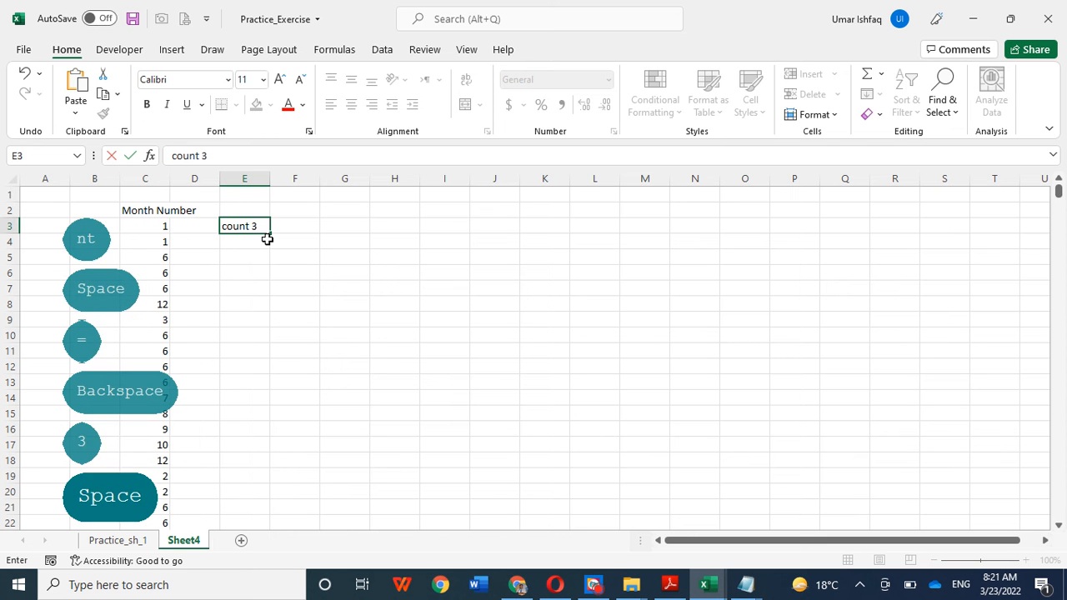
type("=")
left_click(338, 276)
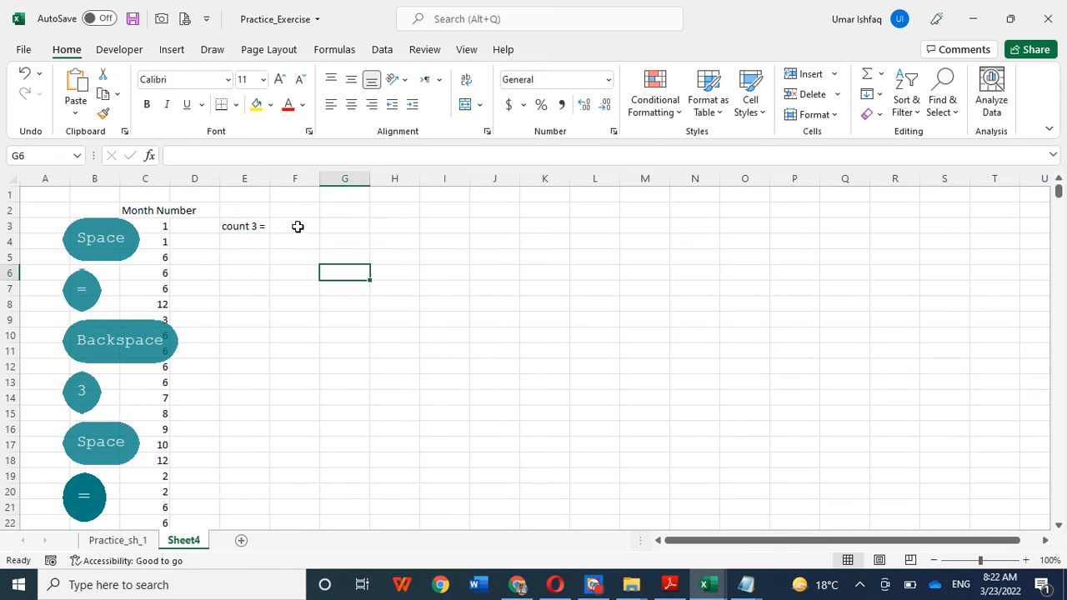
Step: Start a COUNTIF formula in F3, next to the "count 3 =" label
left_click(298, 226)
left_click(307, 270)
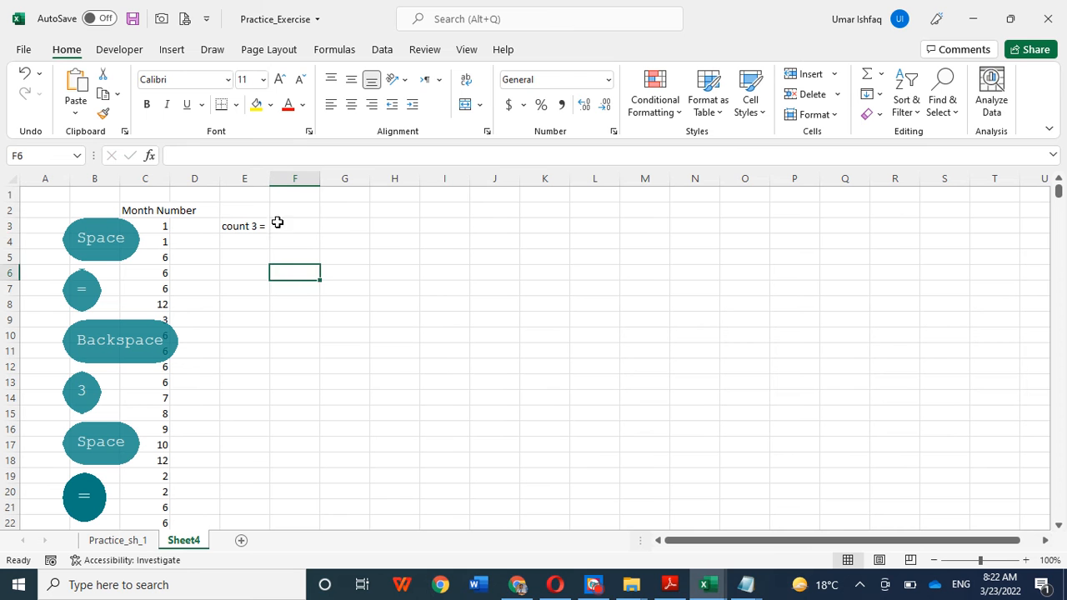
left_click(291, 229)
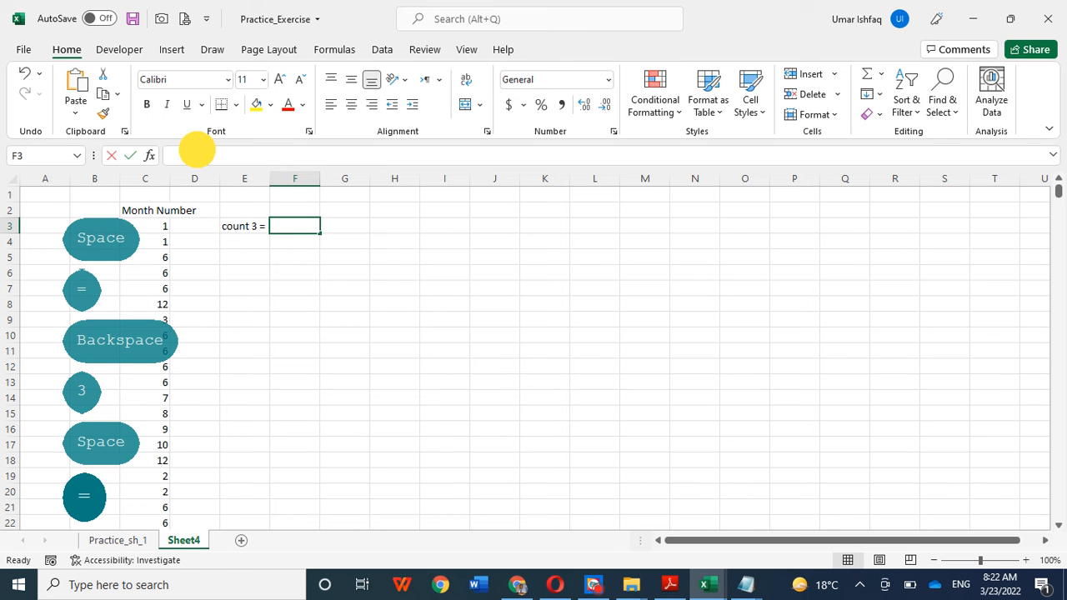
left_click(196, 150)
type("=")
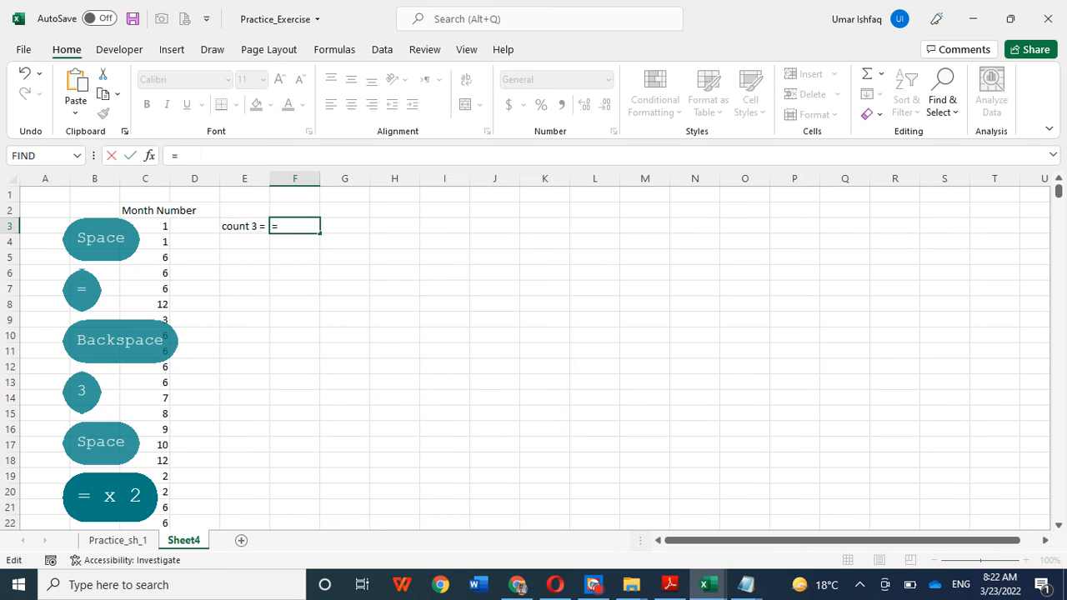
type("count")
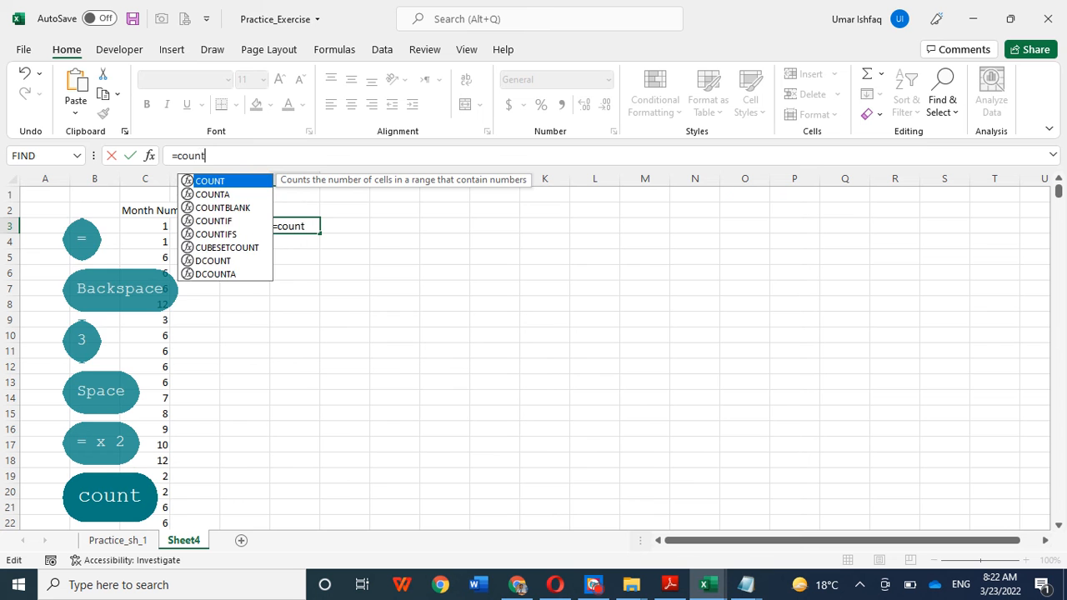
type("if)")
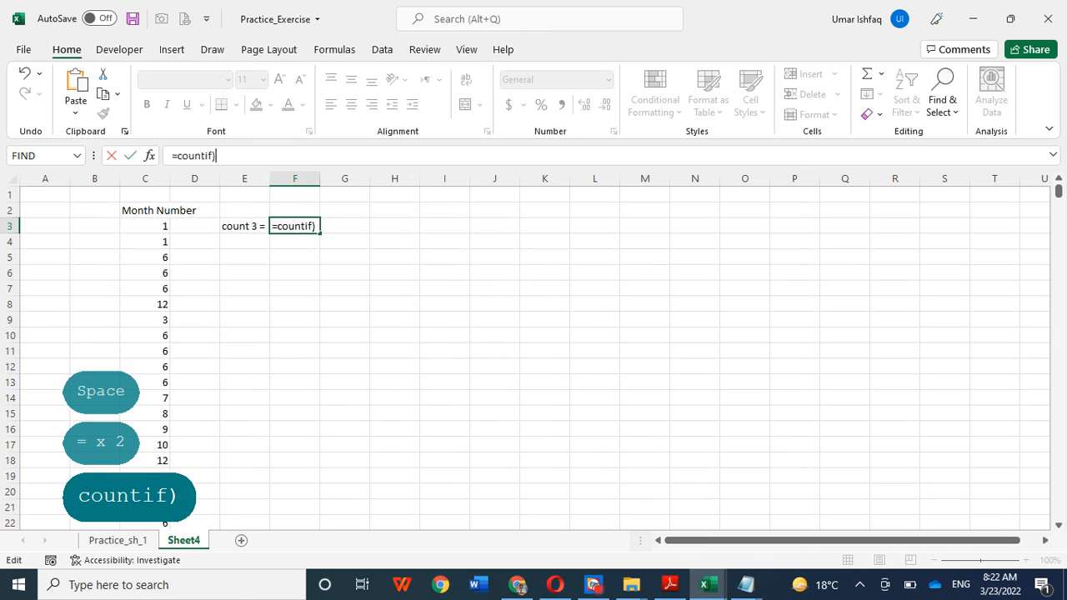
key("BackSpace")
type("(")
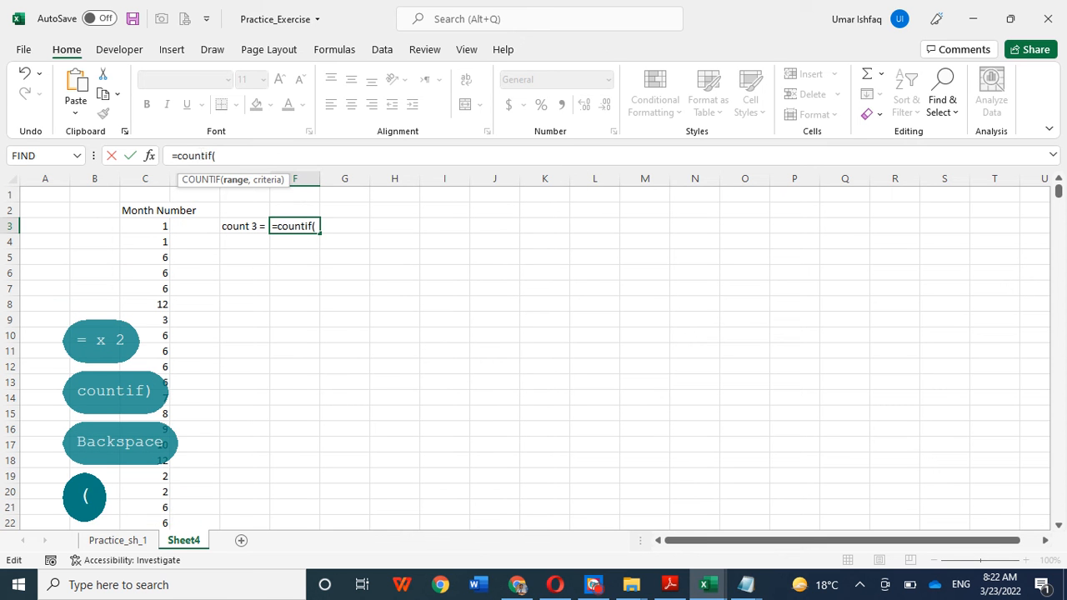
Step: Enter the month values C3:C702 as the range of the COUNTIF formula in F3, followed by a comma
left_click(136, 222)
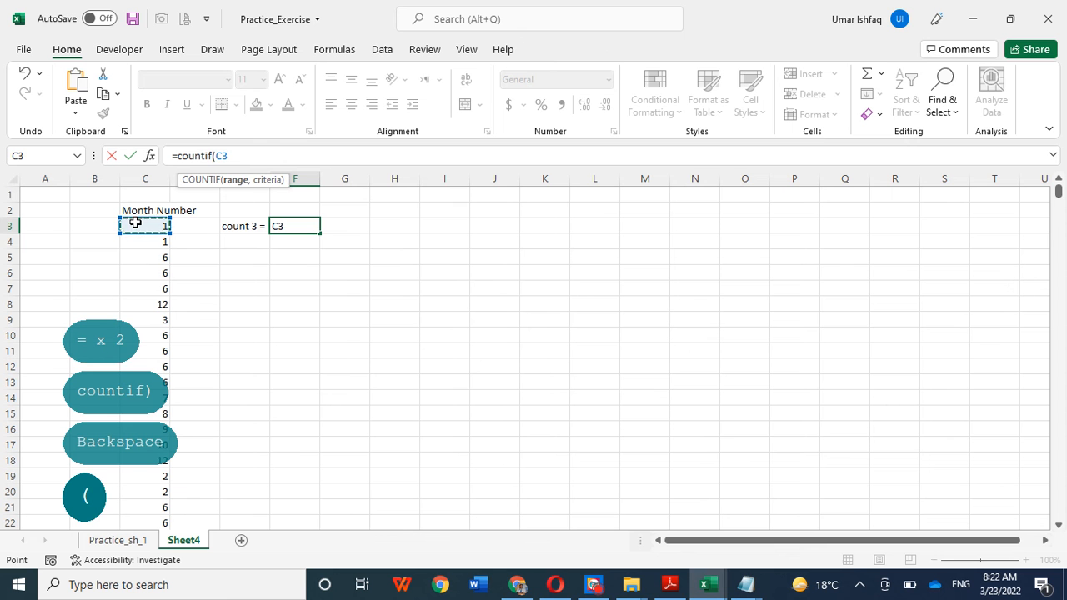
type(":")
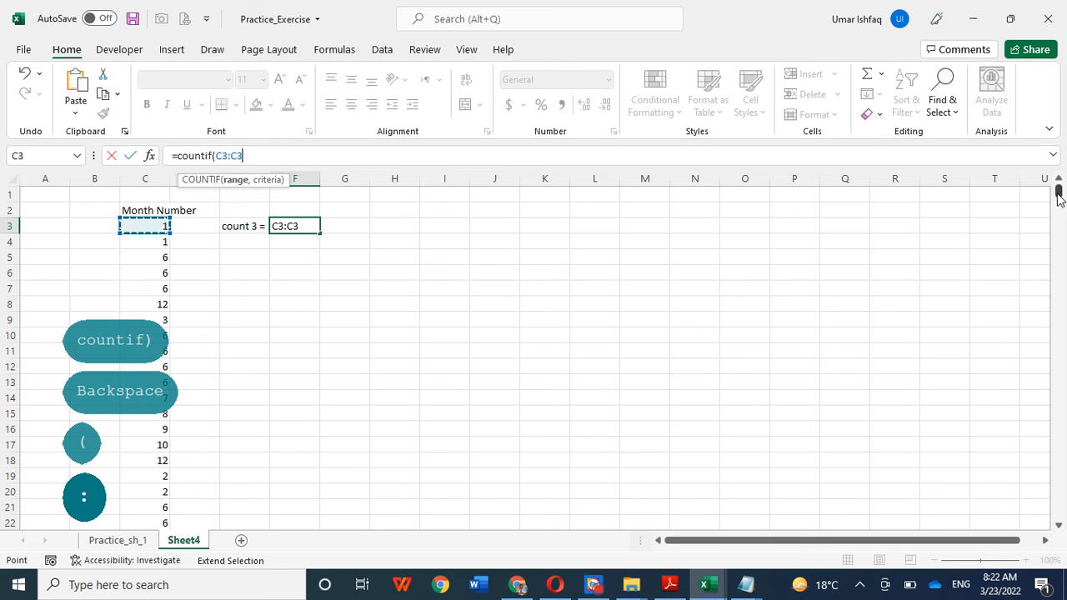
mouse_move(1057, 190)
left_mouse_down()
mouse_move(1050, 524)
mouse_move(1048, 178)
left_mouse_up()
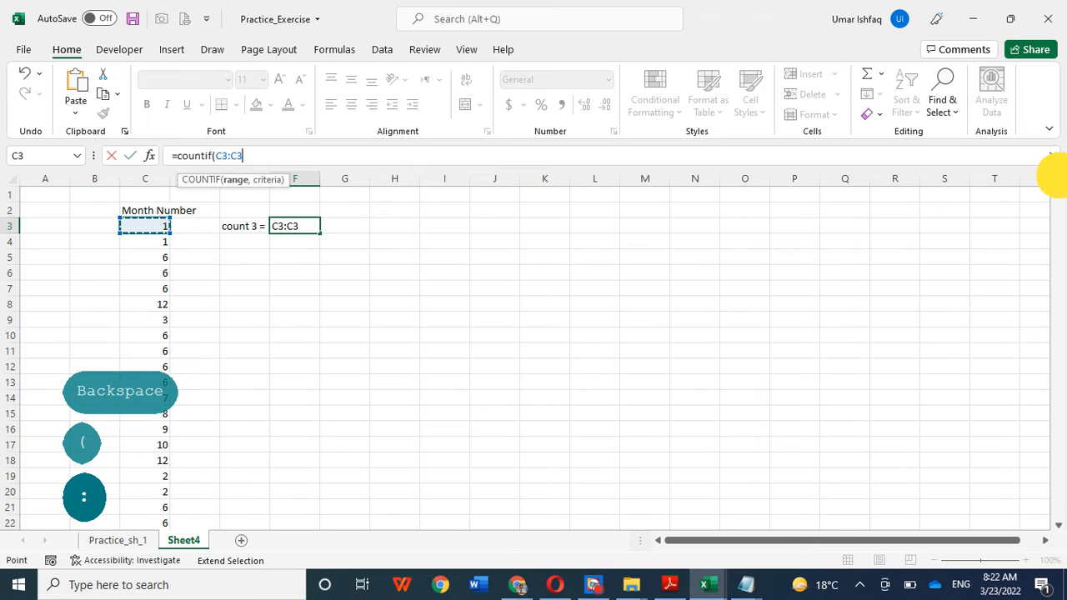
key("BackSpace")
type("702")
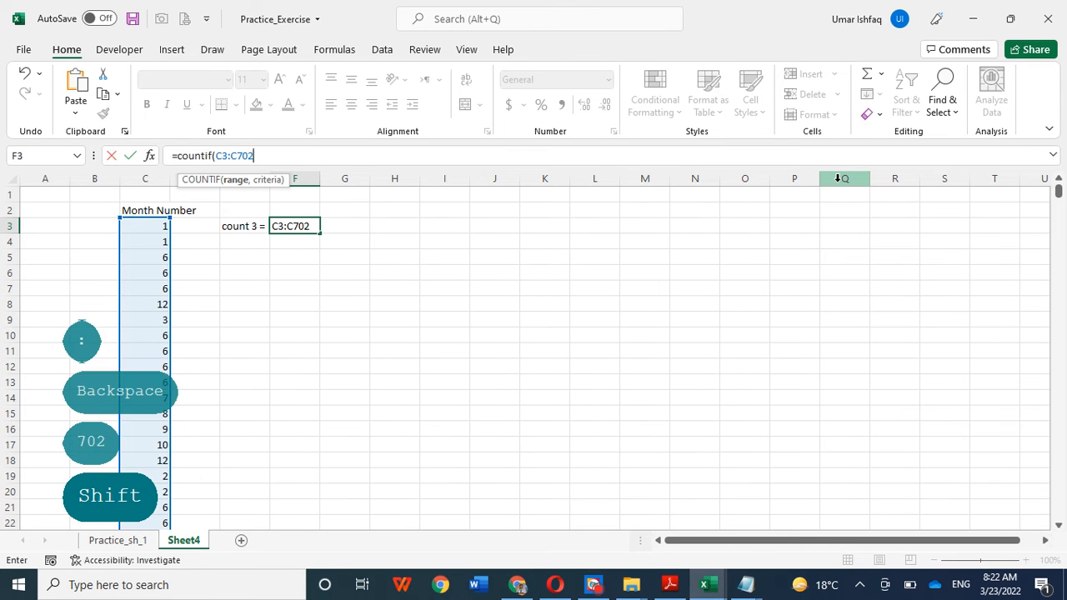
type(", ")
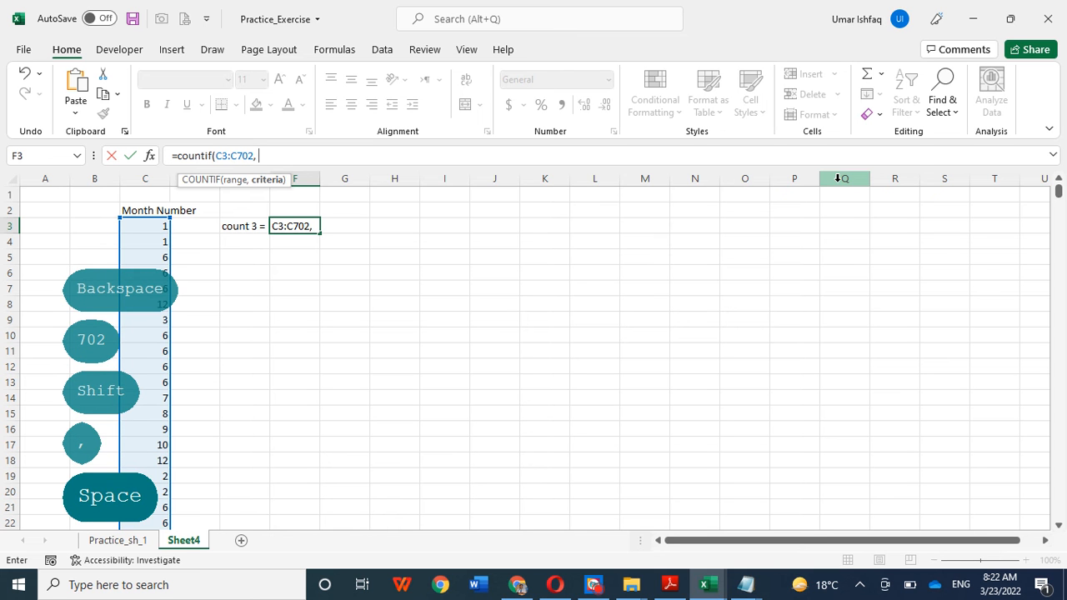
type("\"3")
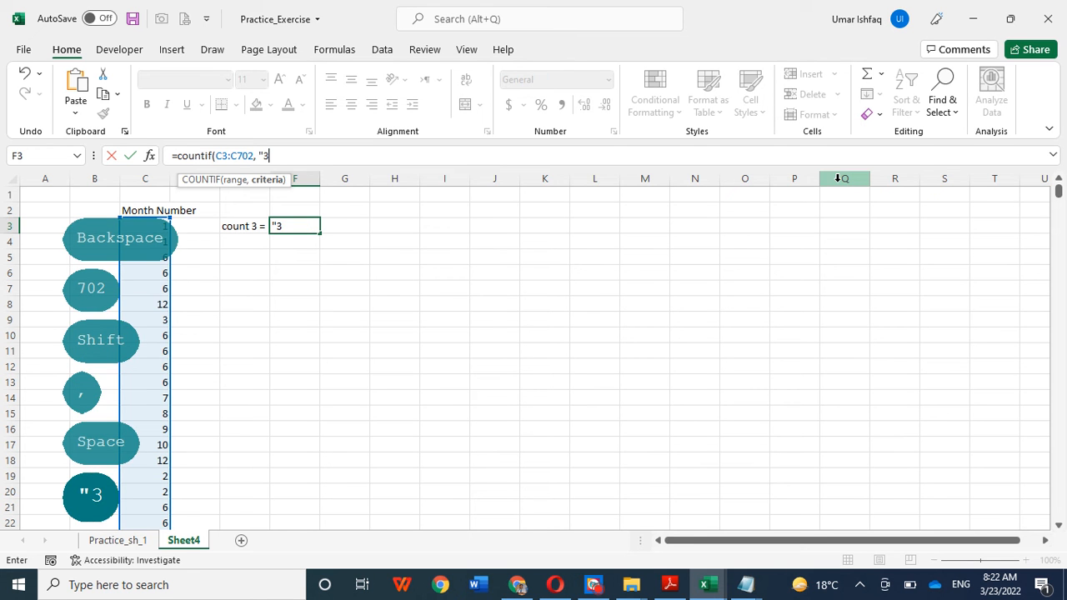
type("\")")
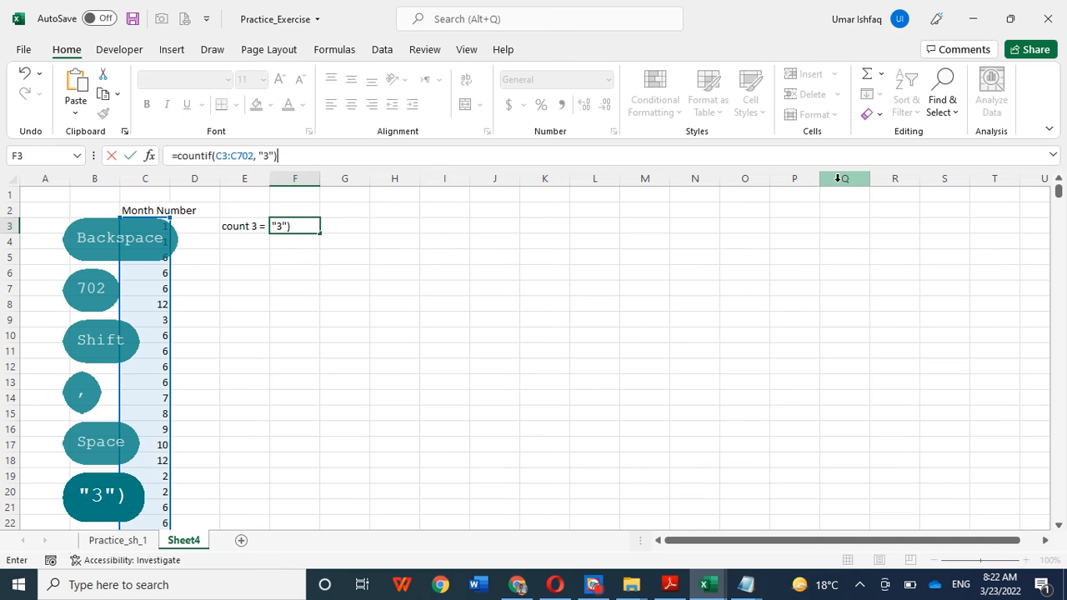
Step: Complete the COUNTIF formula in F3 with the criterion "3"
key("Return")
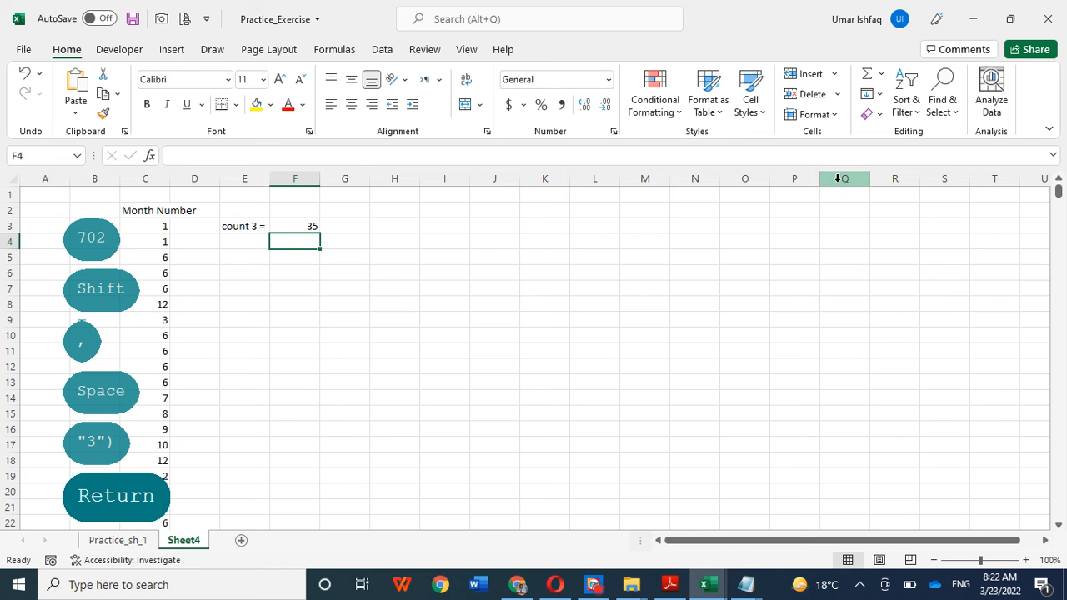
Step: Change the criterion of the COUNTIF formula in F3 to "6"
left_click(296, 227)
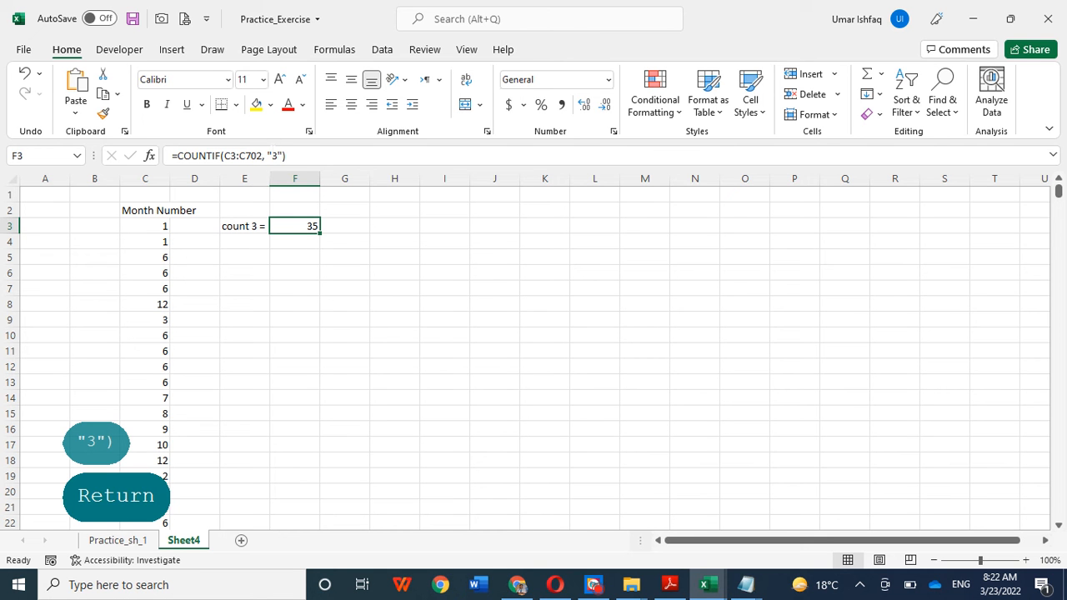
left_click(273, 156)
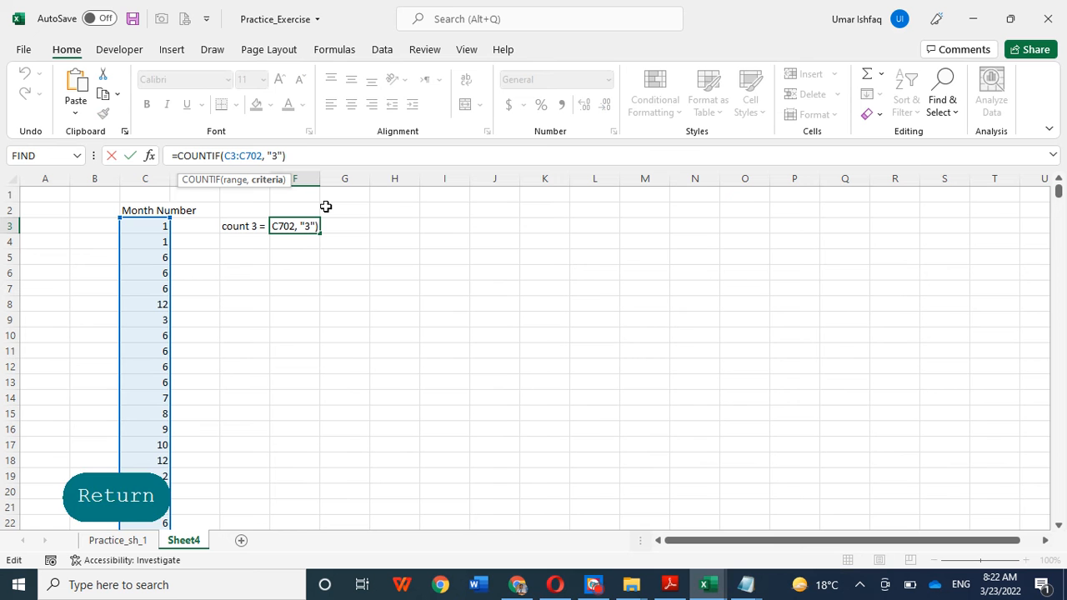
key("Delete")
type("6")
key("Return")
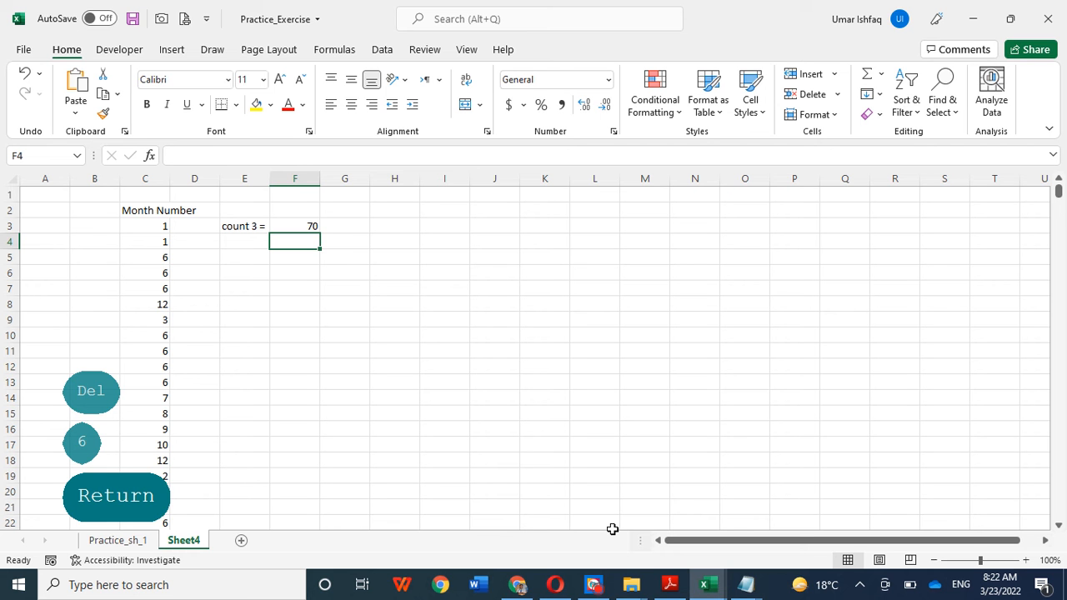
left_click(565, 442)
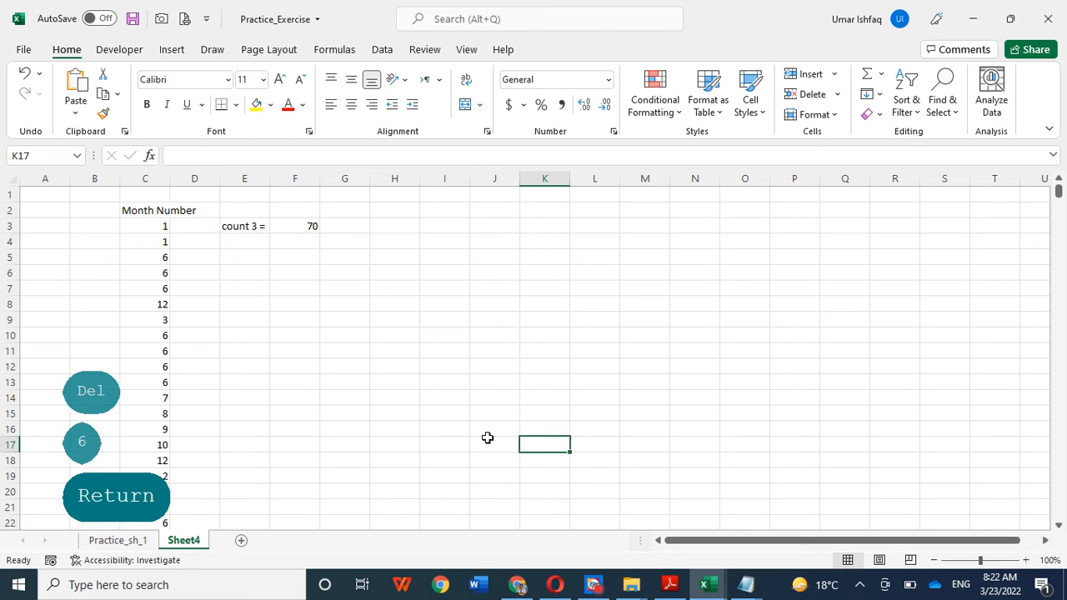
Step: Review the data on Practice_sh_1 and the Month Number list on Sheet4
left_click(117, 540)
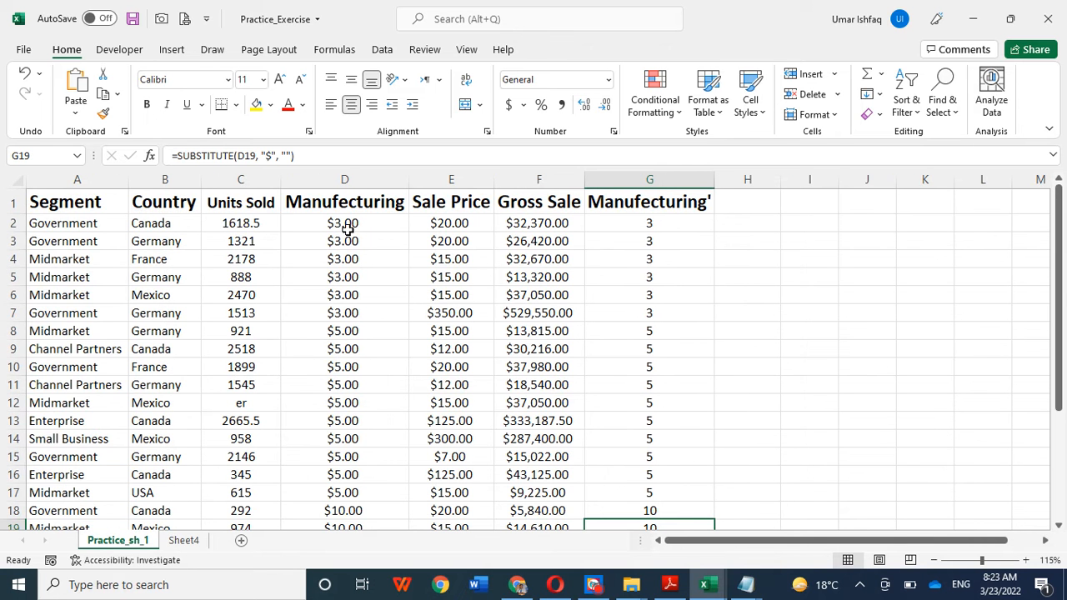
left_click(183, 540)
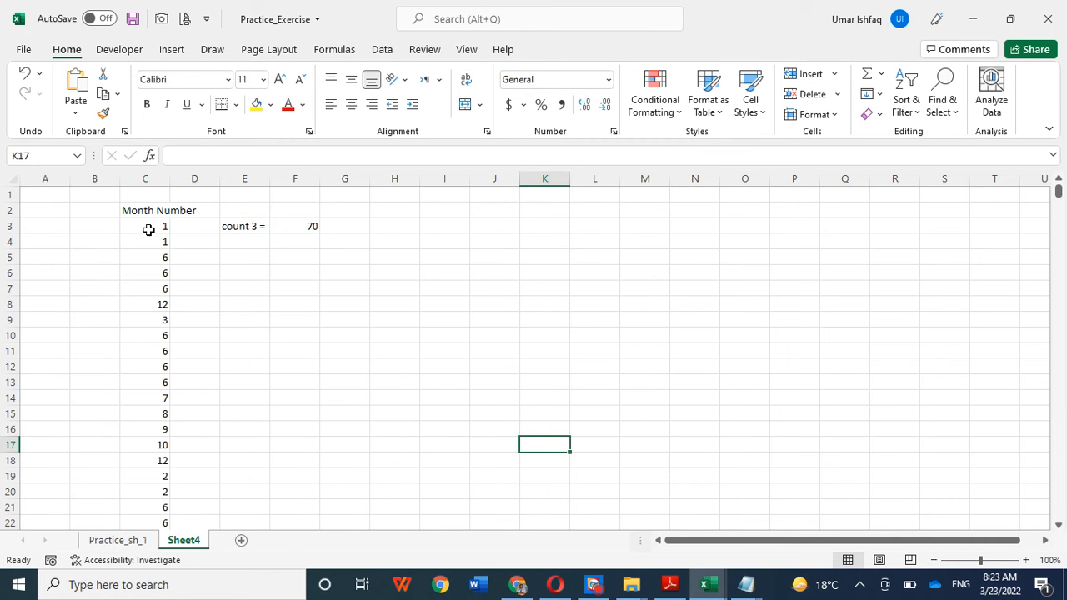
left_click_drag(148, 273, 148, 477)
left_click(401, 337)
scroll(401, 337, "down", 3)
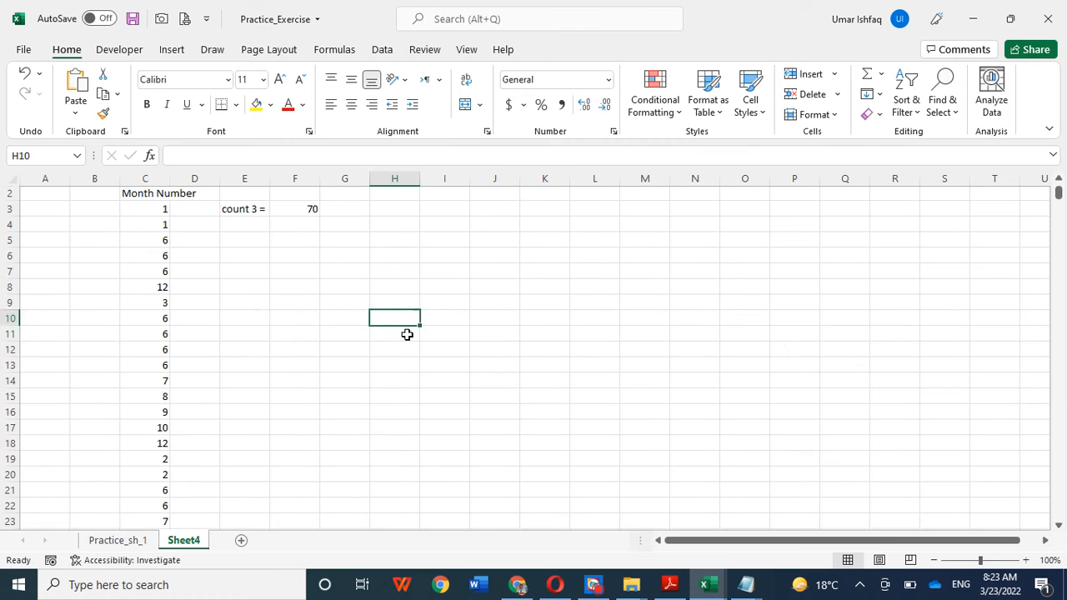
scroll(408, 333, "up", 3)
left_click(145, 230)
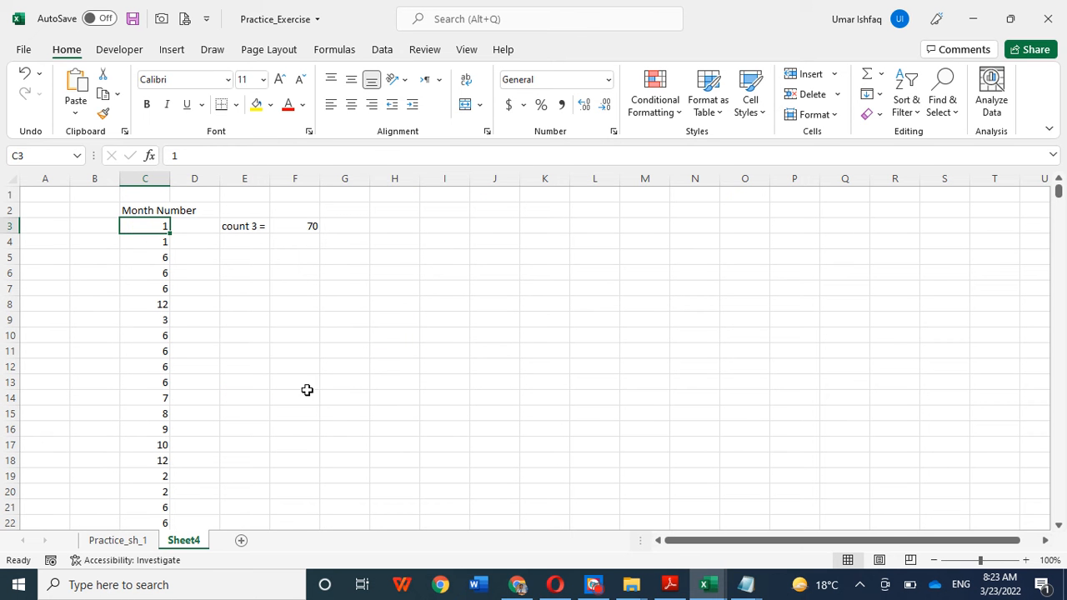
Step: Switch to the sample-xls-file-for-testing workbook and review its Month Number column and the COUNTIF formula in R7
left_click(704, 585)
left_click(865, 518)
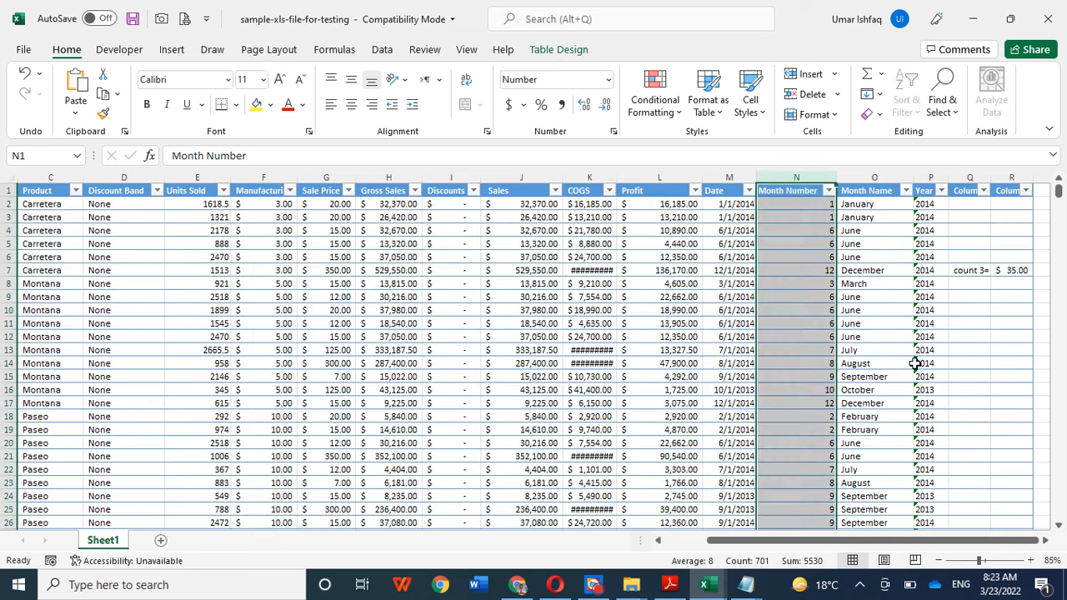
left_click(895, 269)
left_click(810, 217)
left_click_drag(809, 207, 816, 578)
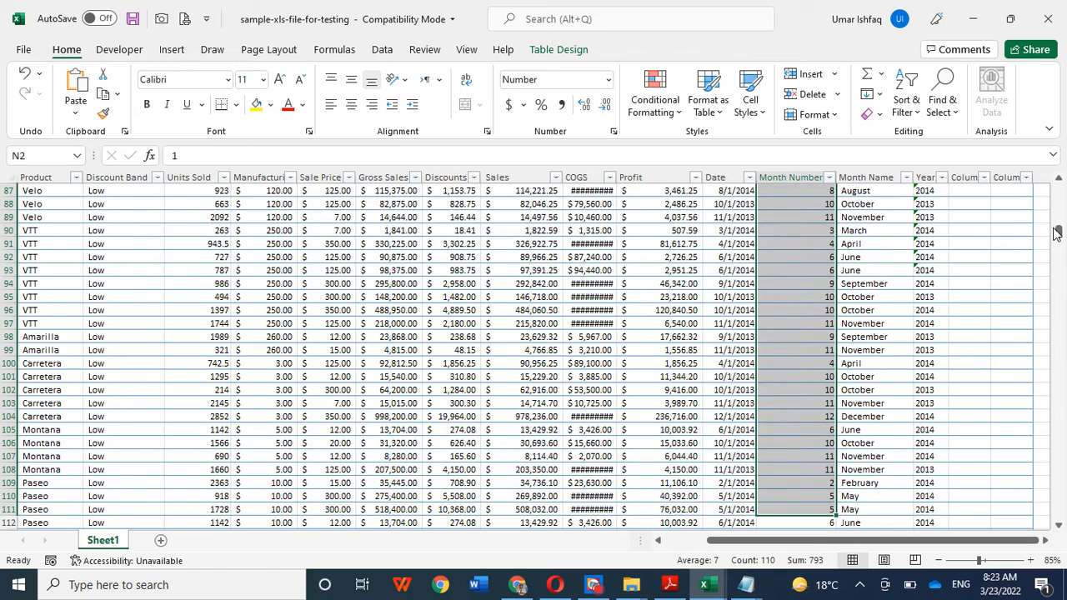
left_click_drag(1058, 231, 1055, 167)
left_click(1015, 271)
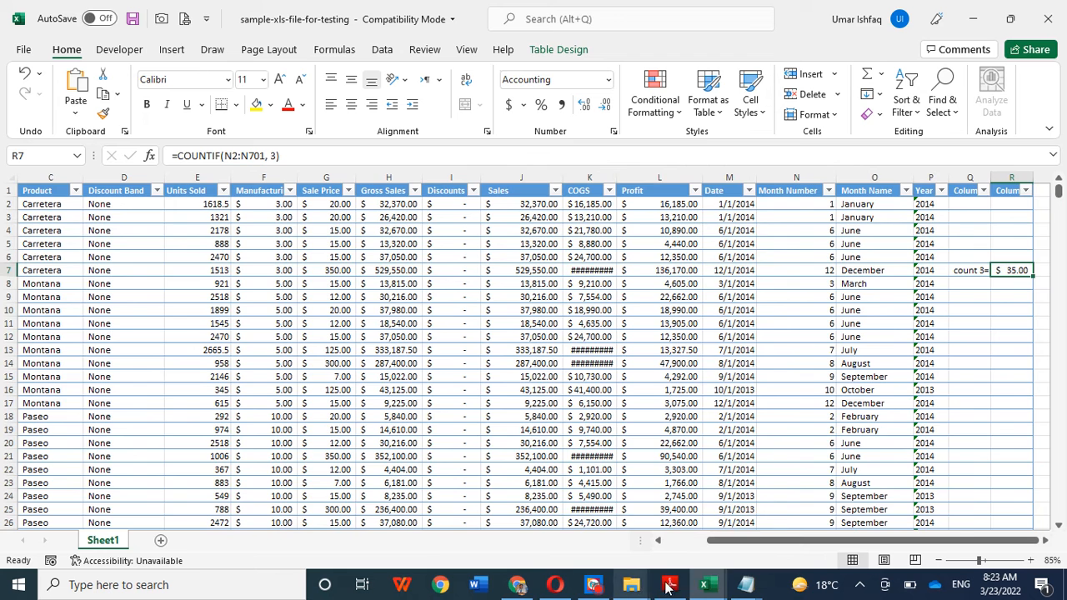
left_click(704, 584)
left_click(547, 537)
left_click(223, 304)
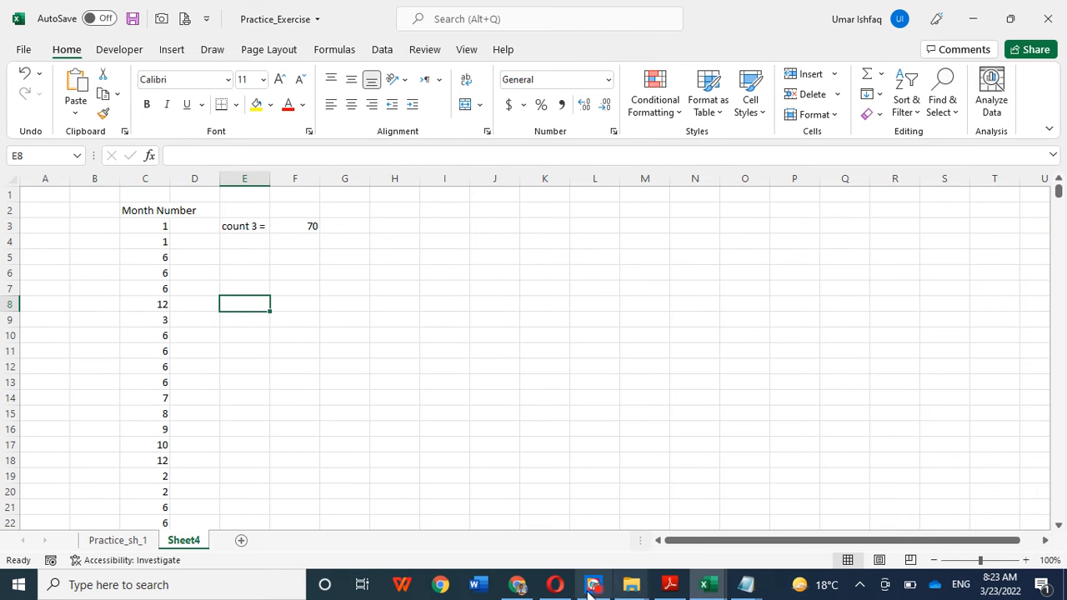
left_click(503, 377)
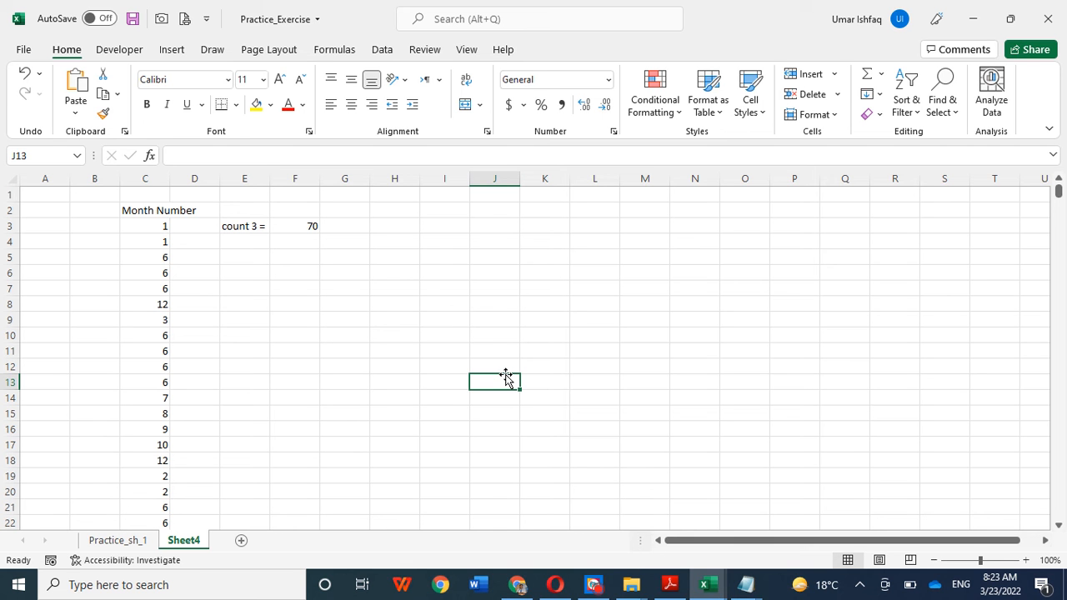
left_click(662, 381)
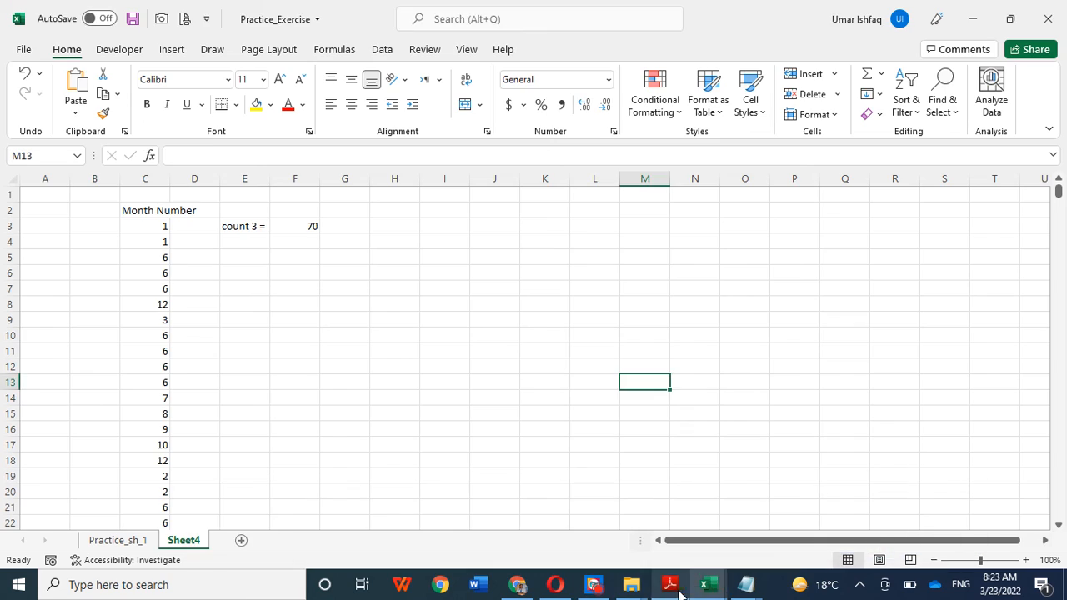
mouse_move(698, 584)
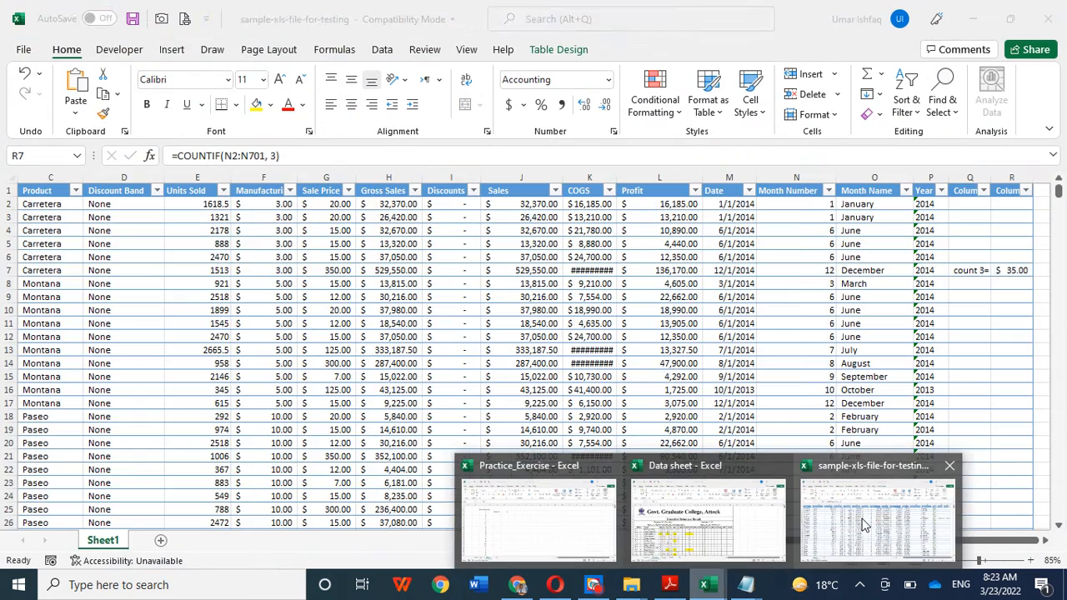
left_click(862, 519)
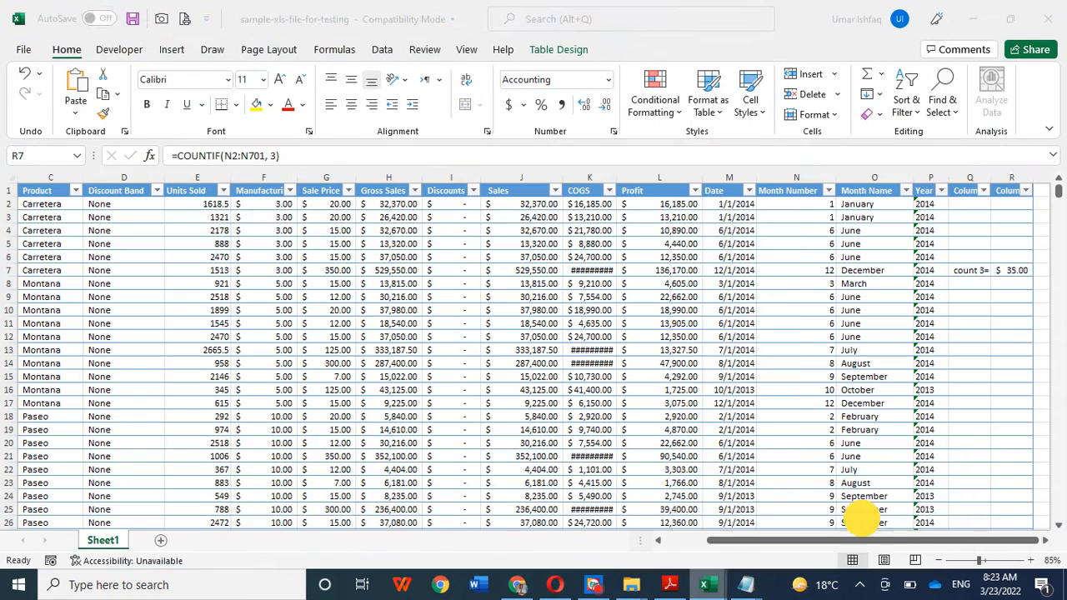
left_click(48, 285)
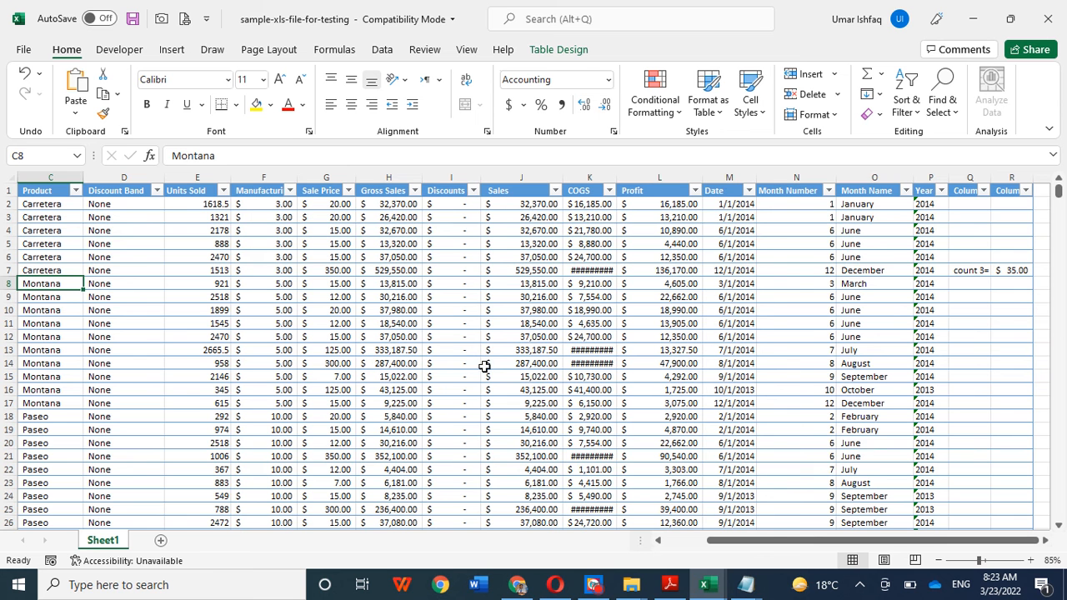
mouse_move(705, 583)
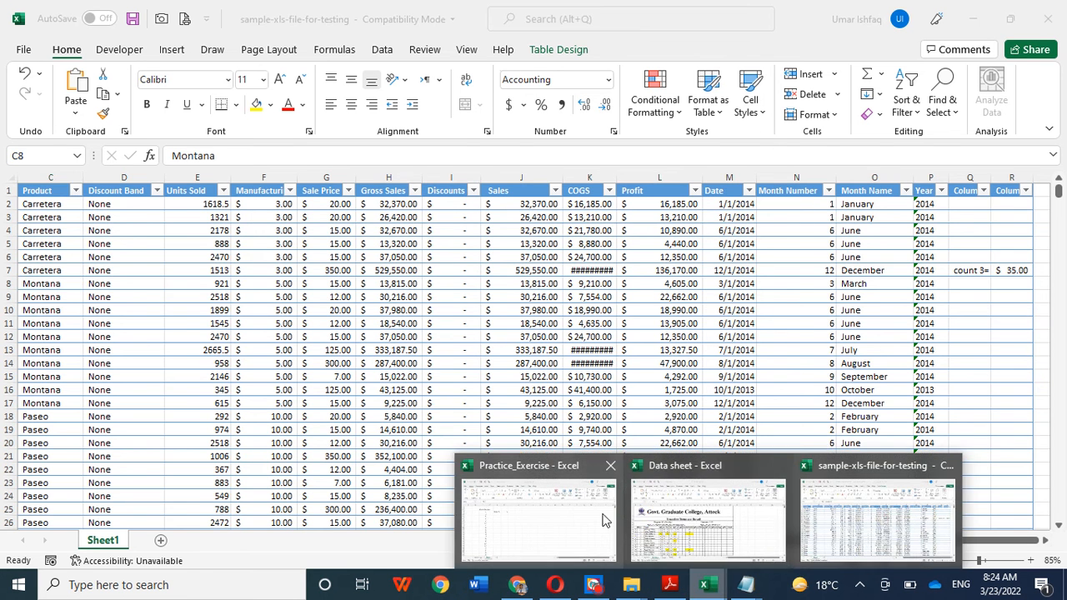
left_click(605, 521)
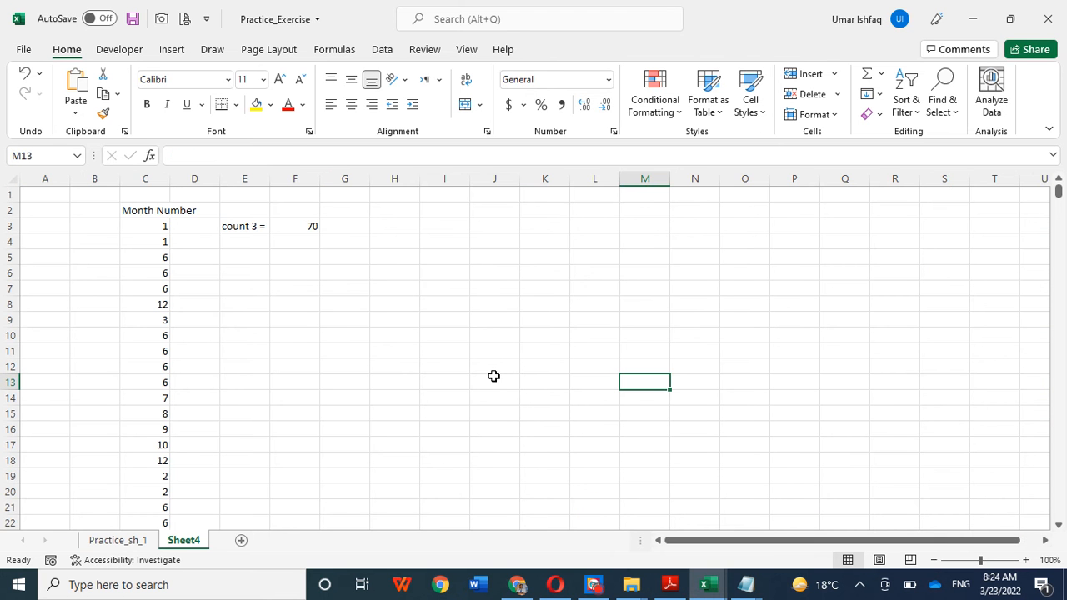
Step: Switch to the Data sheet workbook and copy the first block of student records, B6:L27, from the BS_CHEM sheet
mouse_move(705, 583)
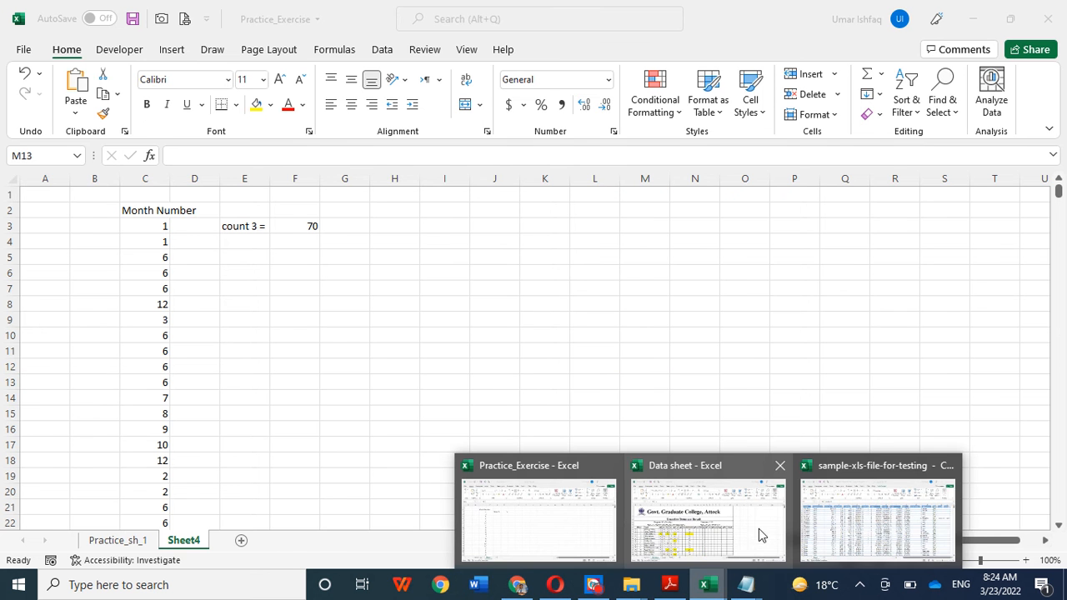
left_click(714, 520)
scroll(609, 345, "down", 2)
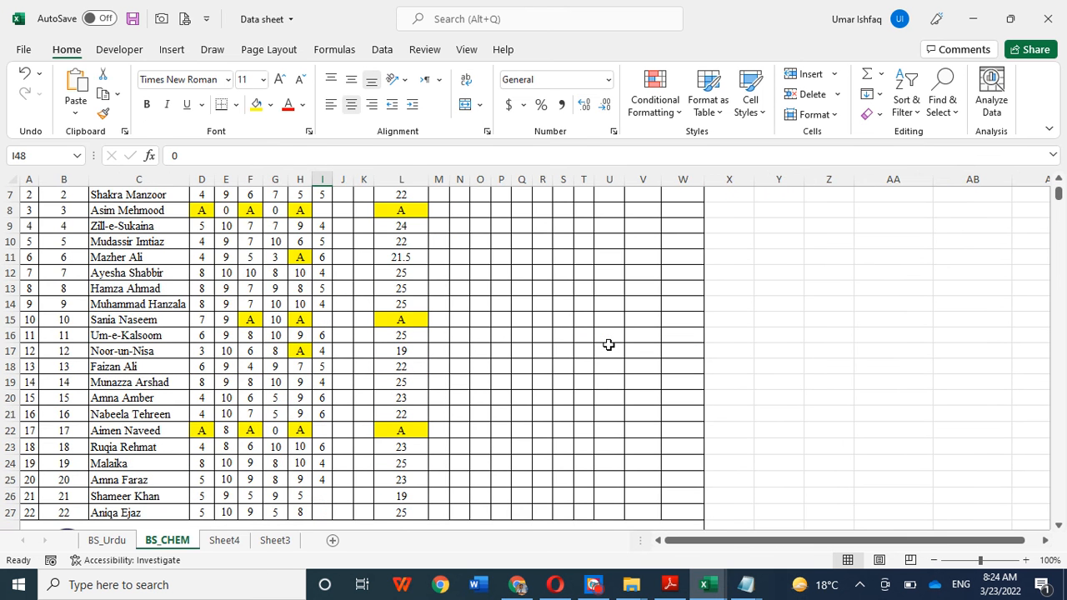
scroll(615, 357, "up", 2)
scroll(375, 360, "down", 1)
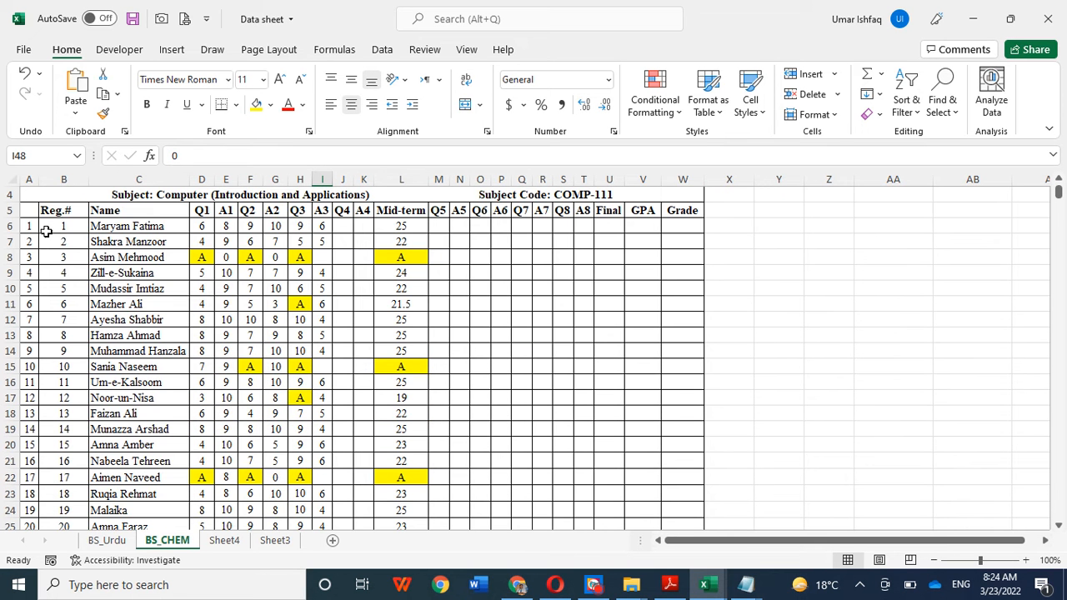
left_click_drag(47, 230, 406, 388)
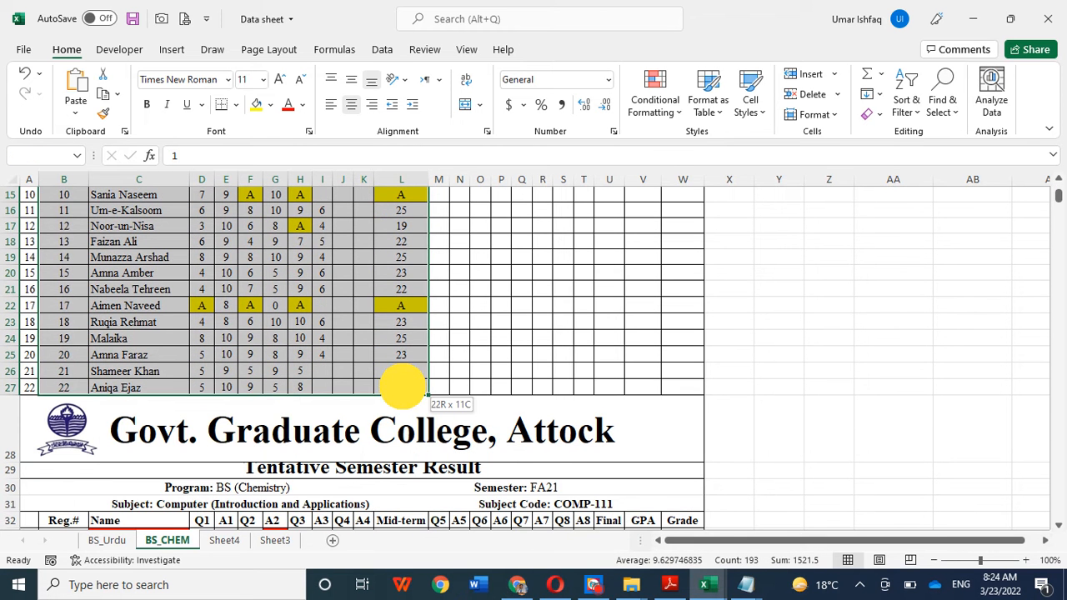
key("ctrl+c")
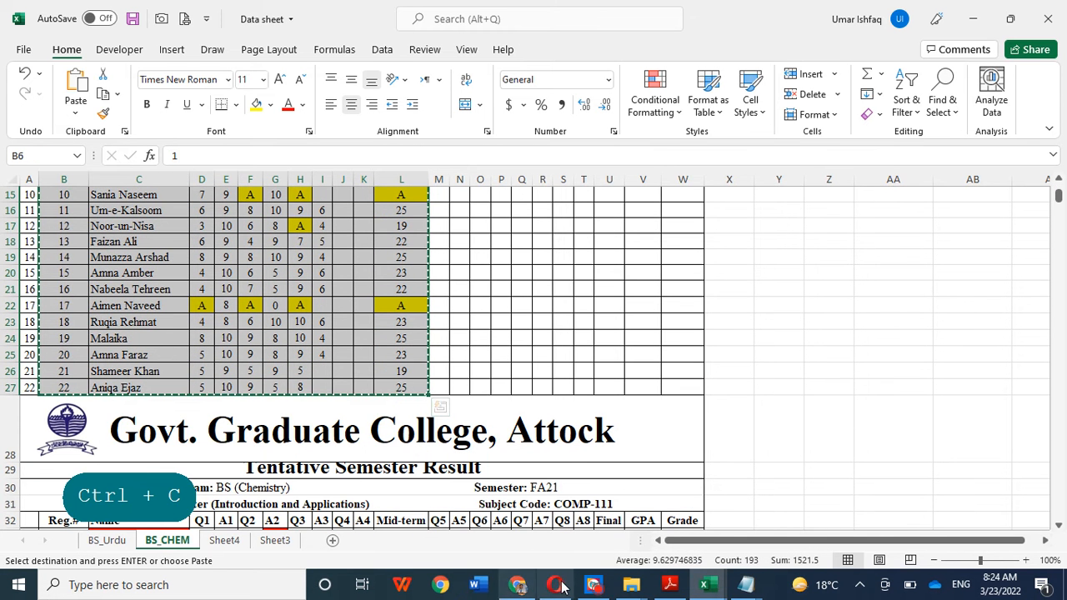
Step: Paste the copied student records into a new sheet at A1 and fit column B to the names
left_click(334, 540)
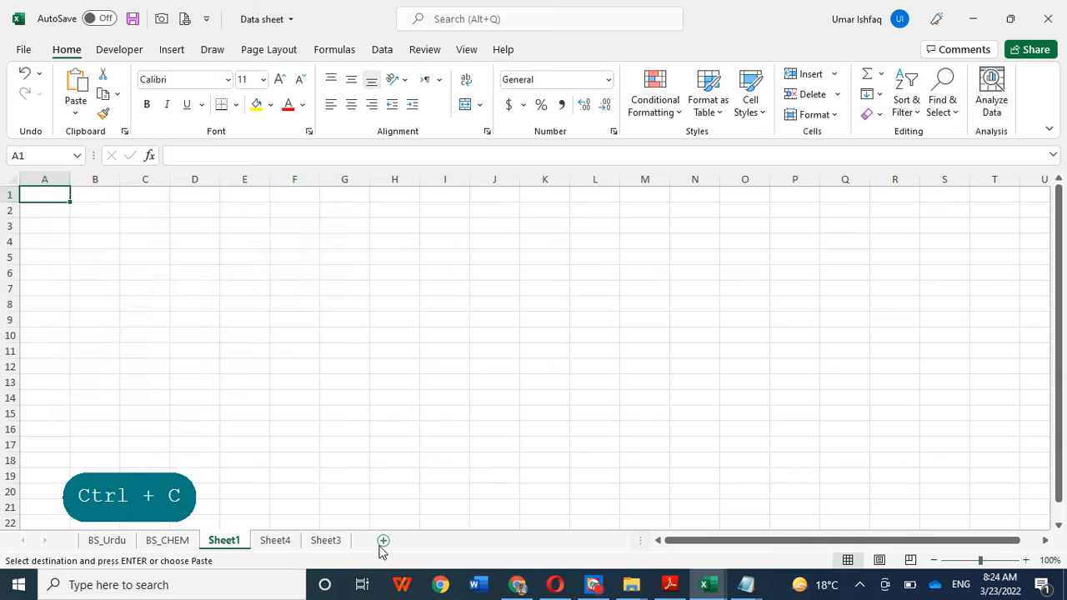
key("ctrl+v")
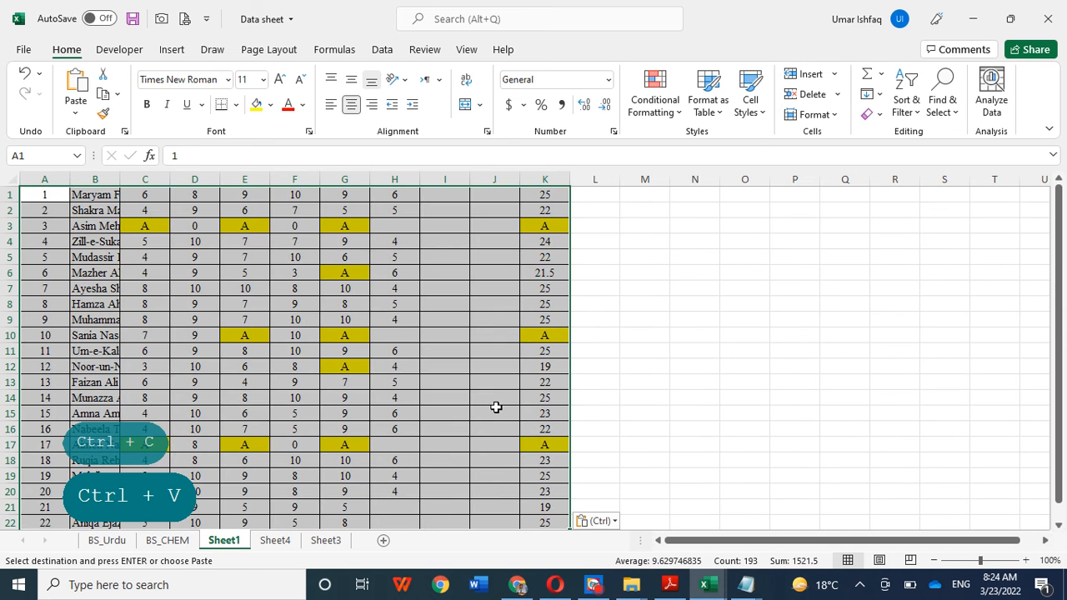
double_click(120, 179)
scroll(274, 326, "down", 4)
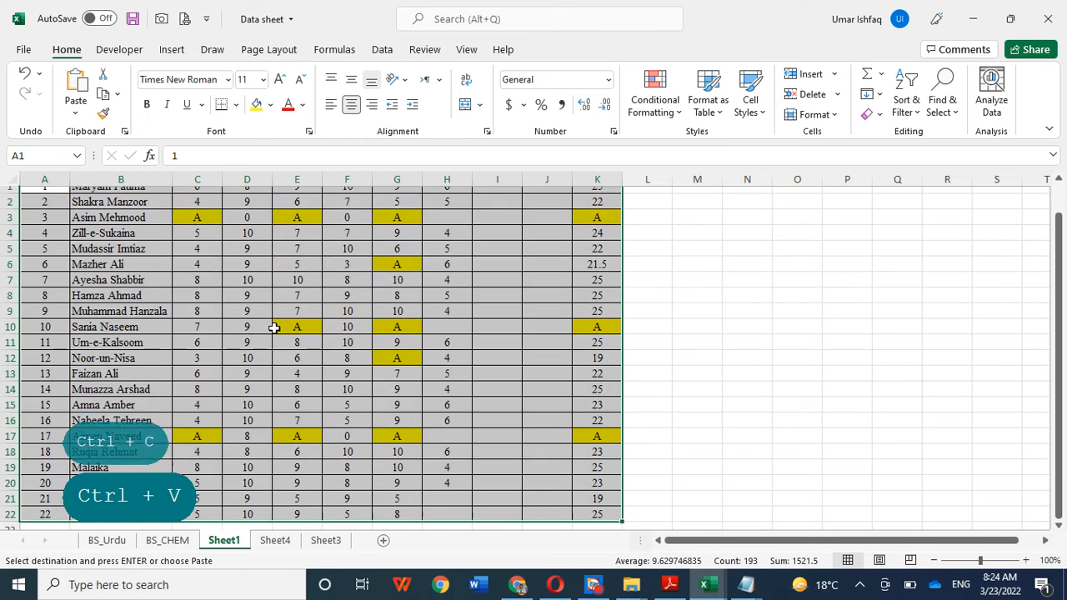
left_click(41, 353)
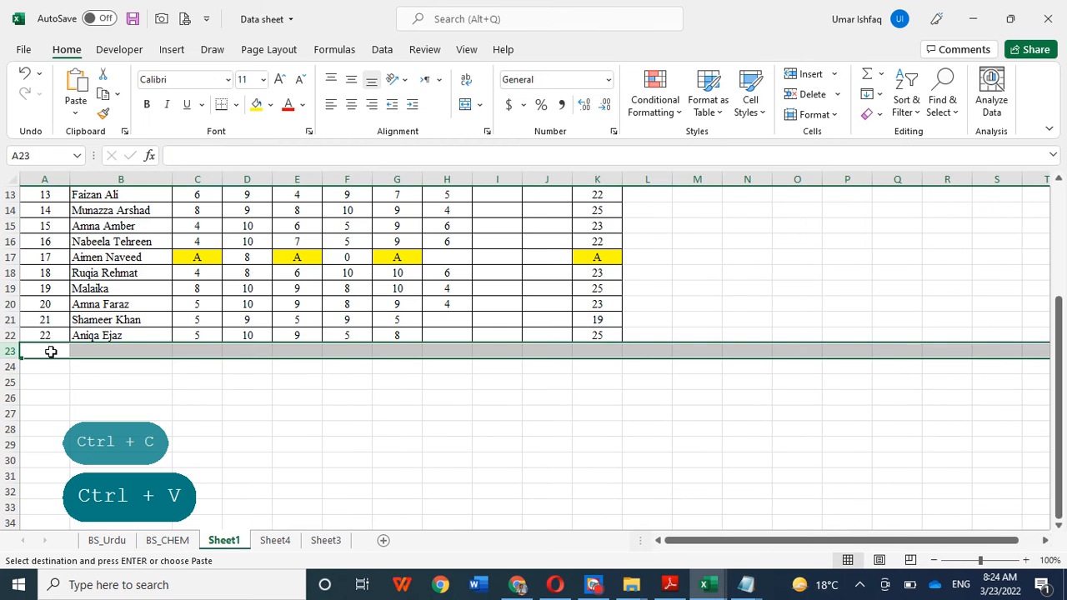
Step: Copy the second block of student records, B33:L54, from the BS_CHEM sheet
left_click(167, 540)
scroll(354, 447, "down", 4)
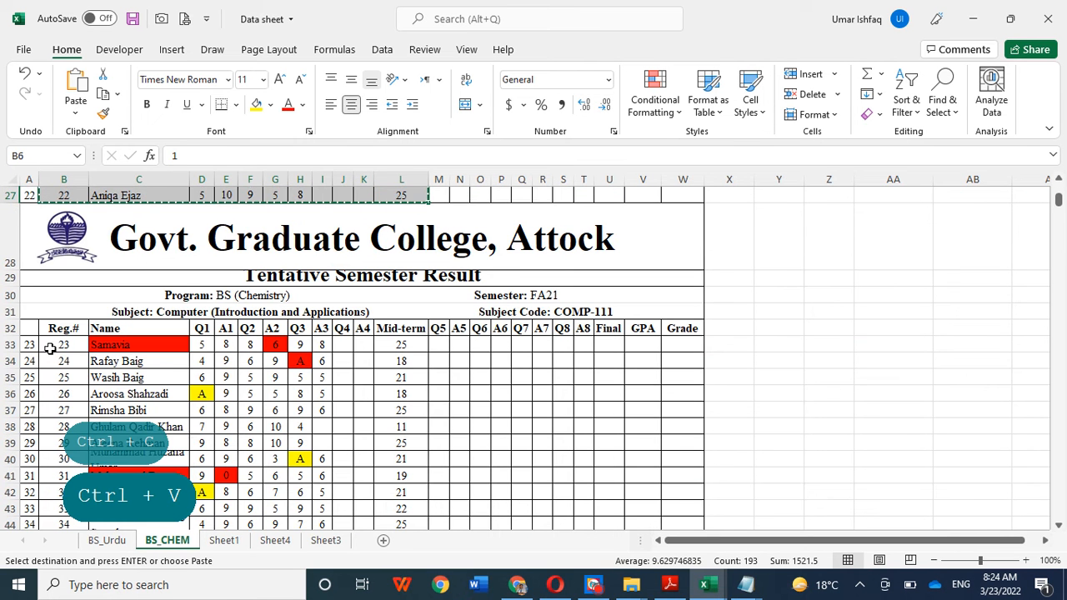
left_click_drag(52, 346, 381, 478)
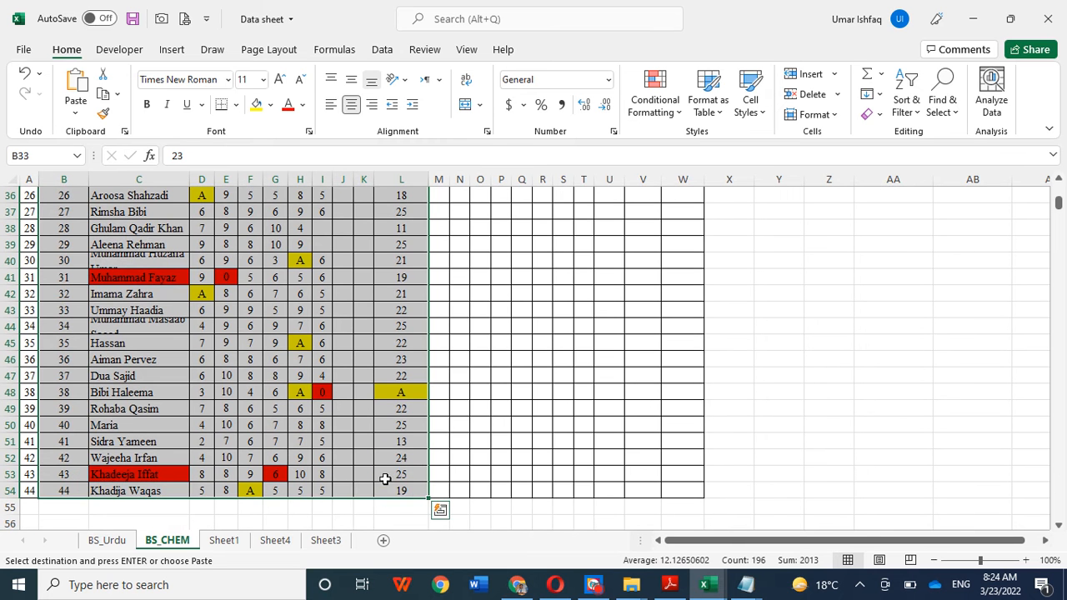
key("ctrl+c")
left_click(275, 540)
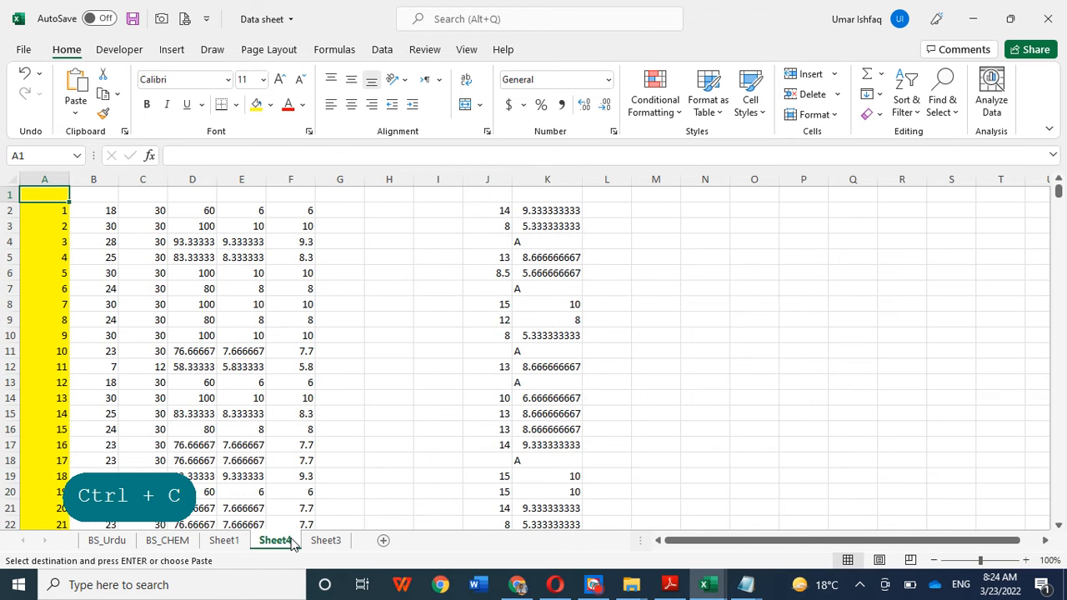
scroll(331, 511, "down", 4)
left_click(325, 540)
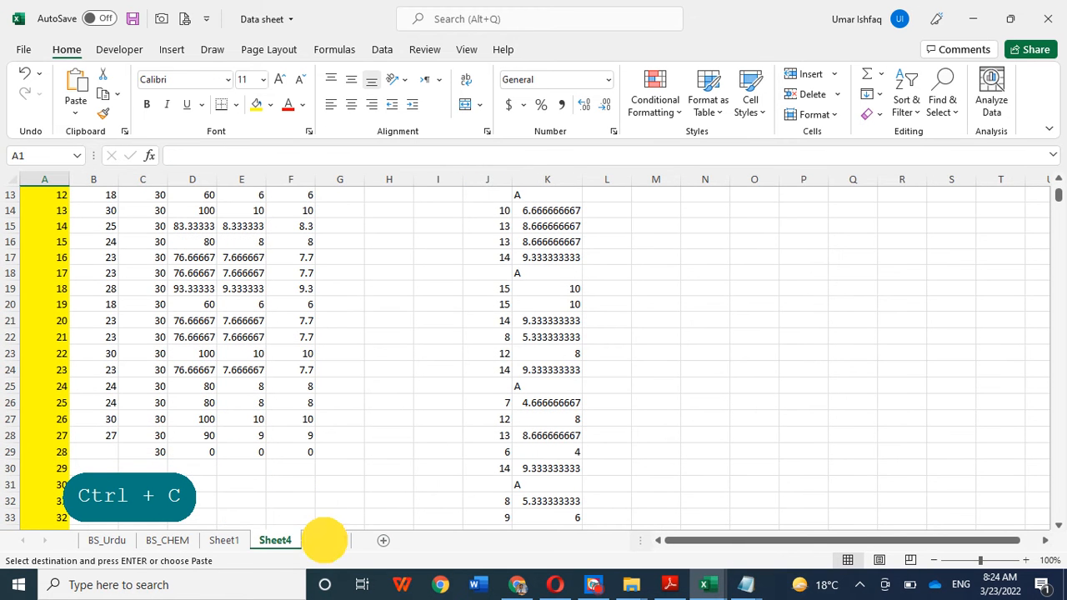
scroll(276, 497, "down", 8)
scroll(273, 499, "down", 1)
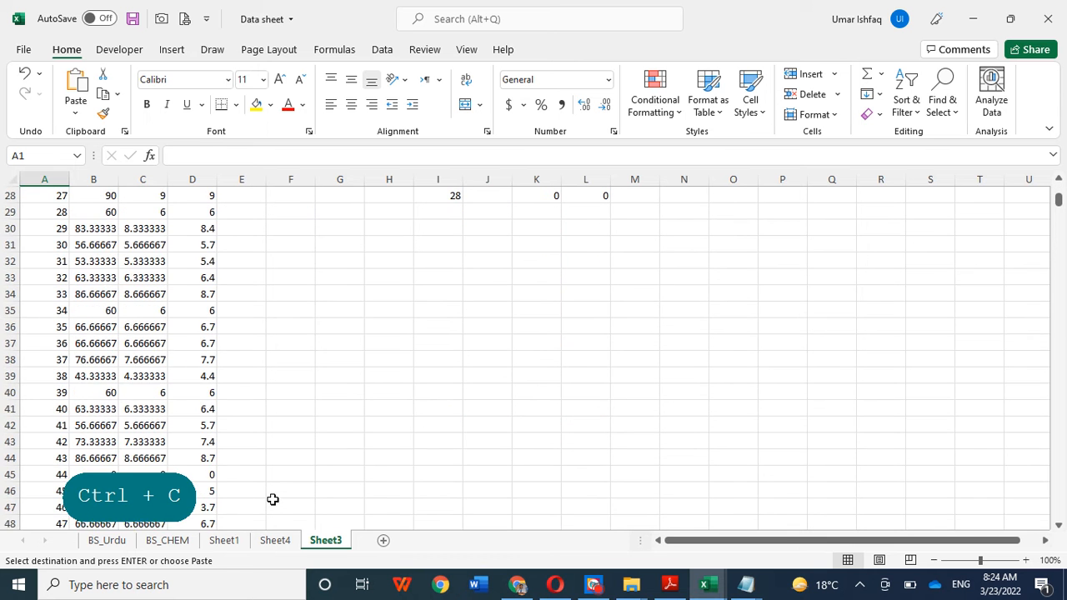
scroll(273, 499, "up", 9)
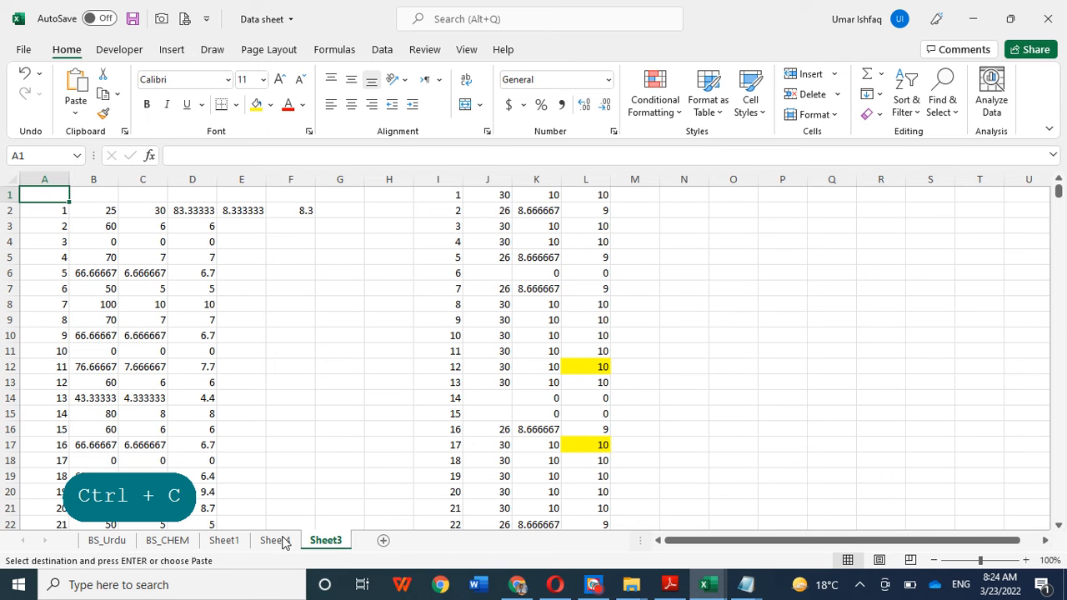
Step: Paste the copied second block of student records into Sheet1 at A23, directly below the first block
left_click(230, 541)
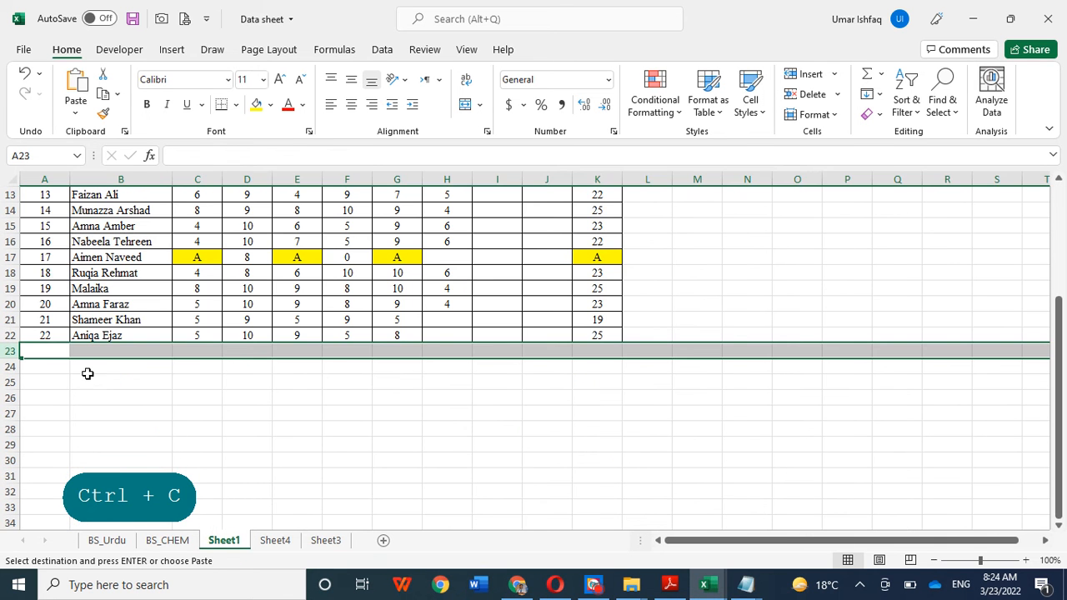
left_click(88, 400)
left_click(42, 354)
key("ctrl+v")
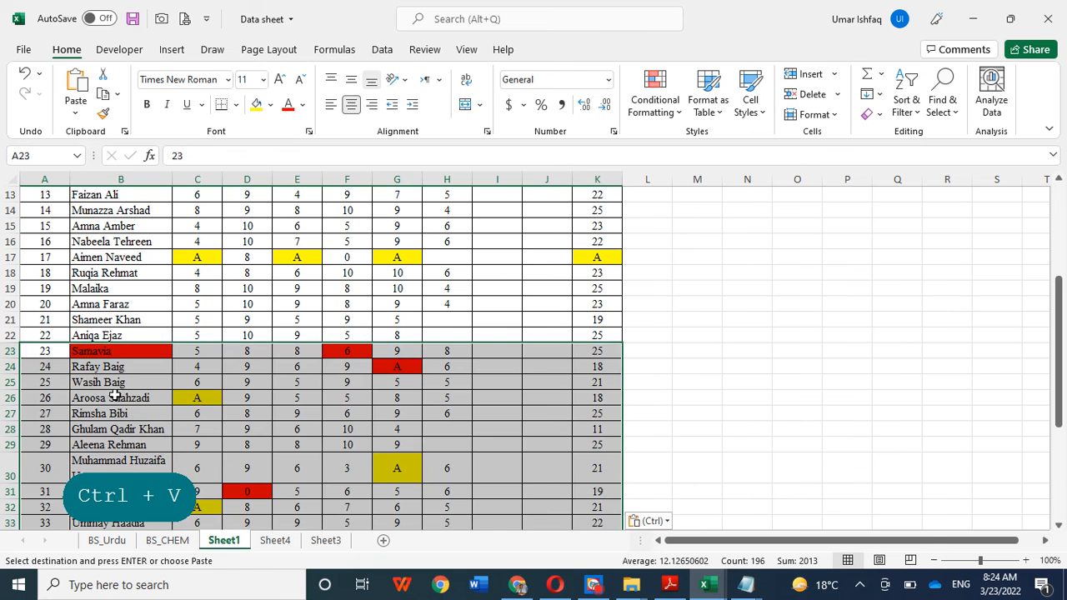
scroll(167, 458, "down", 4)
scroll(170, 464, "down", 5)
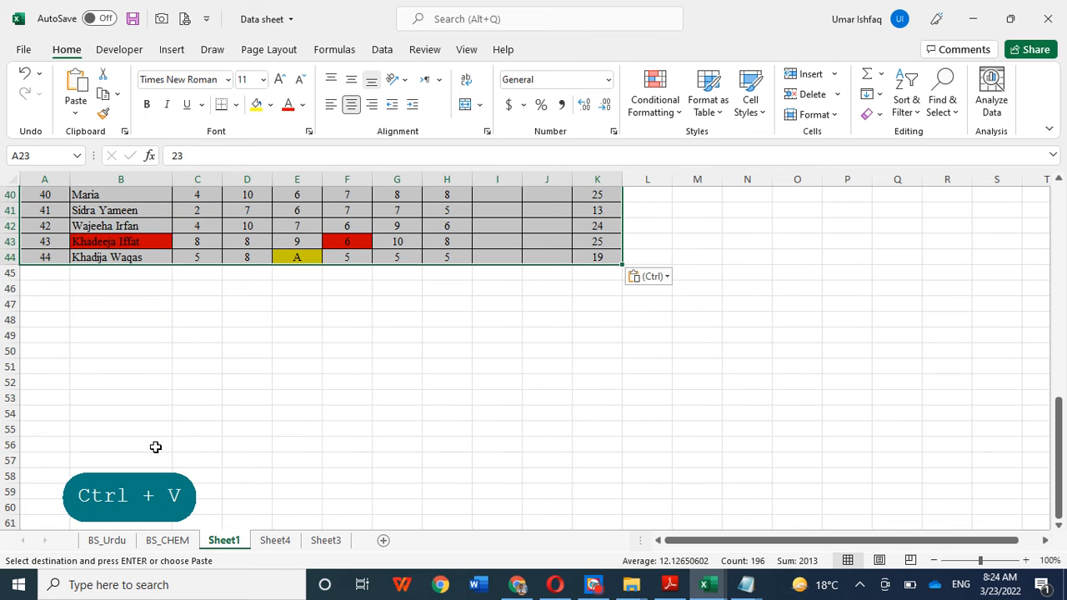
left_click(43, 274)
scroll(283, 408, "up", 5)
scroll(327, 424, "up", 8)
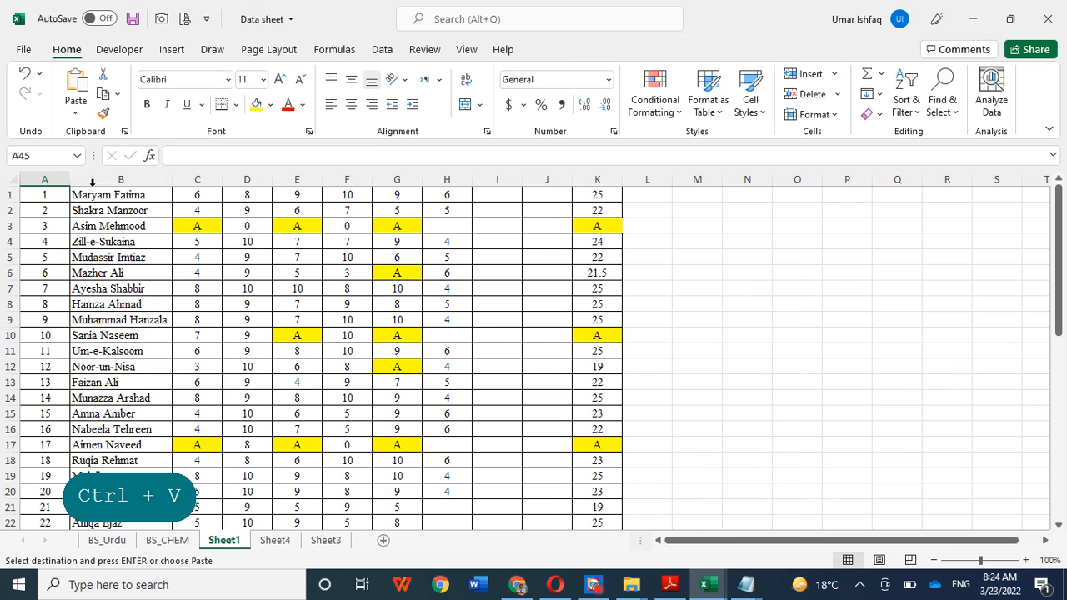
Step: Try to insert a blank cell at A1 with the cells shifted down, and undo the insertion
right_click(43, 199)
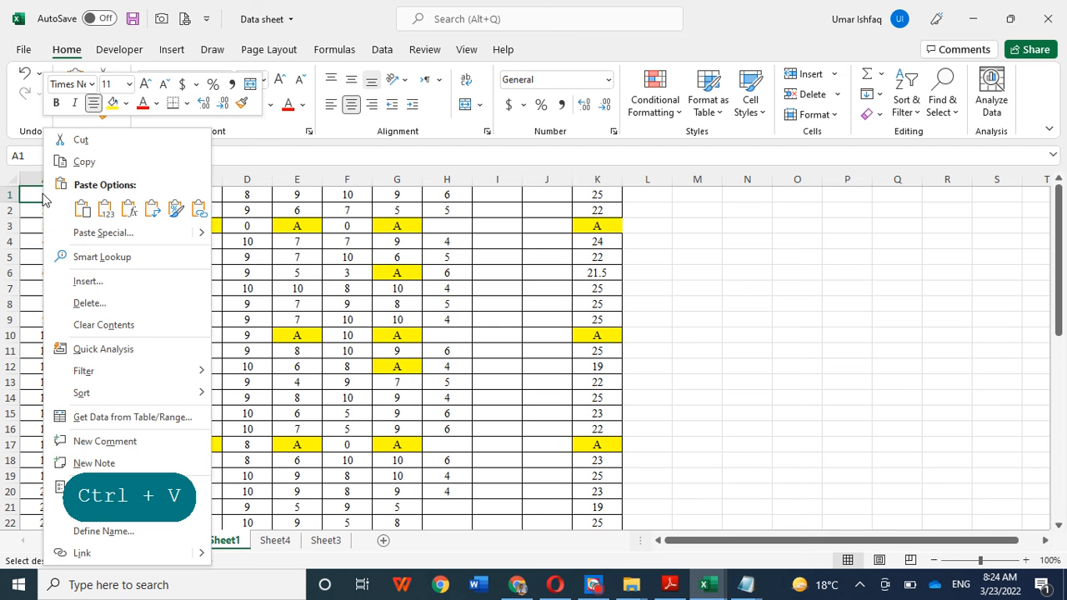
left_click(93, 282)
left_click(94, 299)
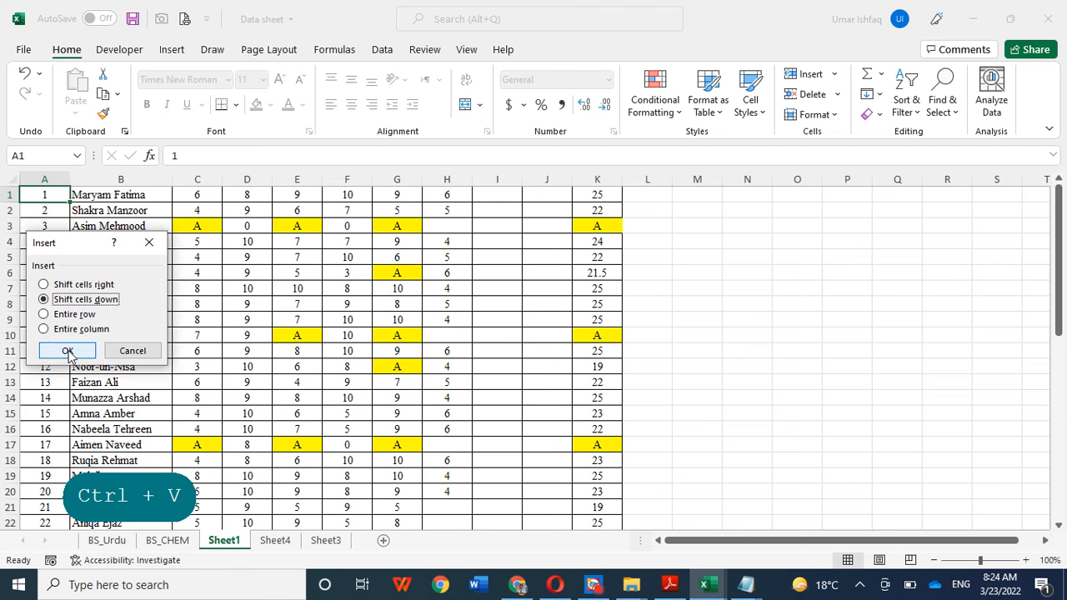
left_click(62, 350)
left_click(668, 341)
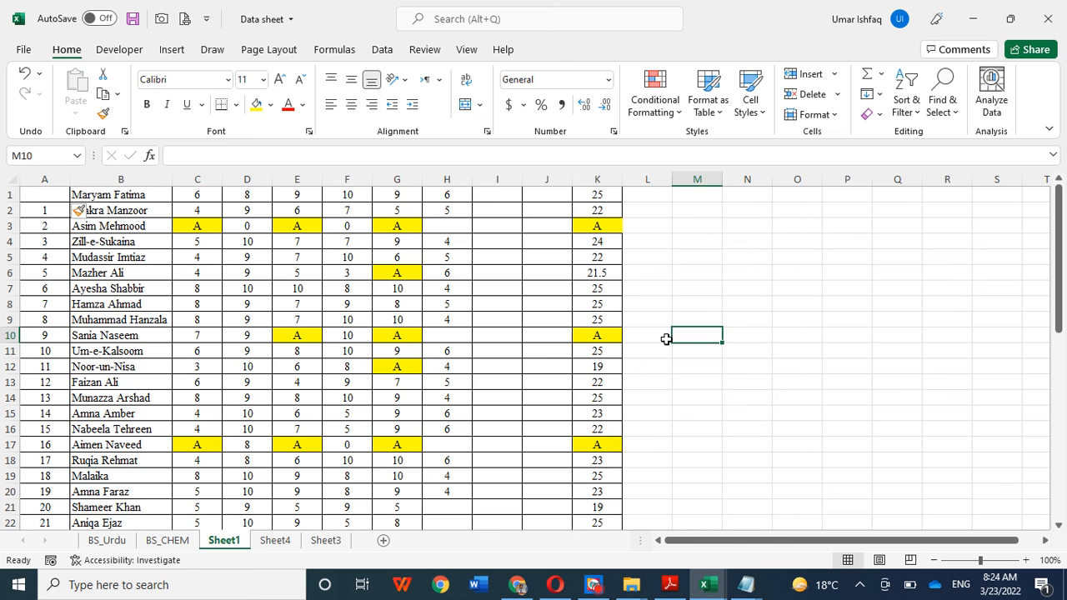
key("ctrl+z")
right_click(52, 198)
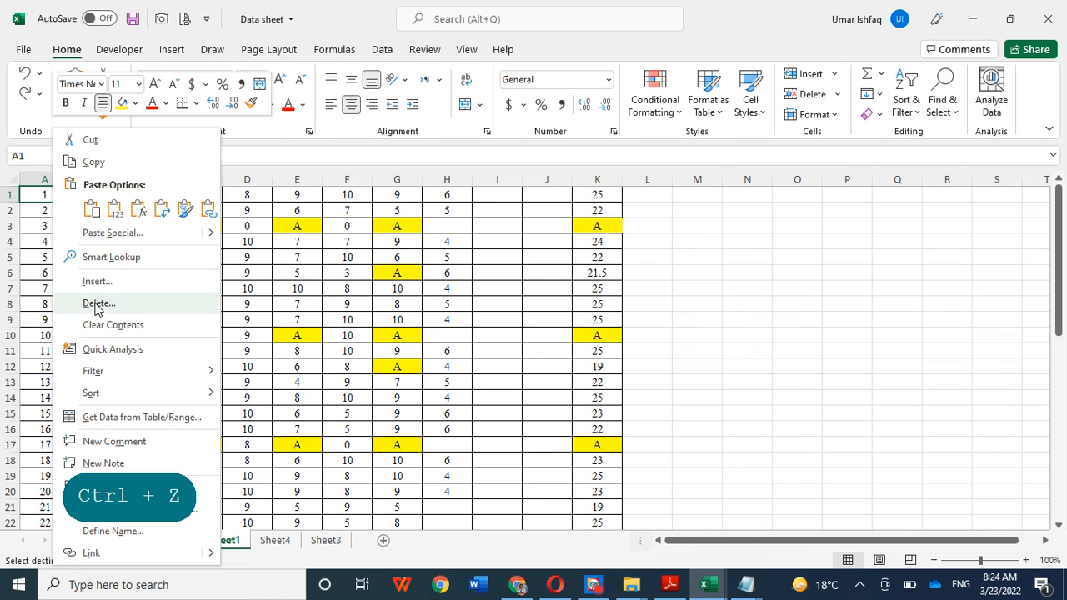
left_click(699, 291)
Step: Insert an empty row above the first student record in Sheet1
right_click(8, 198)
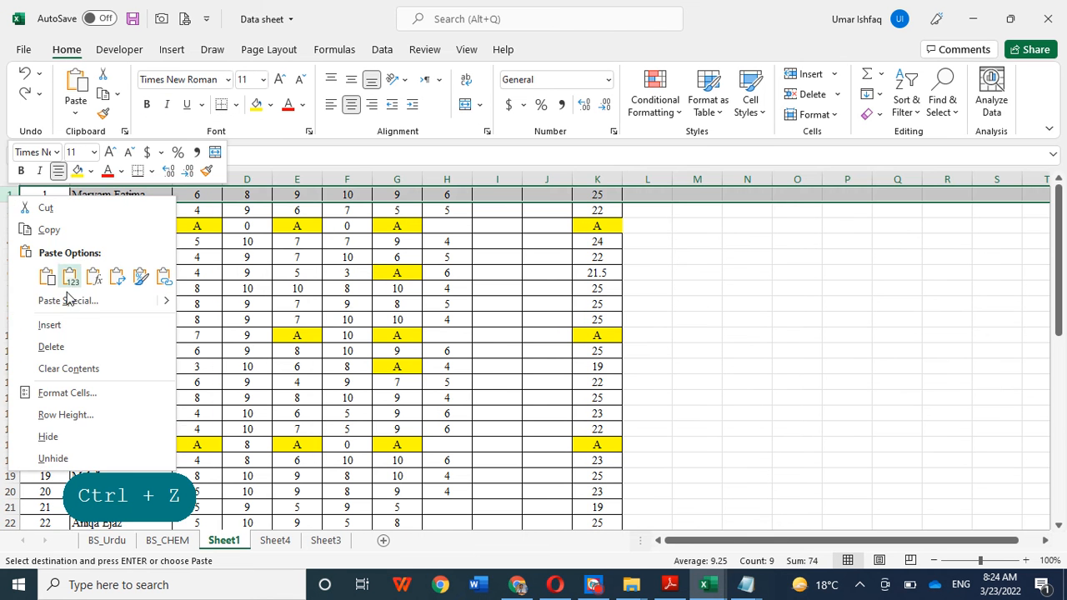
left_click(73, 325)
left_click(733, 266)
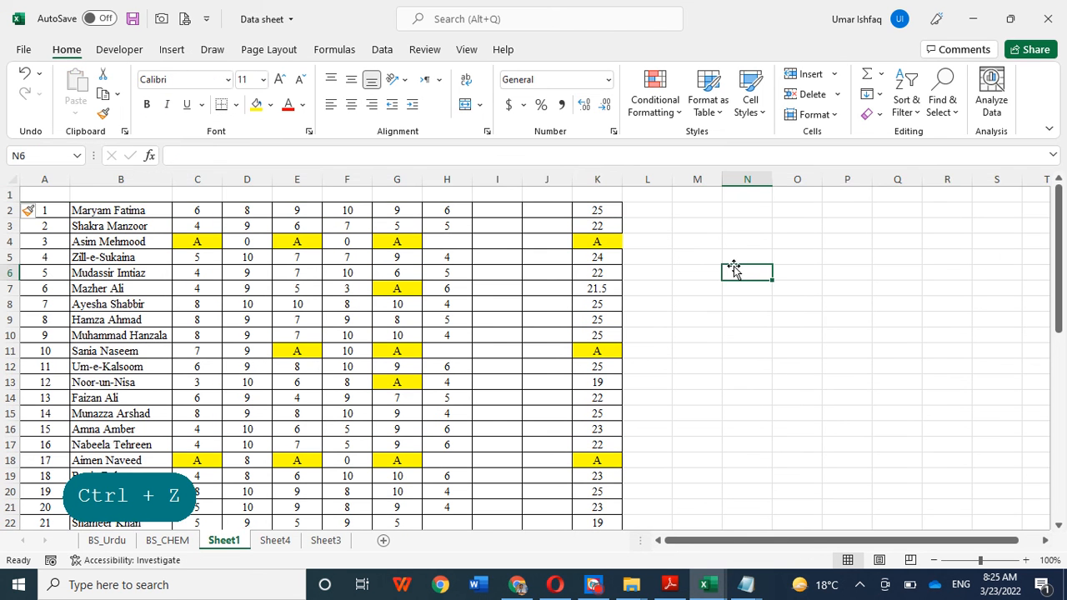
left_click(773, 356)
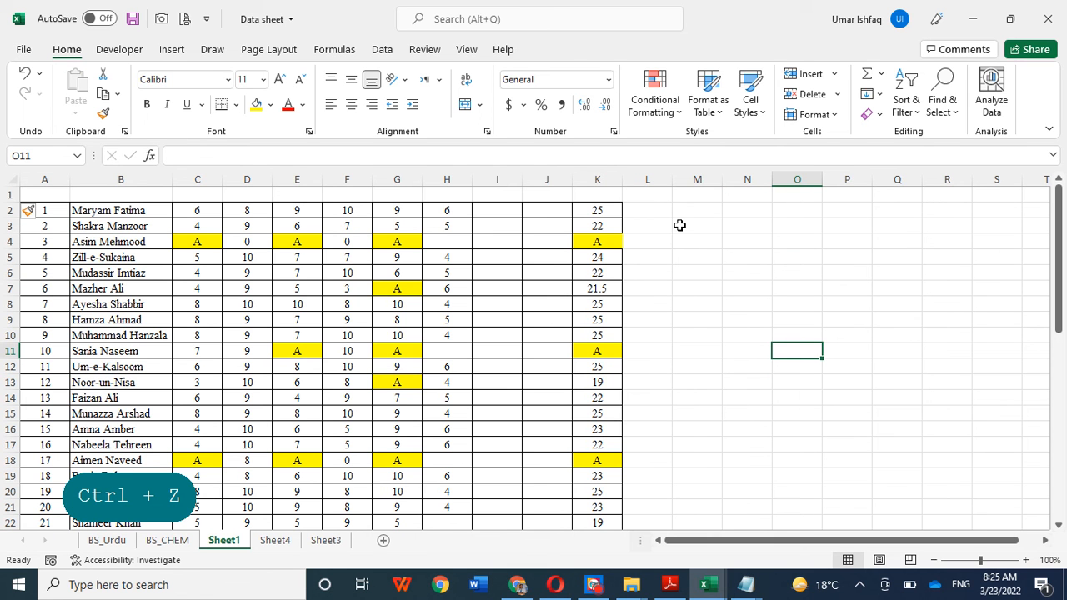
Step: Total the first student's marks in L2 with the formula =C2+D2+E2+F2+G2+H2+K2
left_click(596, 214)
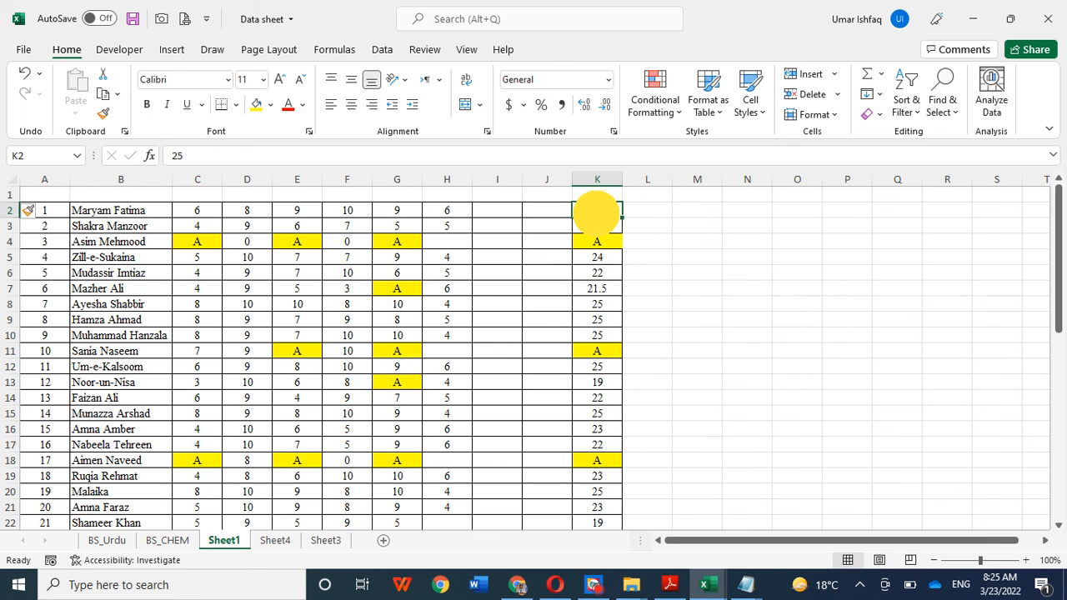
left_click(651, 212)
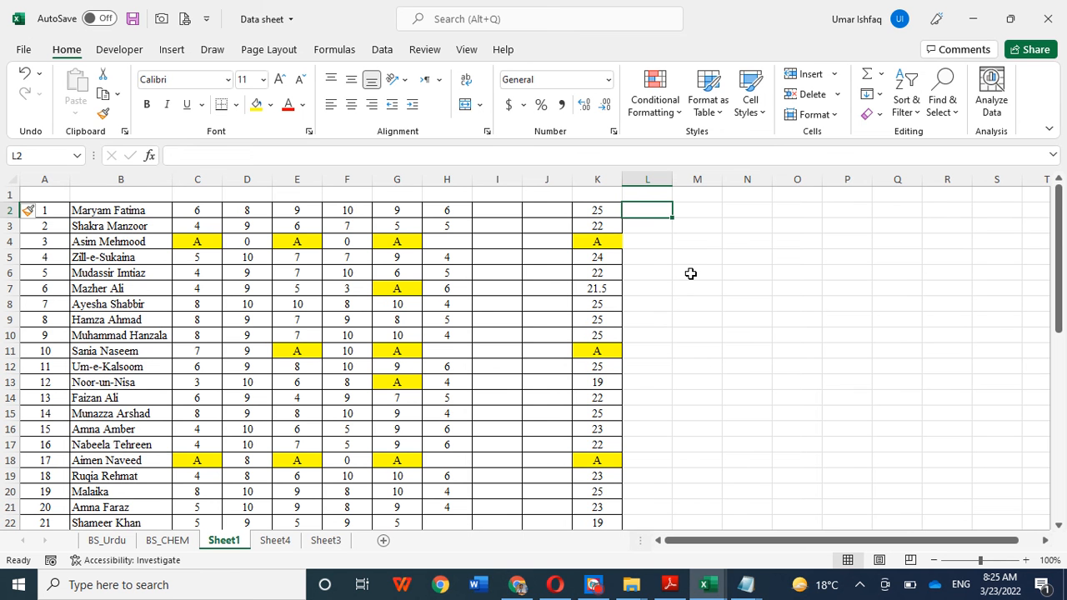
type("=")
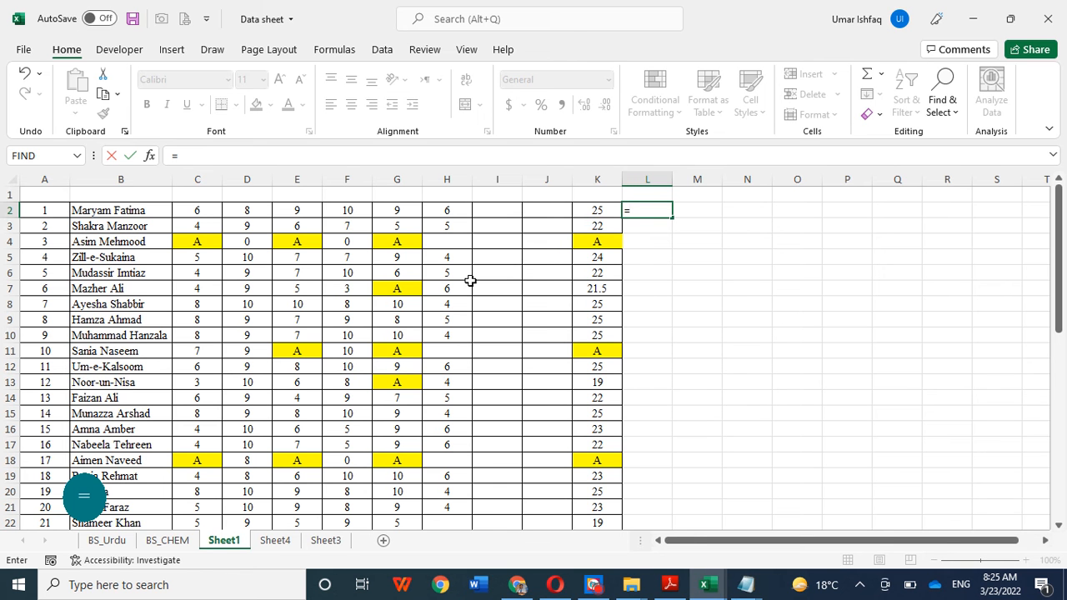
left_click(197, 212)
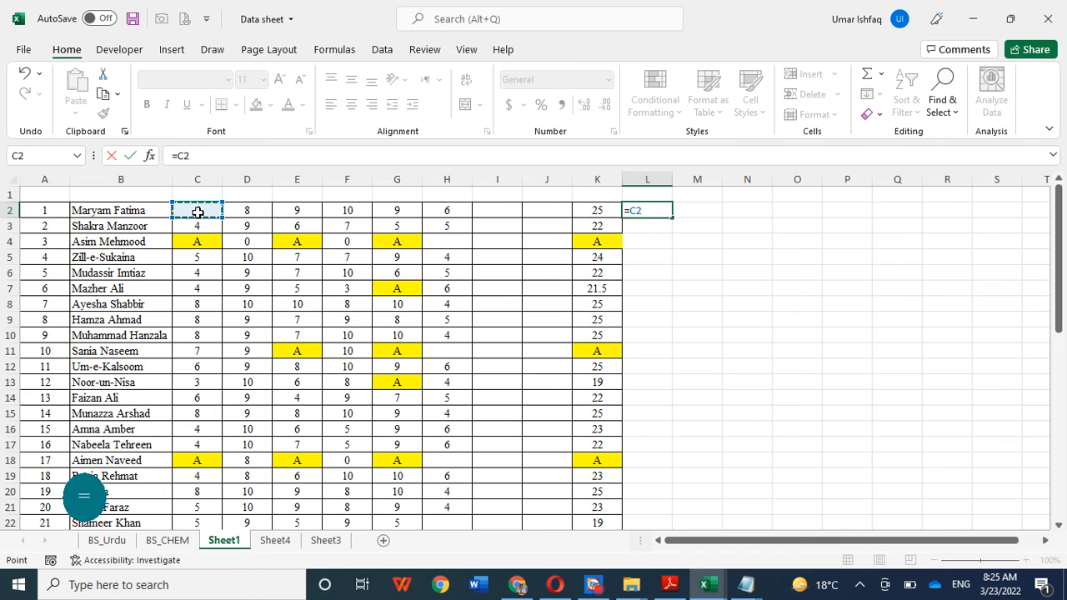
type("+")
left_click(249, 215)
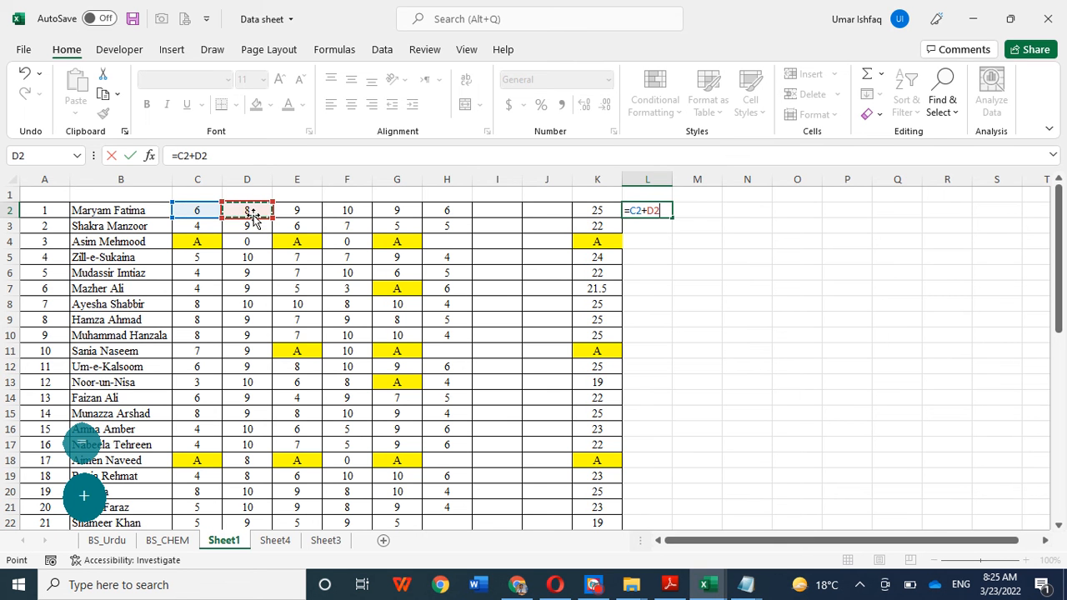
type("+")
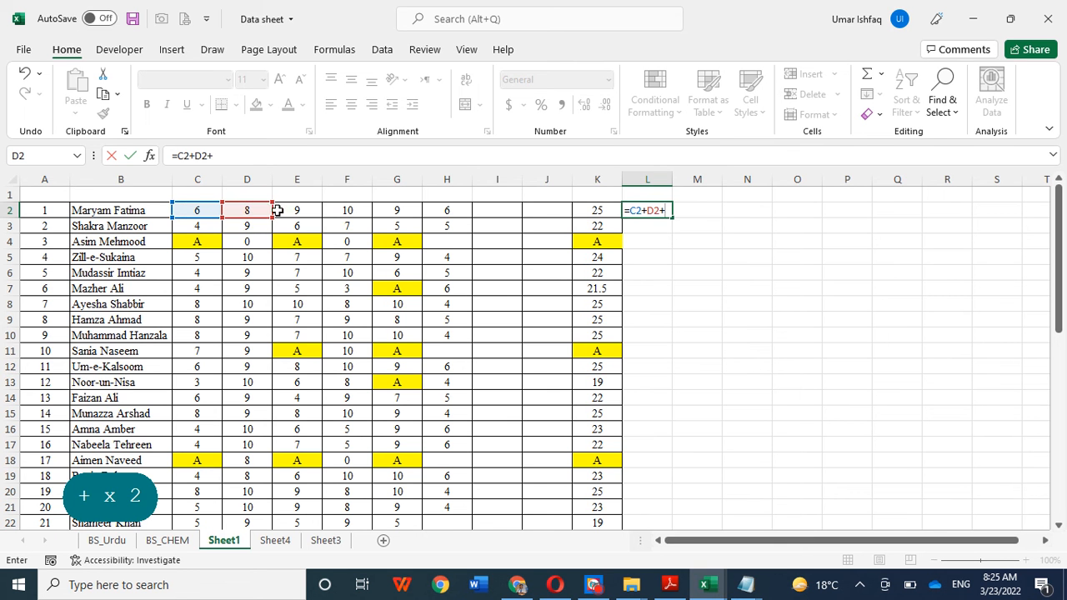
left_click(298, 211)
type("+")
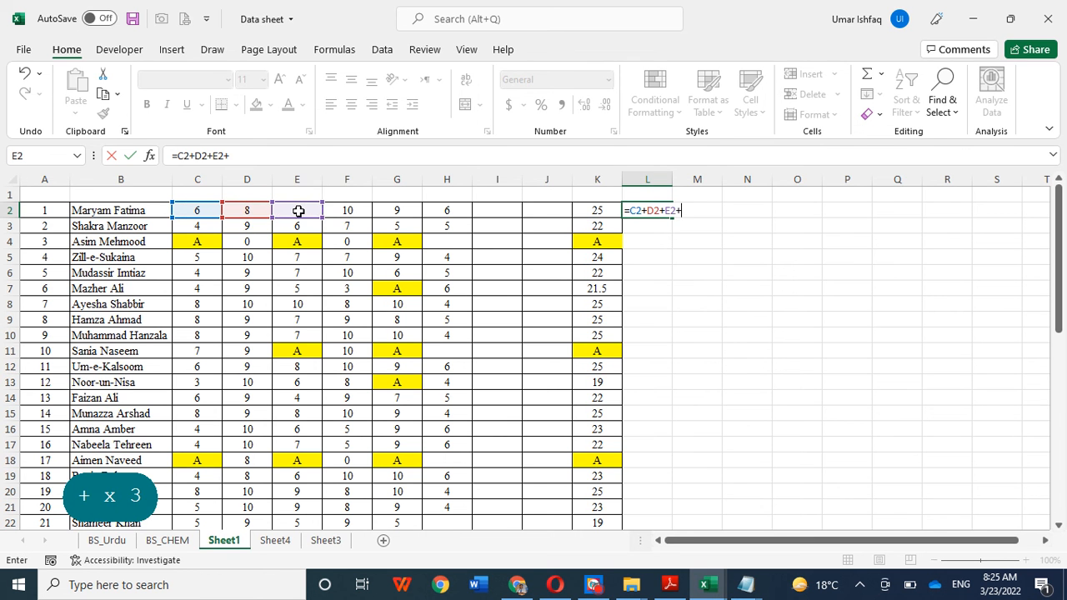
left_click(349, 211)
type("+")
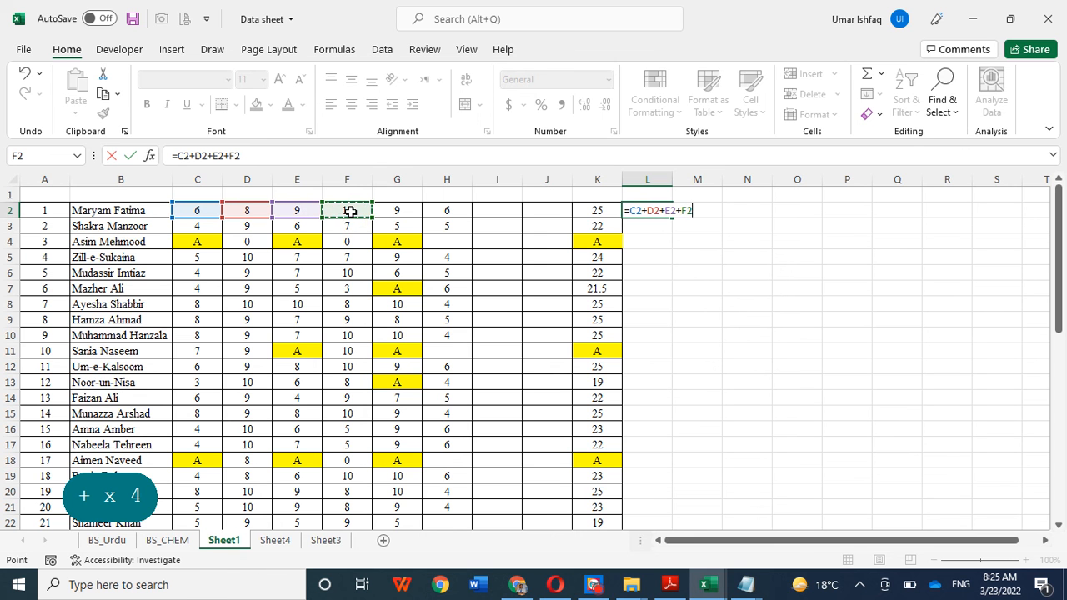
left_click(409, 212)
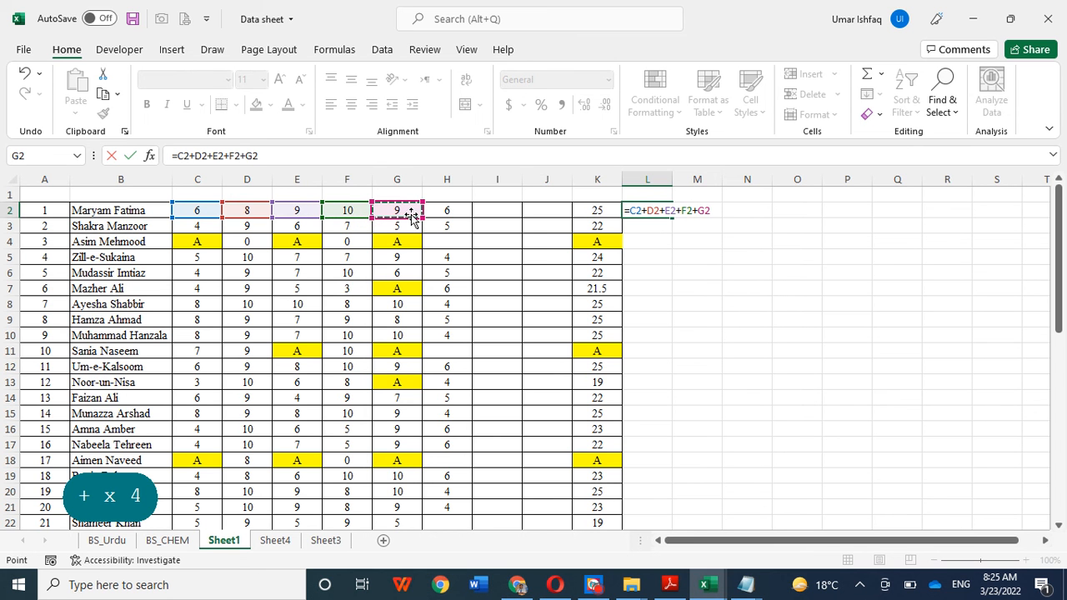
type("+")
left_click(448, 211)
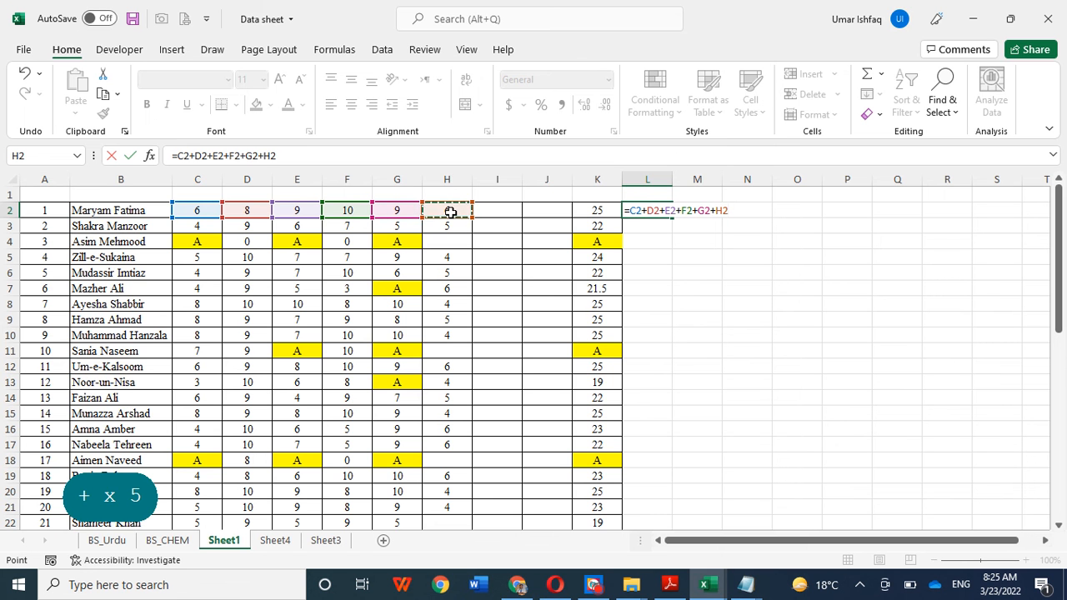
type("+")
left_click(587, 213)
key("Return")
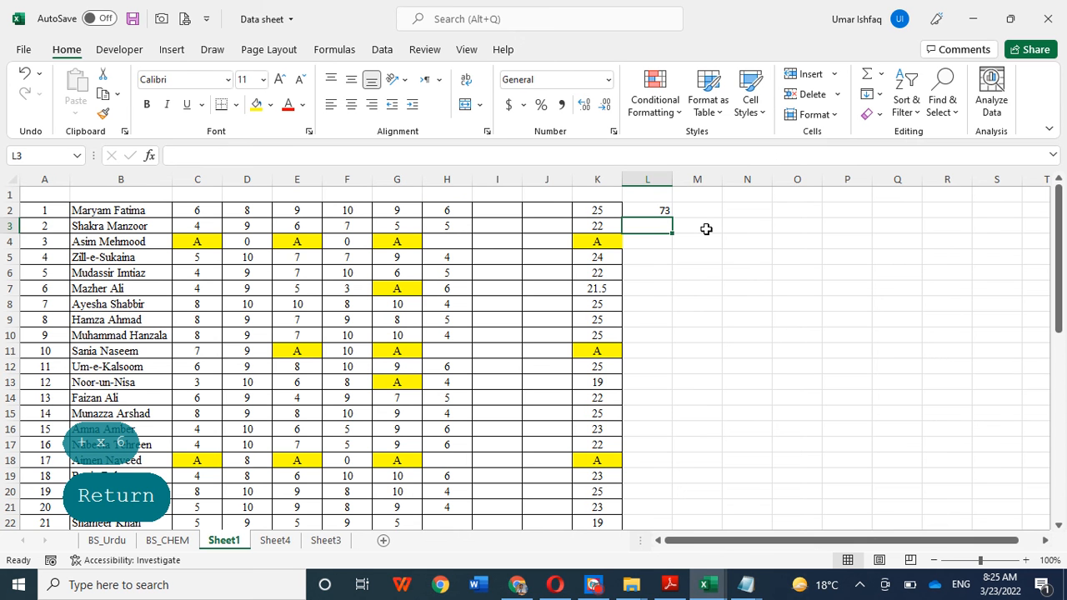
left_click(661, 212)
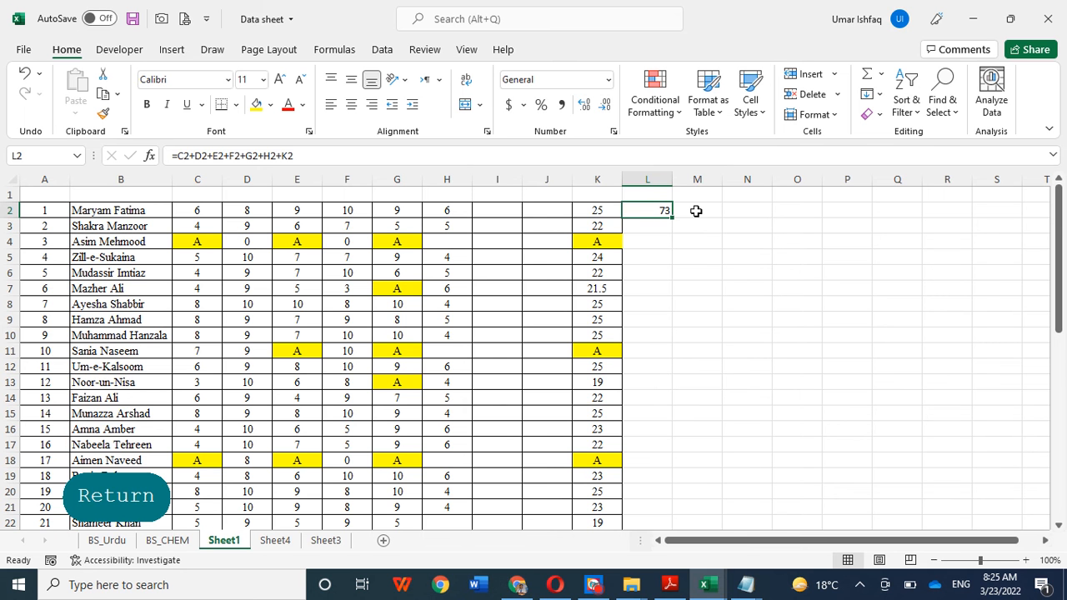
left_click(695, 211)
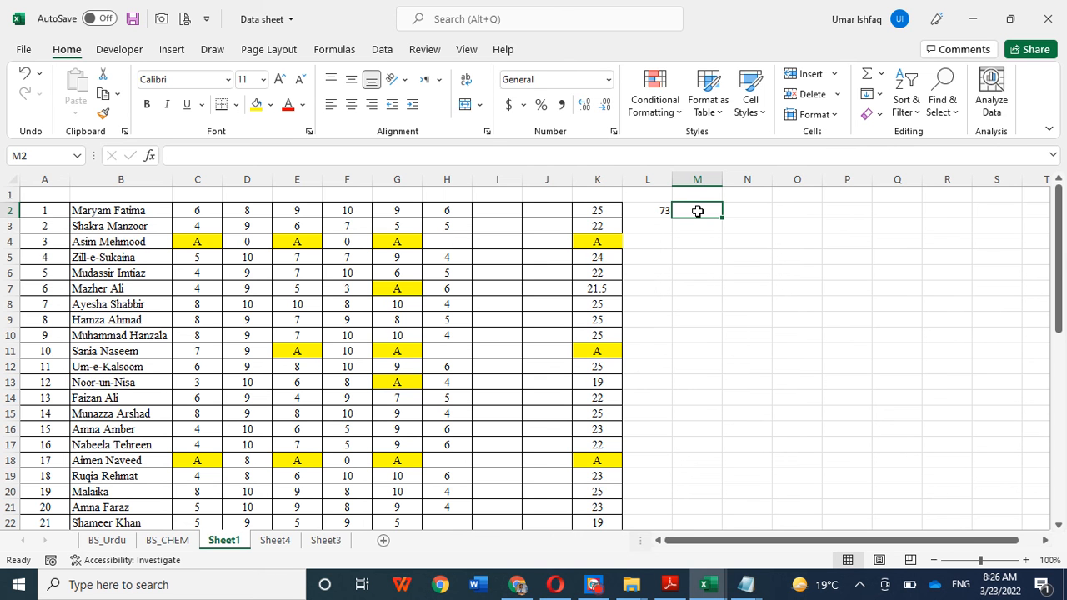
left_click(588, 586)
left_click(590, 587)
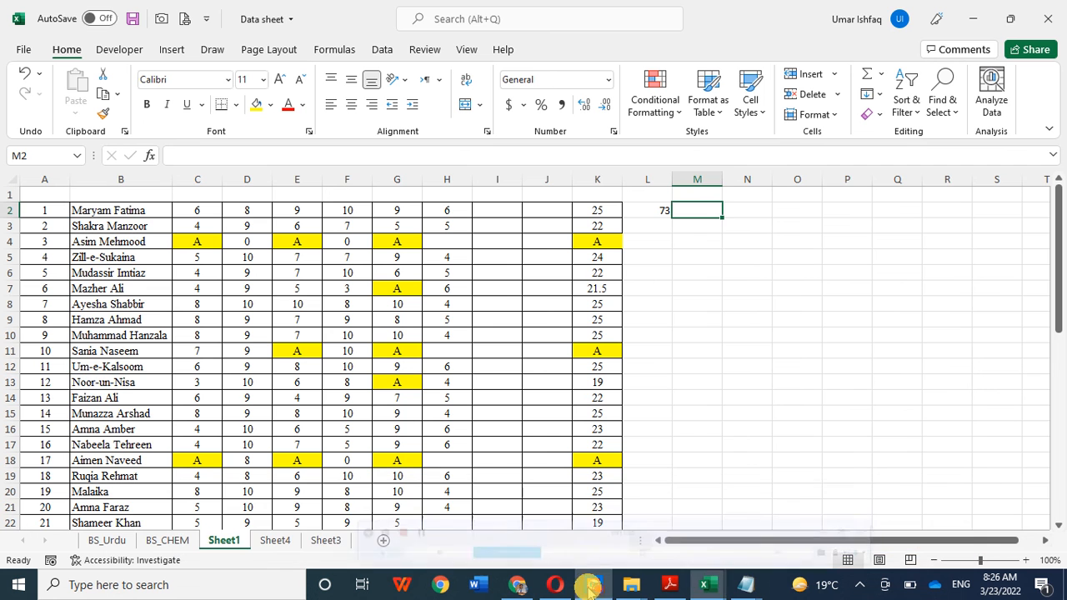
left_click(590, 586)
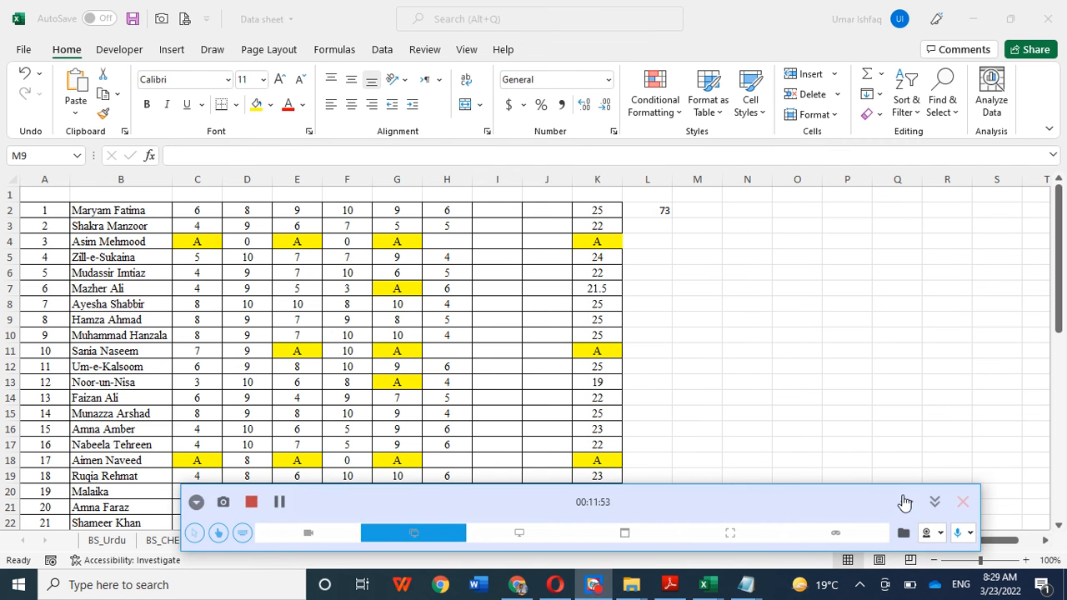
left_click(907, 503)
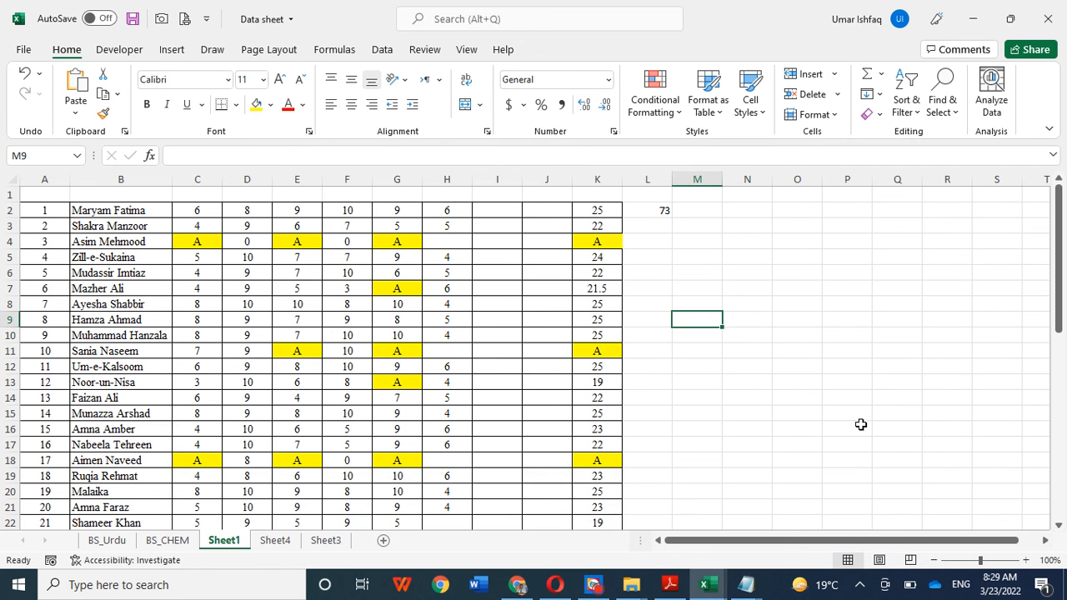
Step: Enter the column header Remarks in M1 and select the cell below it
left_click(691, 210)
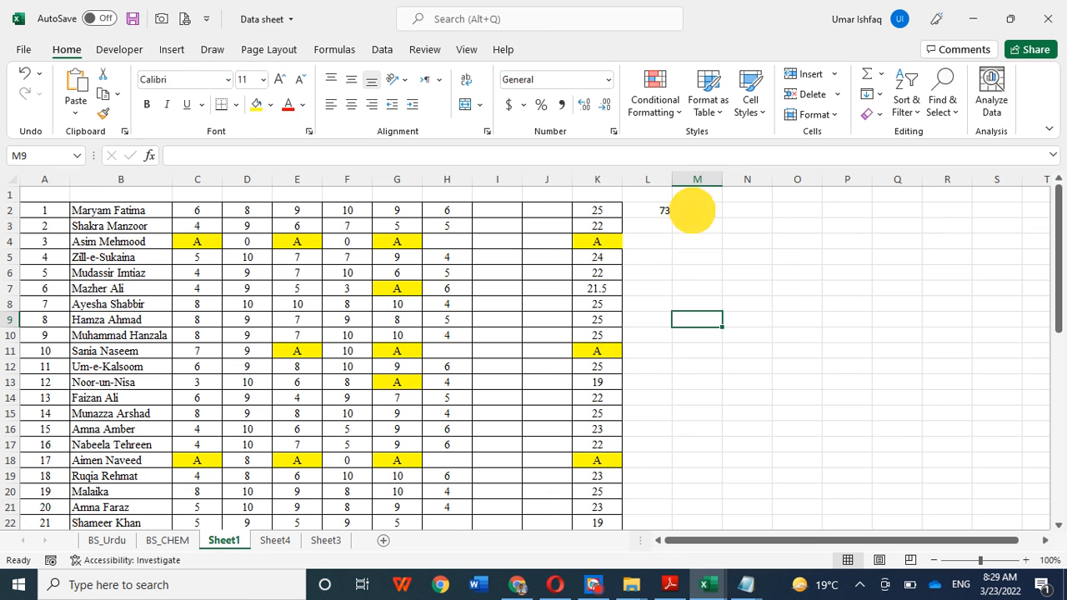
left_click(692, 198)
key("Caps_Lock")
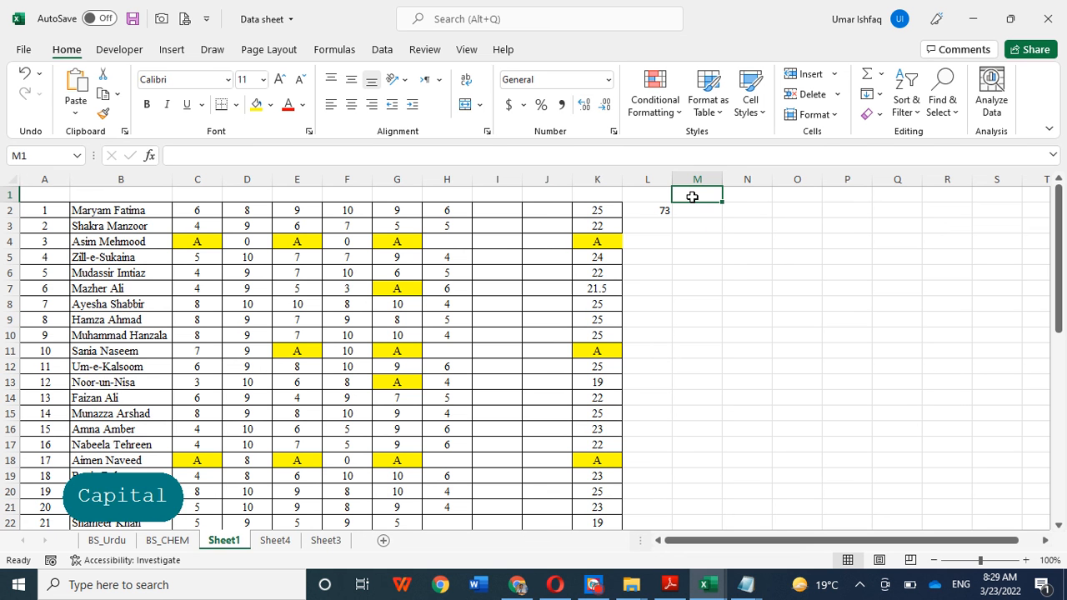
type("R")
key("Caps_Lock")
type("esu")
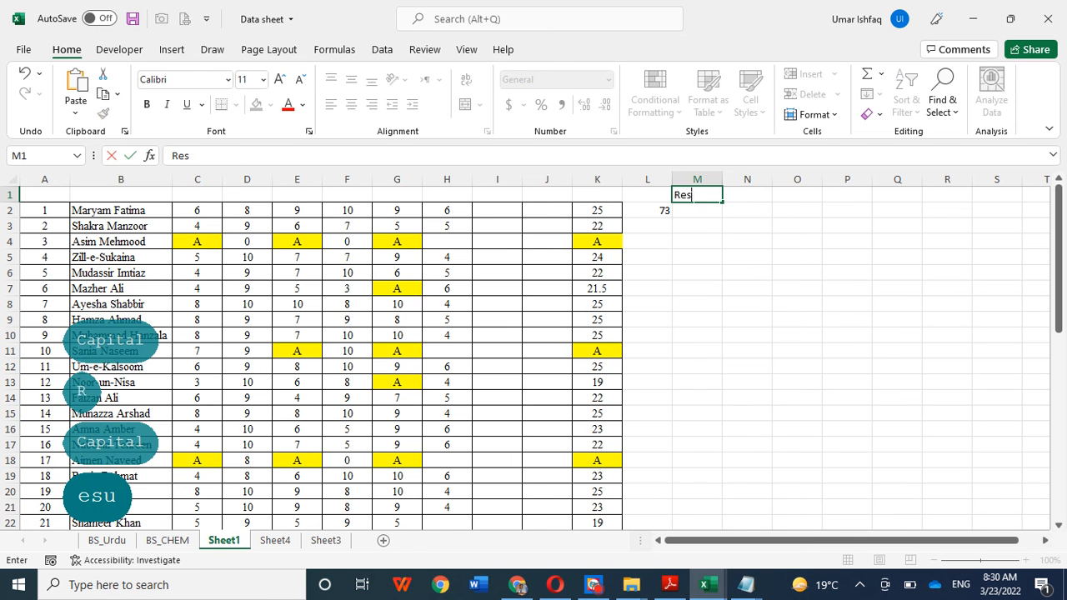
key("BackSpace")
key("BackSpace")
type("marks")
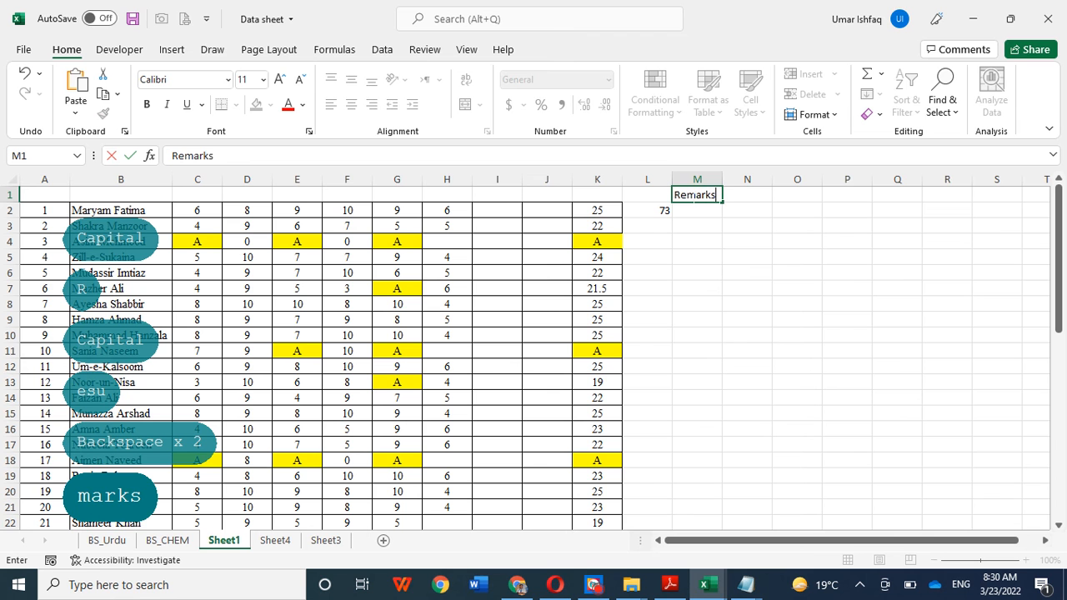
left_click(697, 241)
left_click(695, 210)
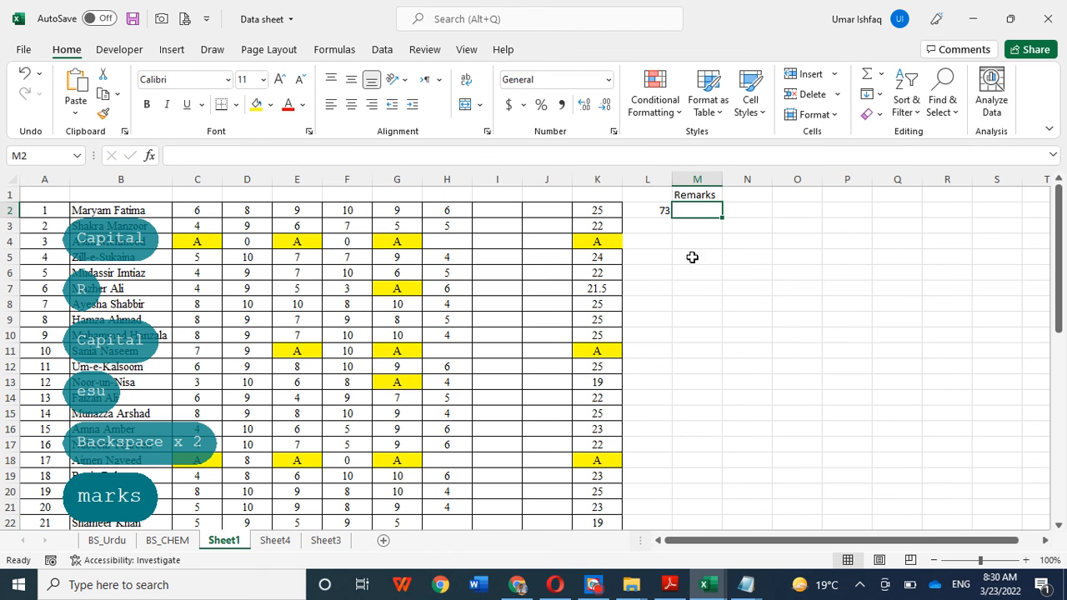
Step: Copy the total formula from L2 down to L45 for all students and center the totals
left_click(643, 214)
left_click_drag(672, 218, 659, 467)
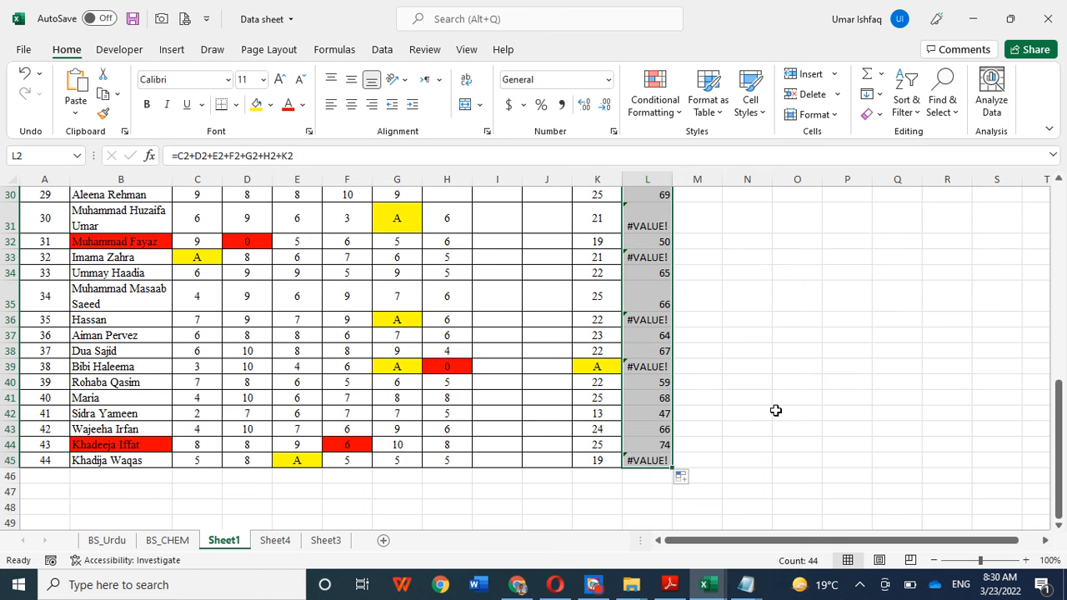
scroll(775, 410, "up", 4)
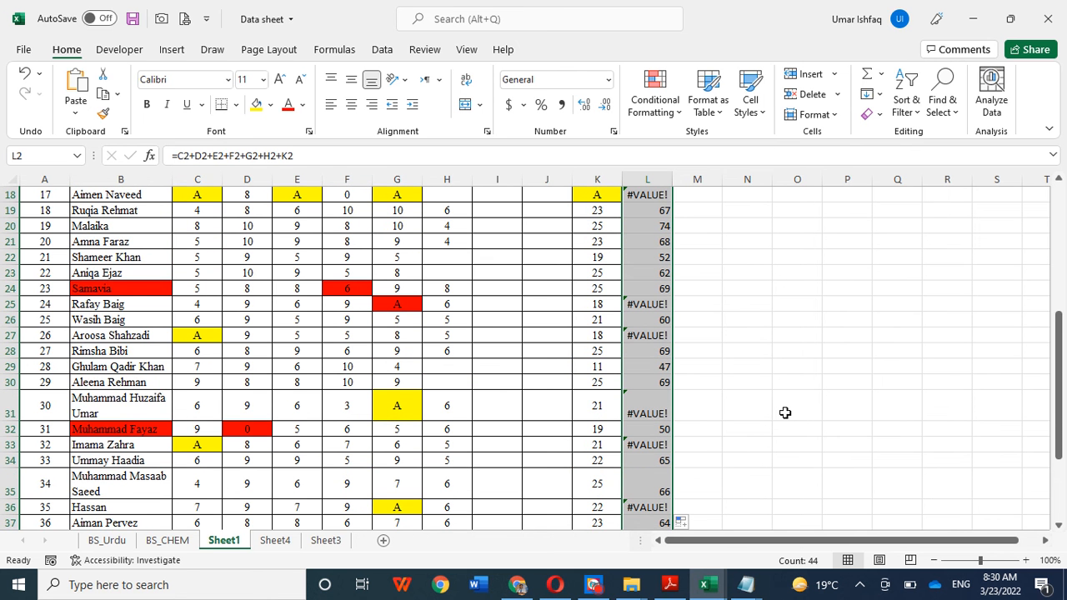
scroll(783, 411, "up", 1)
scroll(784, 413, "up", 1)
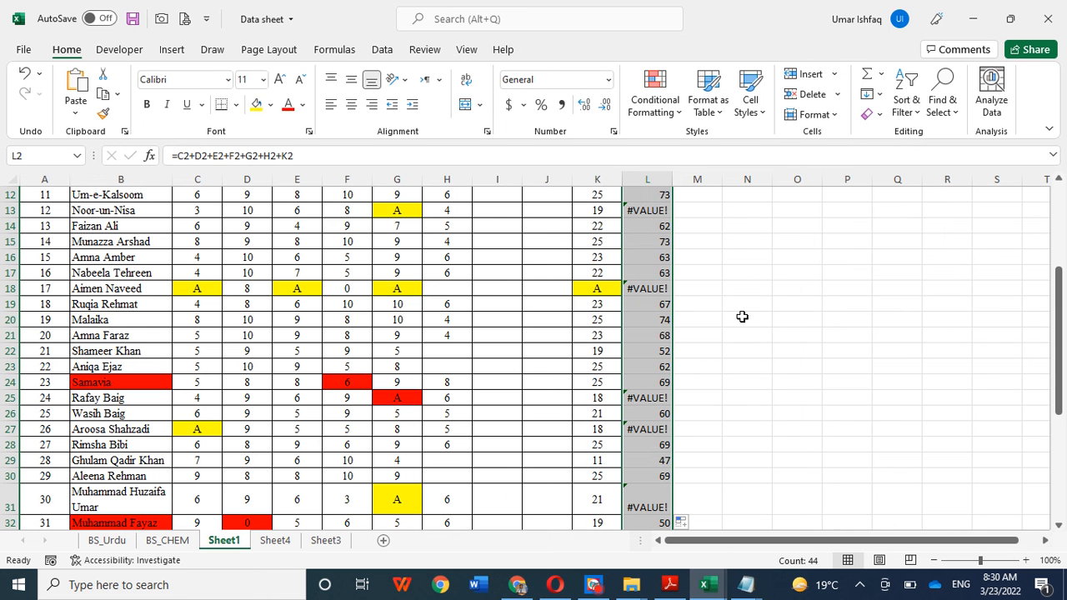
scroll(742, 317, "up", 2)
scroll(742, 316, "up", 2)
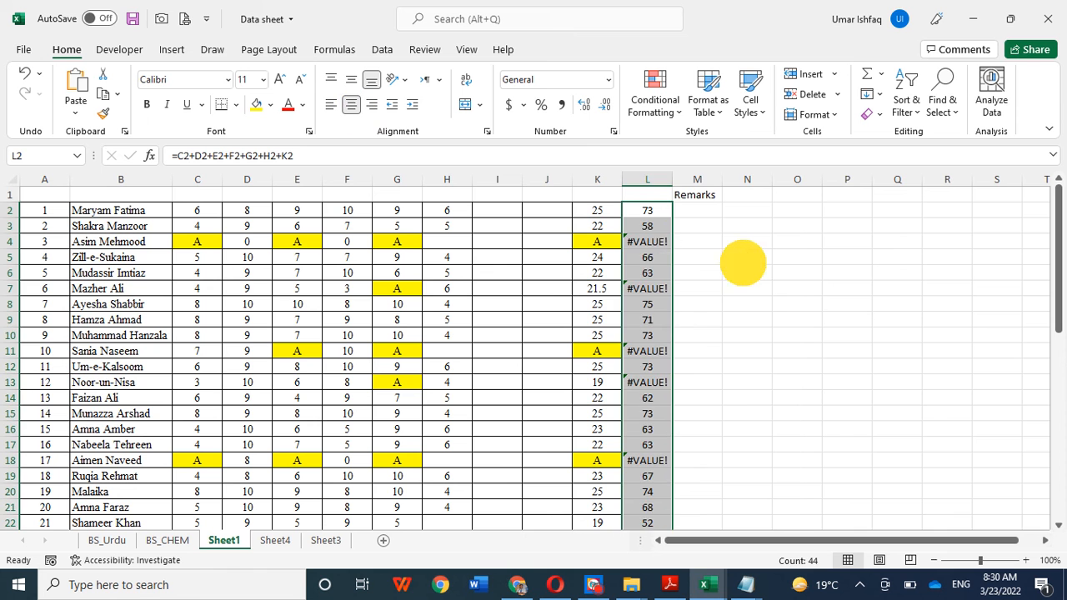
left_click(743, 260)
Step: Enter the formula =if(L2>=60, "Pass", "Fail") in M2 as the first student's remark
left_click(697, 211)
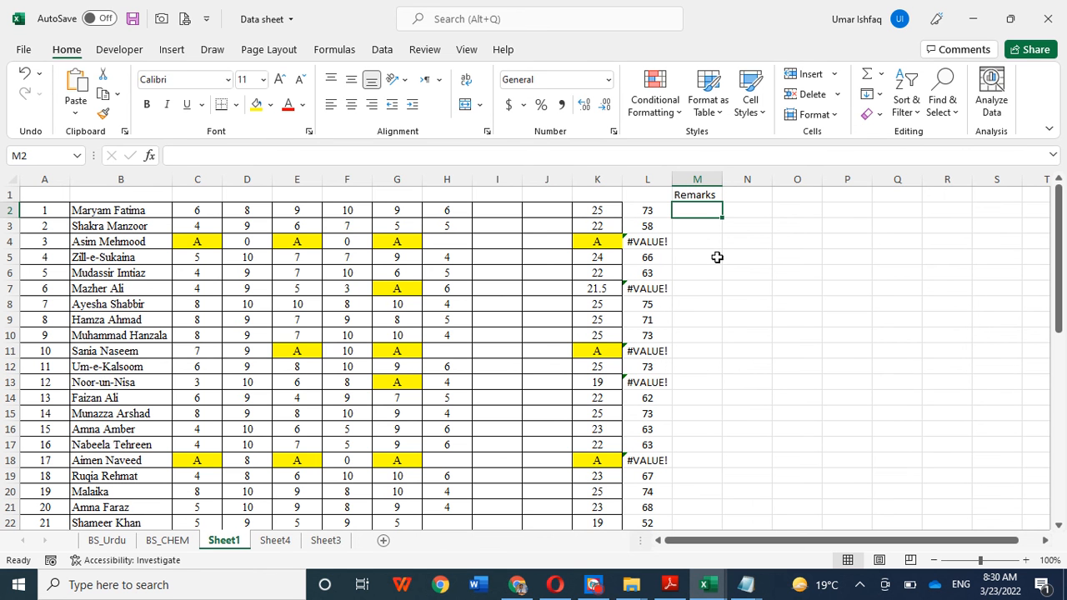
type("=")
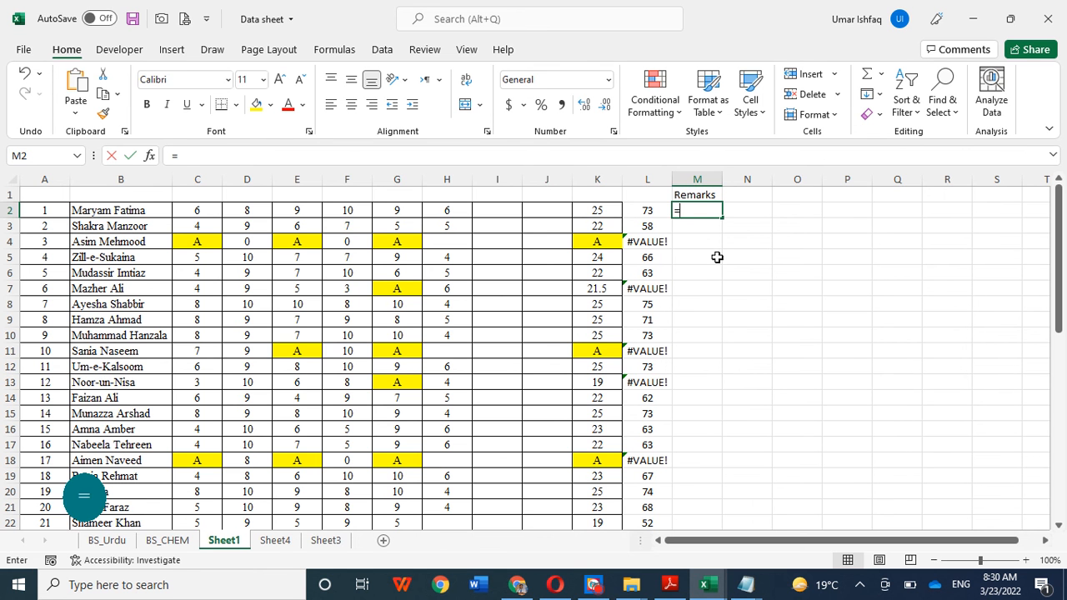
type("if(")
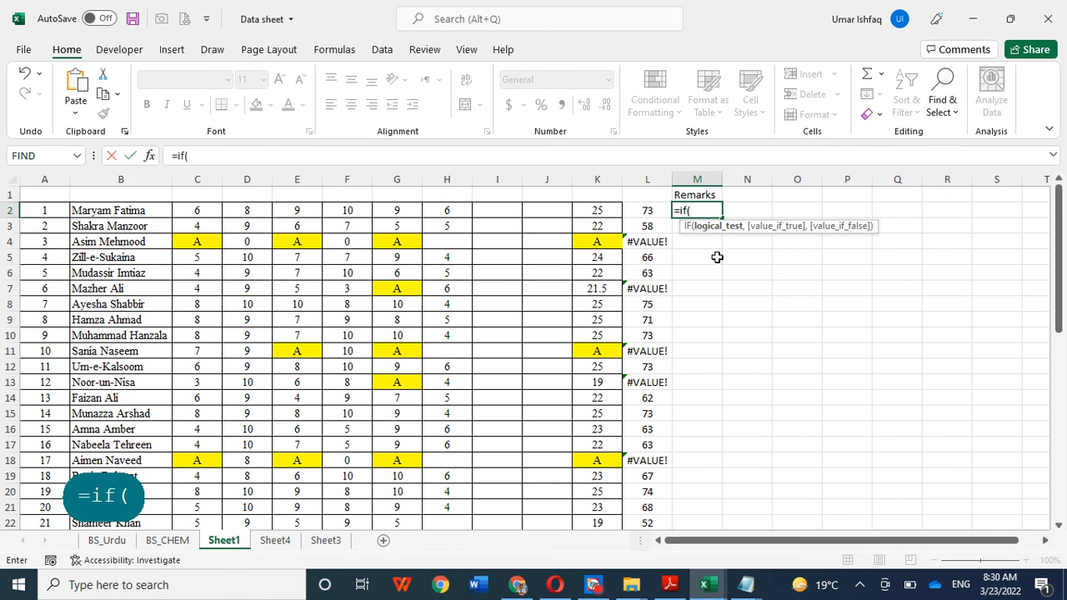
left_click(653, 214)
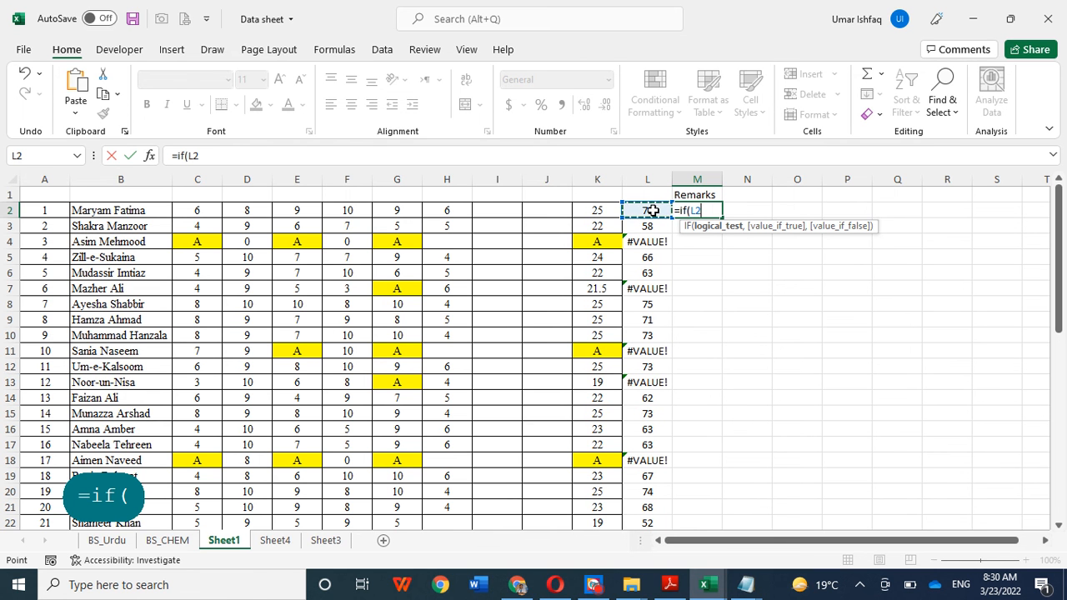
type(">=")
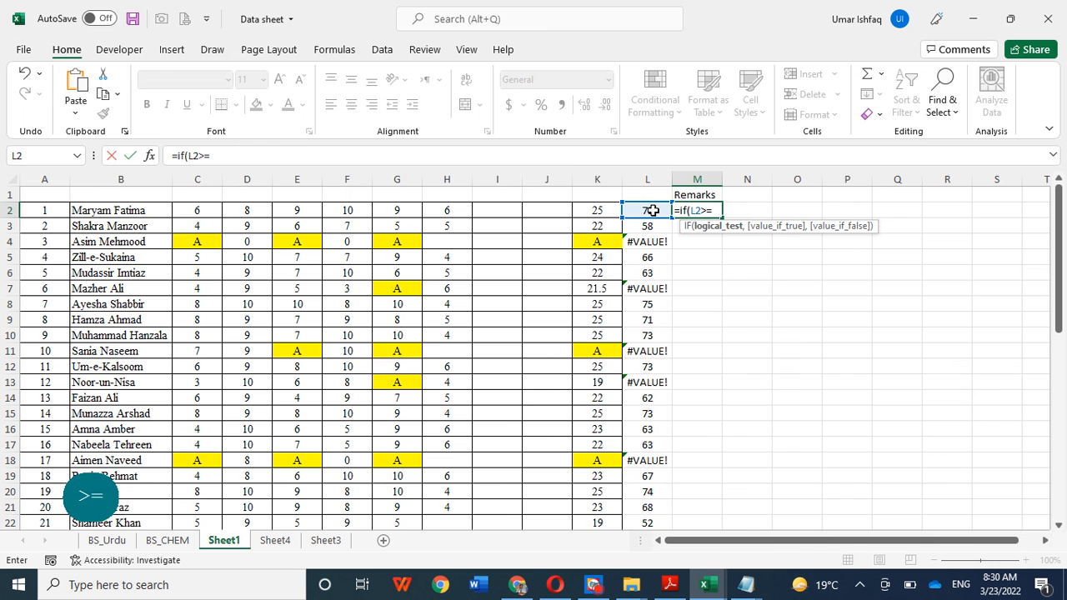
type("60")
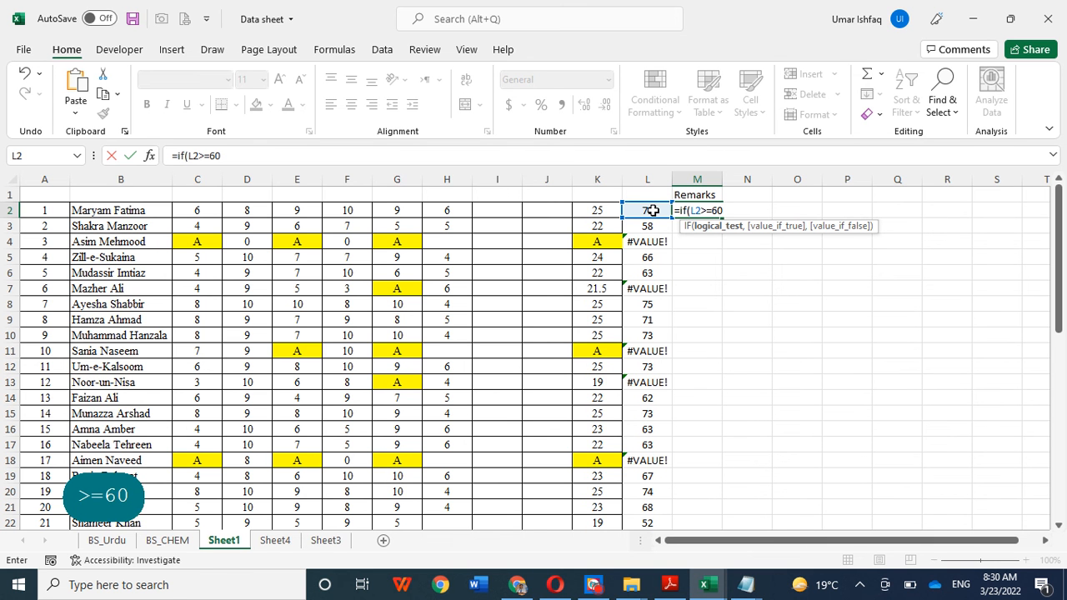
type(", \"")
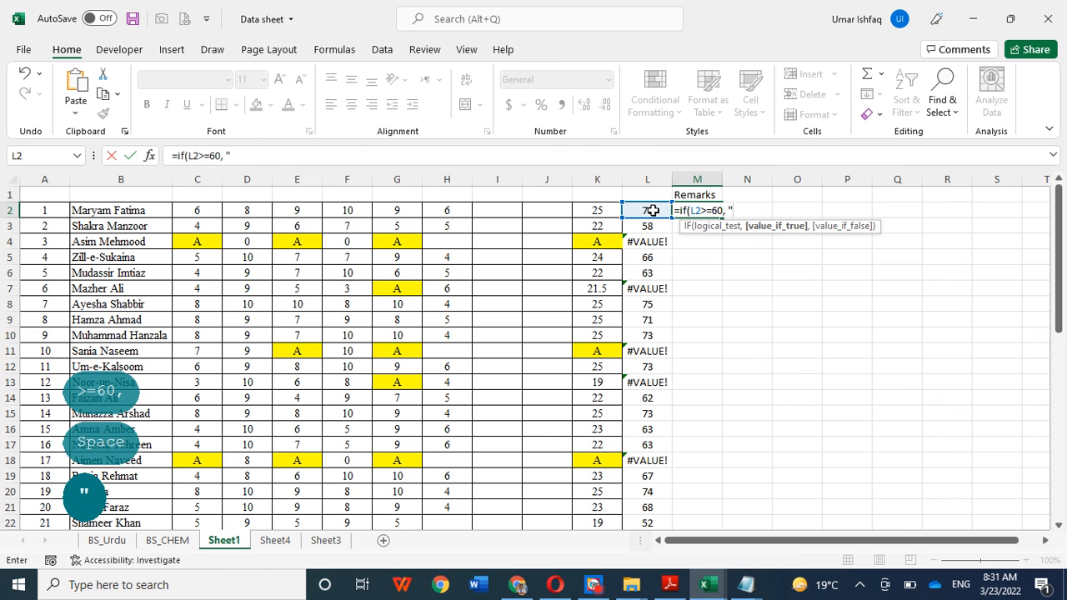
key("Caps_Lock")
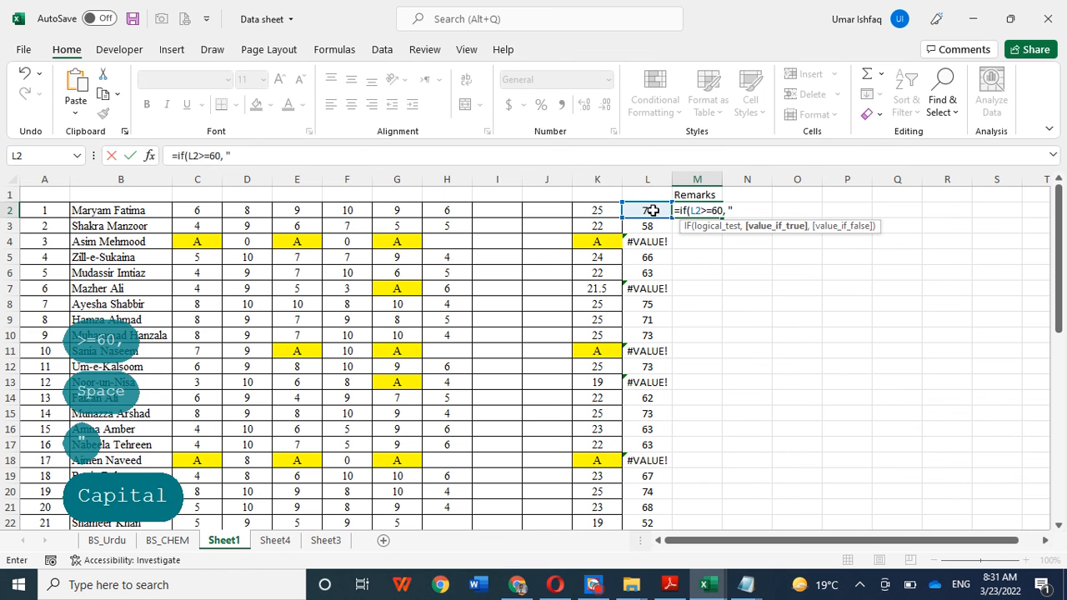
type("P")
key("Caps_Lock")
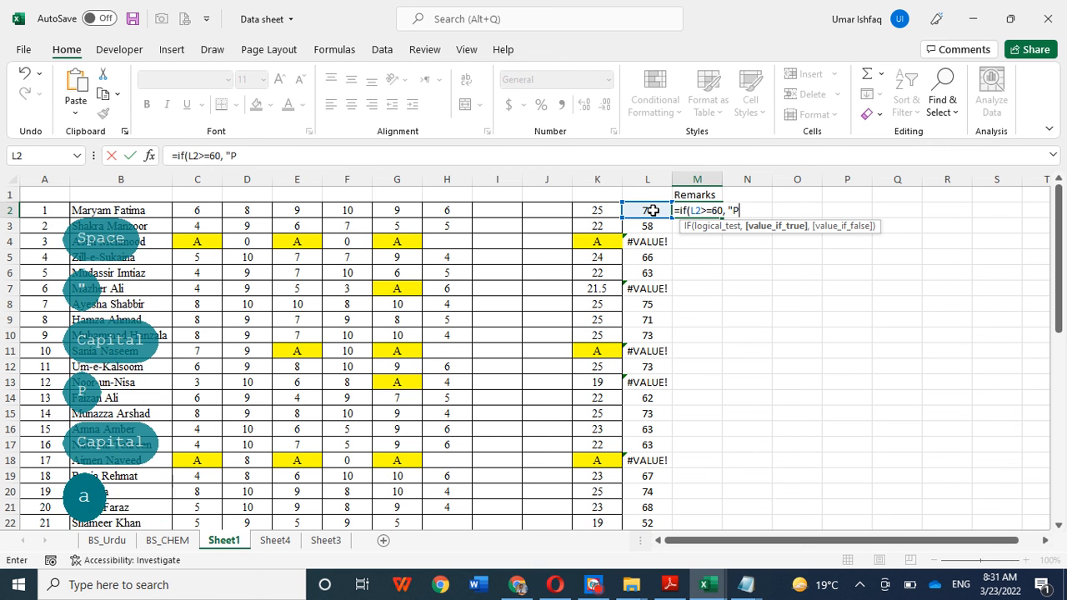
type("ass")
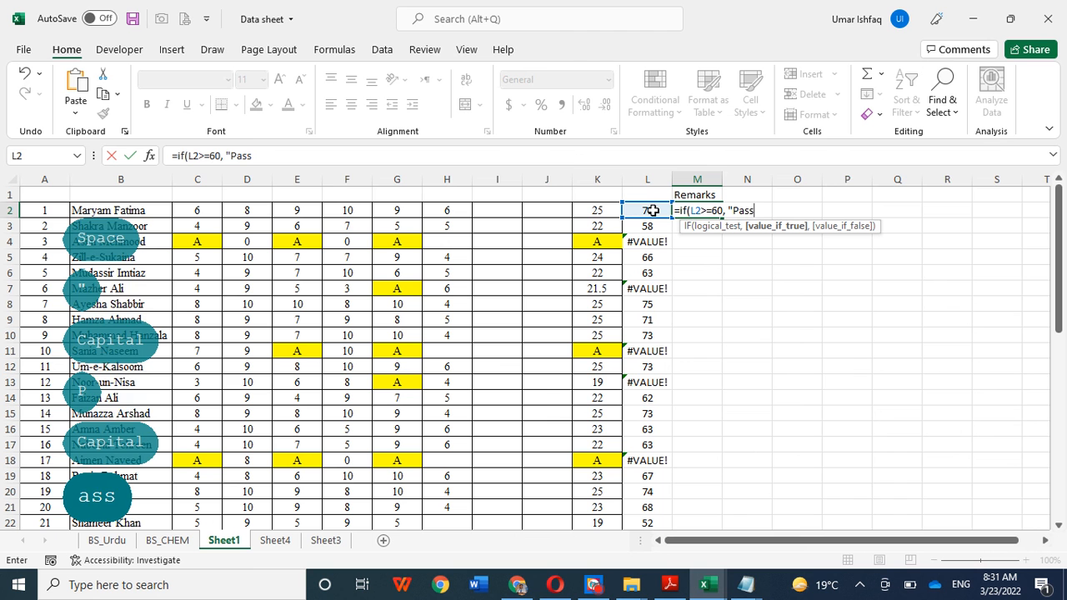
type("\"")
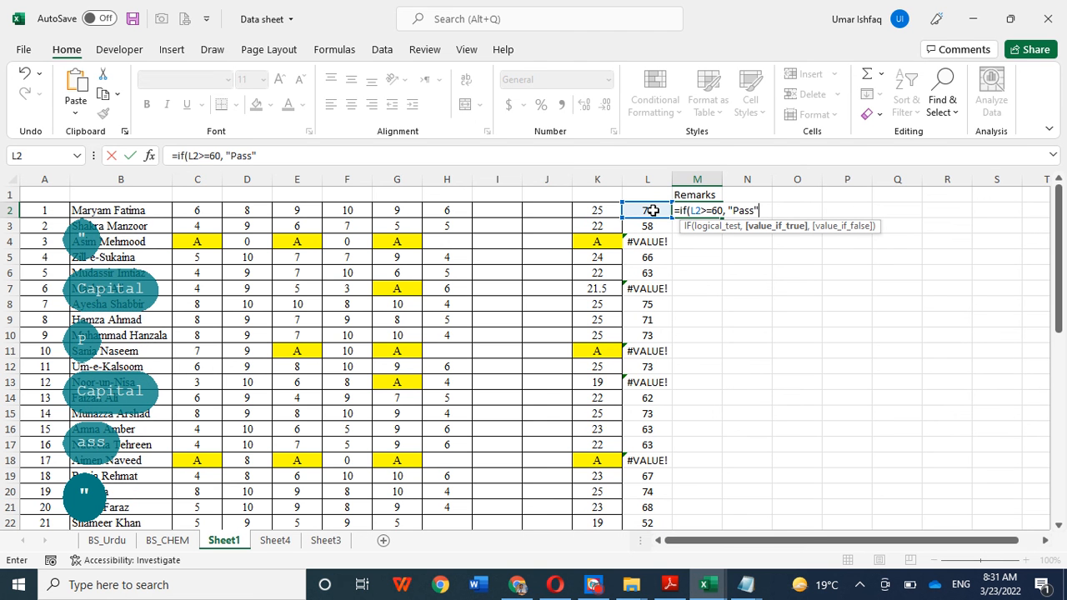
type(", ")
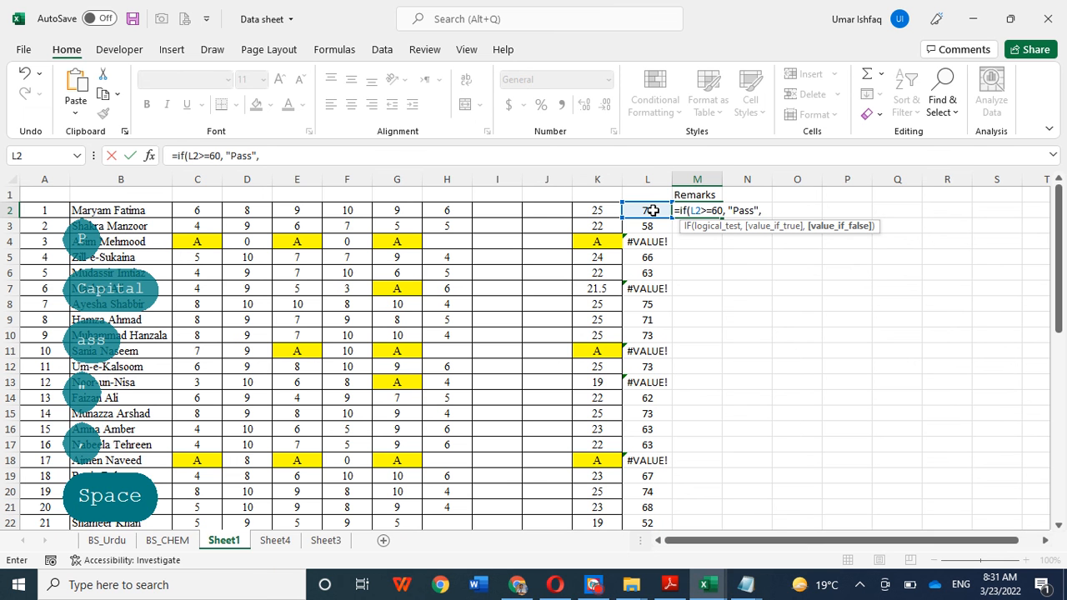
type("\"")
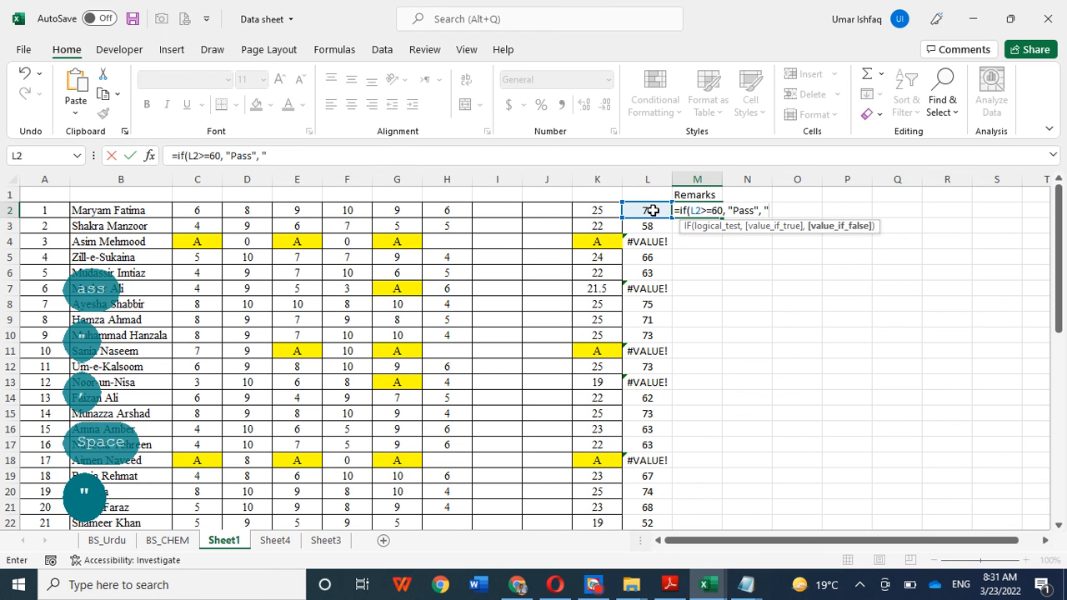
type("Fail")
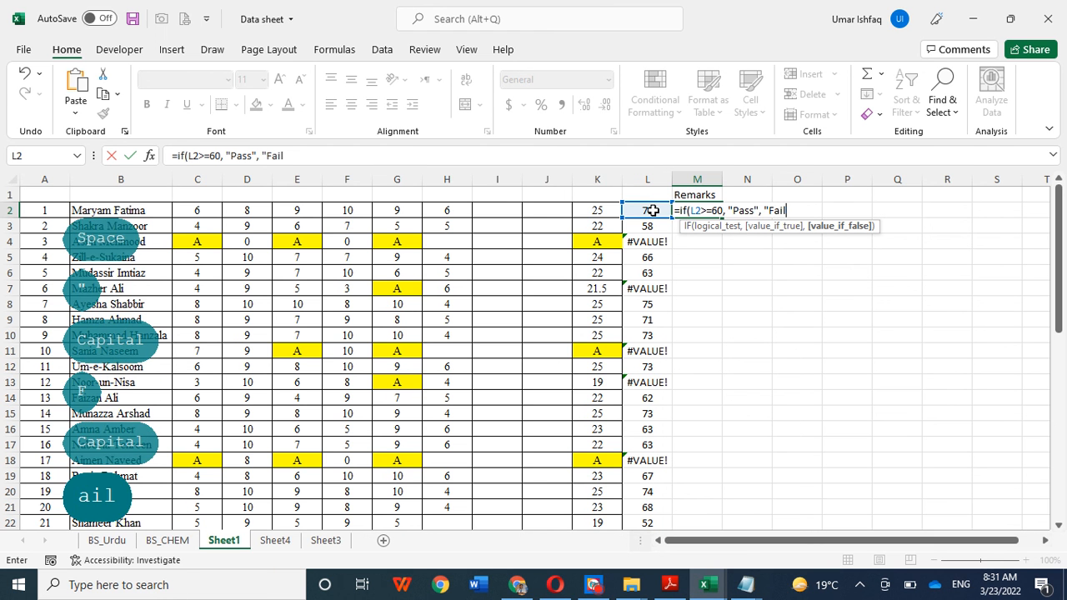
type("\")")
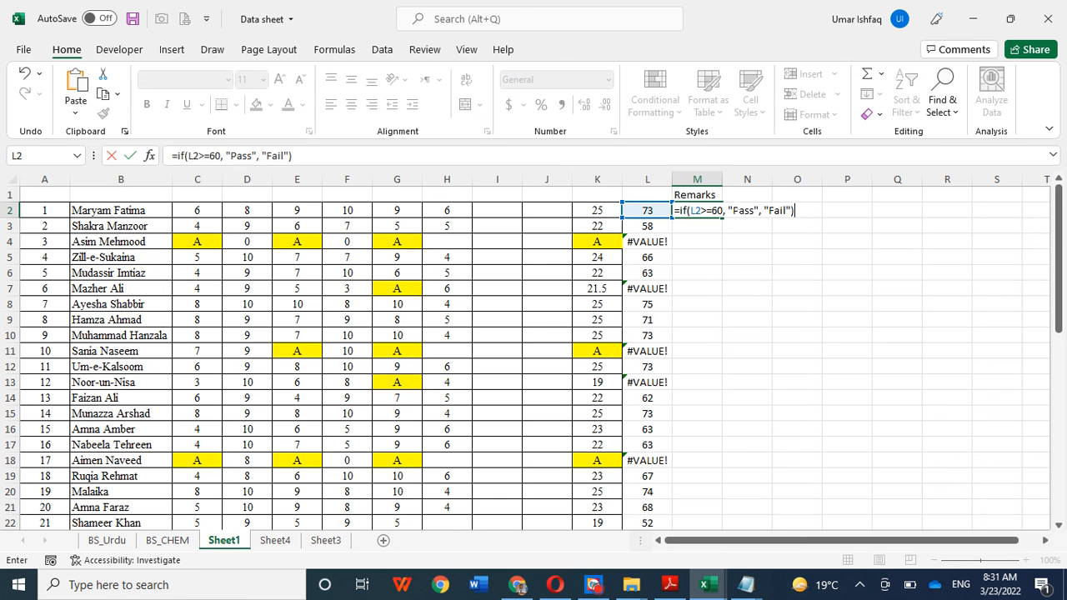
key("Return")
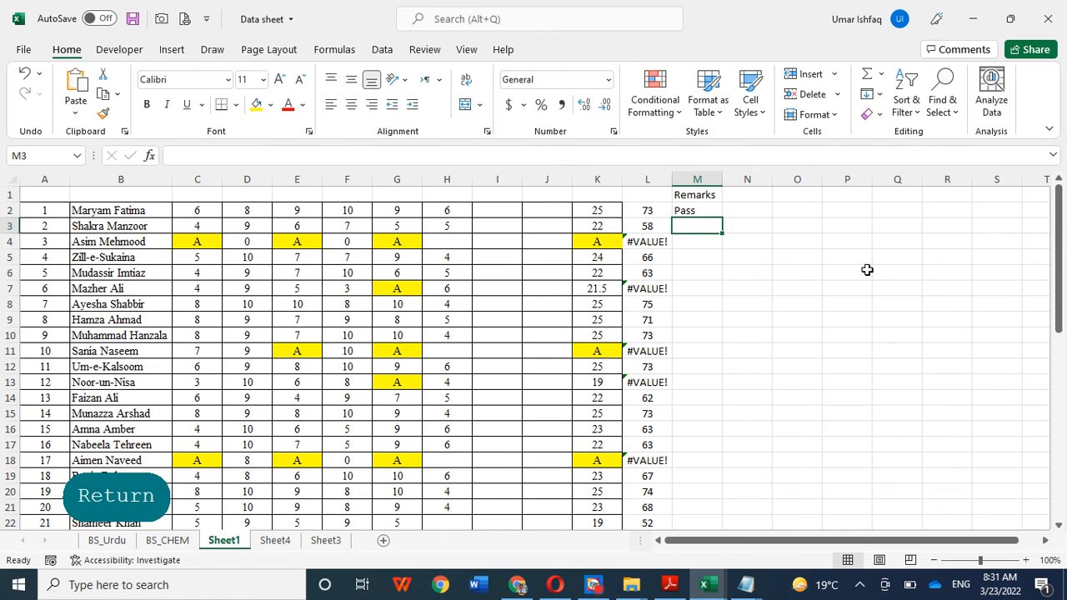
Step: Center the contents of the whole Remarks column M
left_click(696, 179)
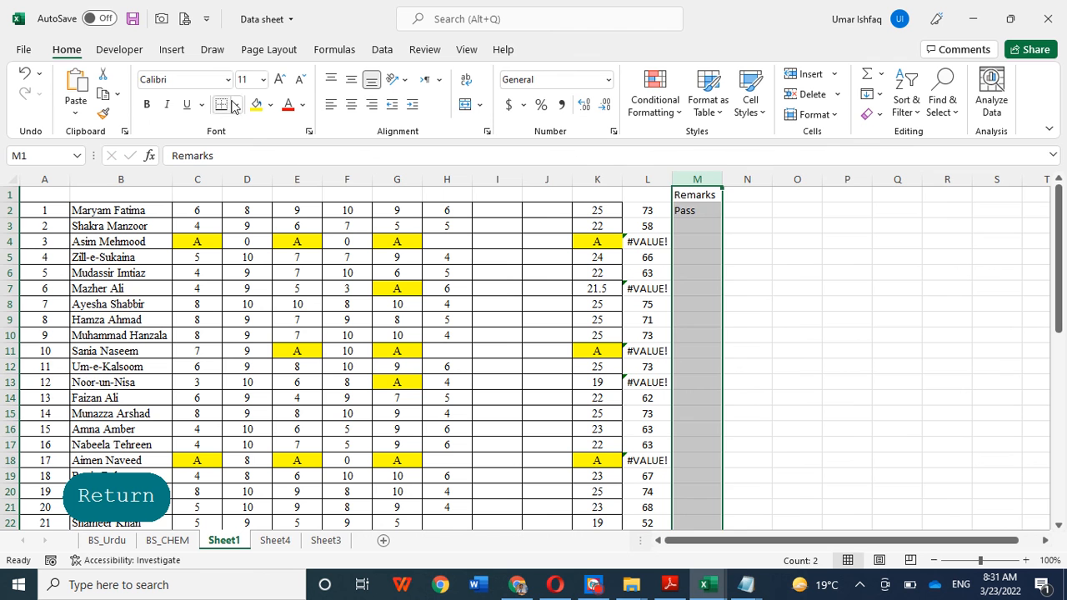
left_click(351, 104)
left_click(762, 267)
Step: Copy the Pass/Fail formula from M2 to M3 and check the formulas in both cells
left_click(697, 210)
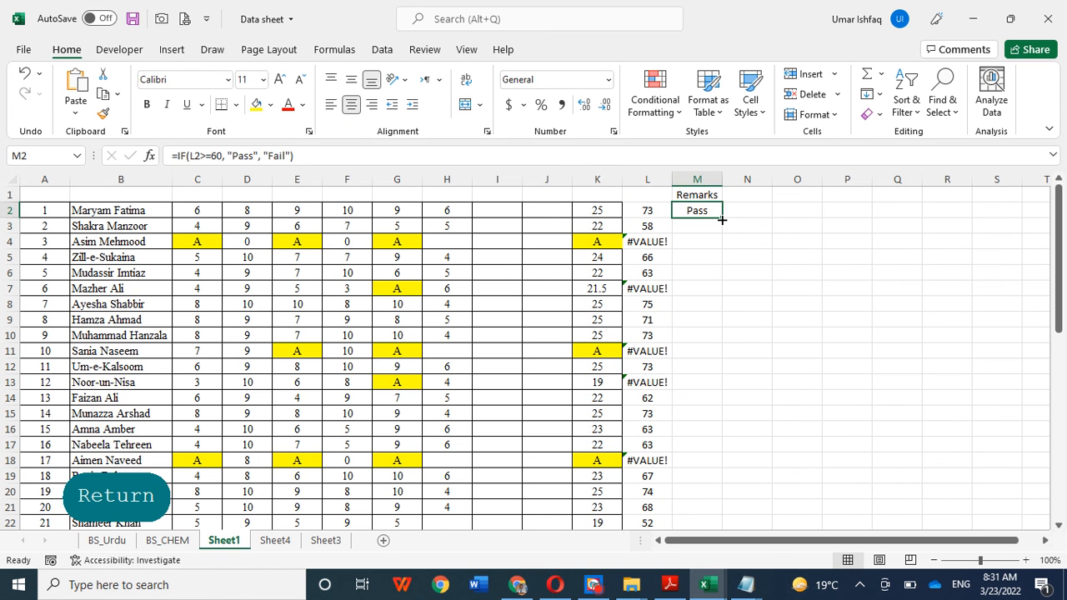
left_click_drag(722, 219, 721, 234)
left_click(771, 276)
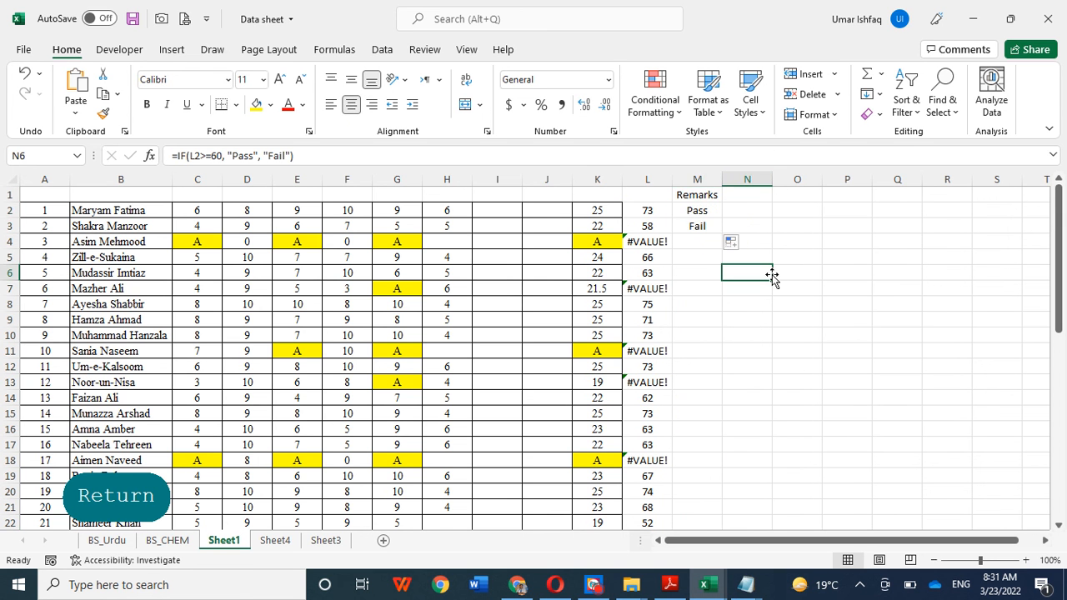
left_click(697, 211)
left_click(700, 226)
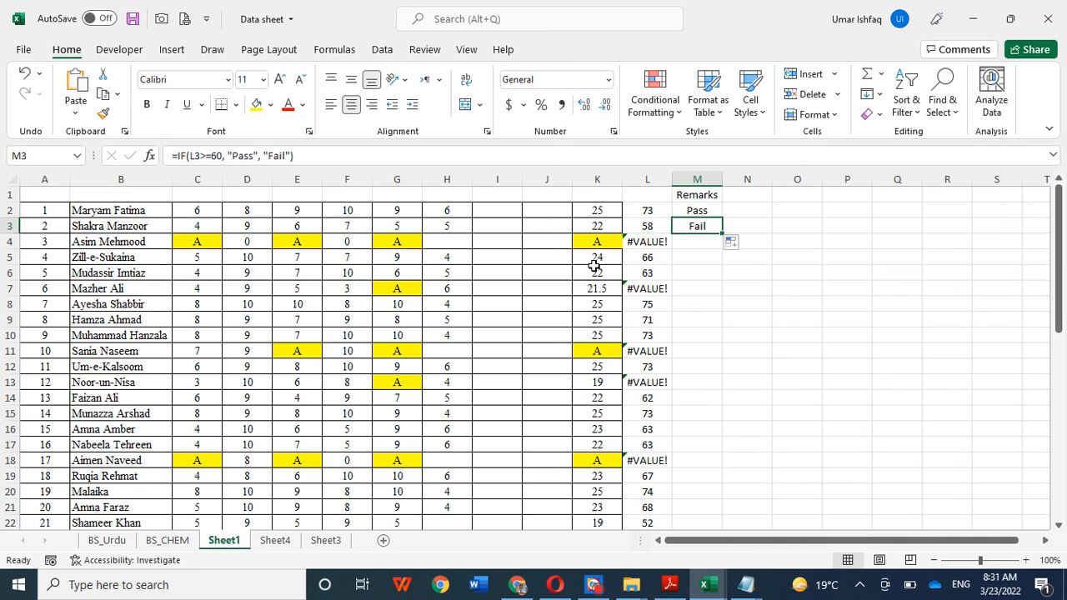
left_click(704, 247)
left_click(690, 226)
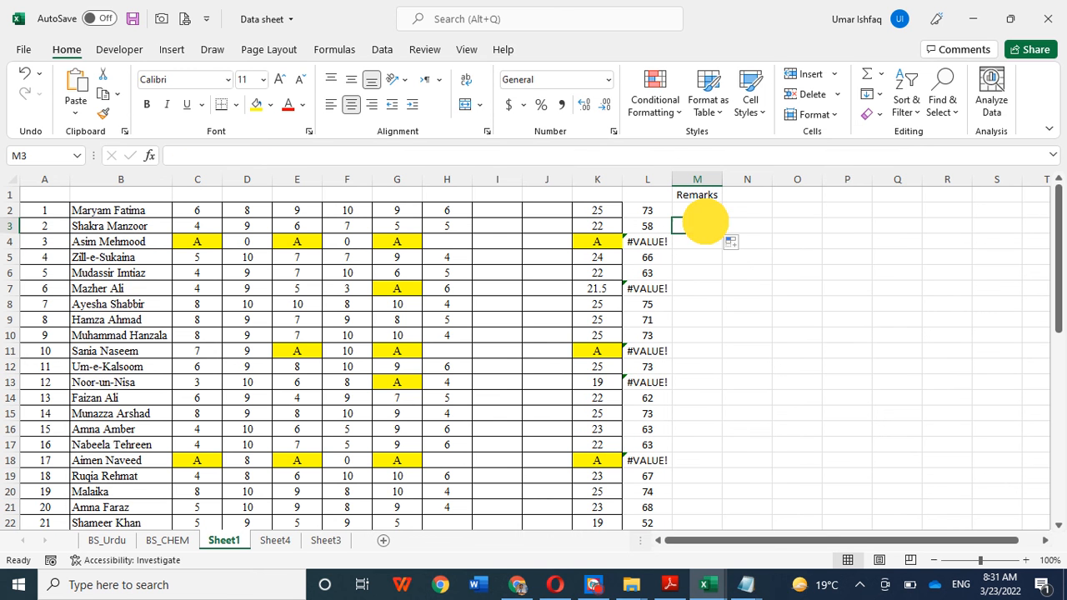
Step: Replace the A marks of the third student in C4, E4, G4 and K4 with 0
left_click(202, 247)
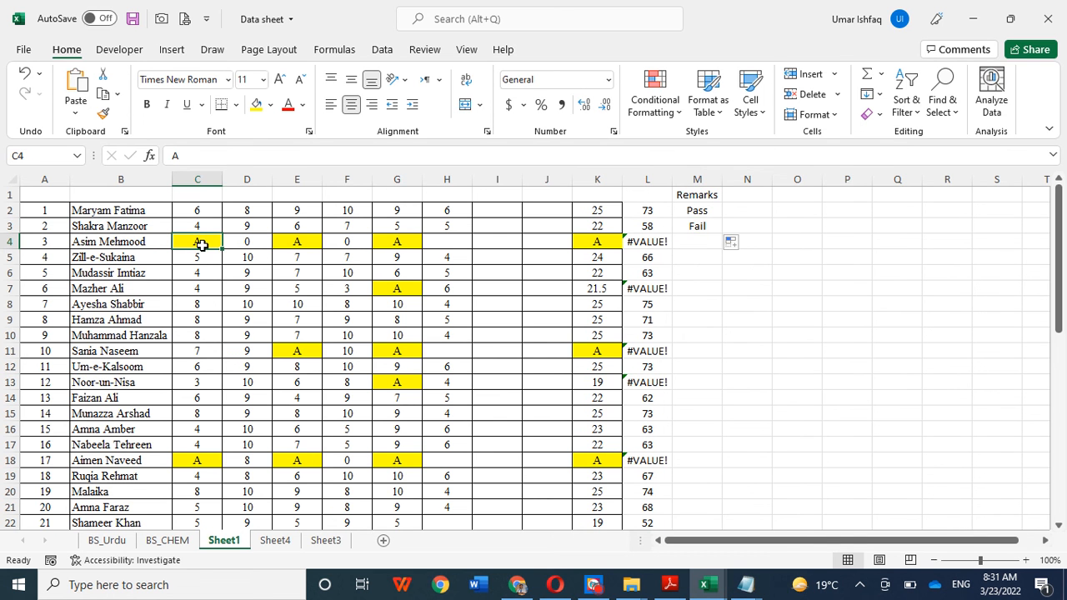
type("0")
left_click(308, 244)
type("0")
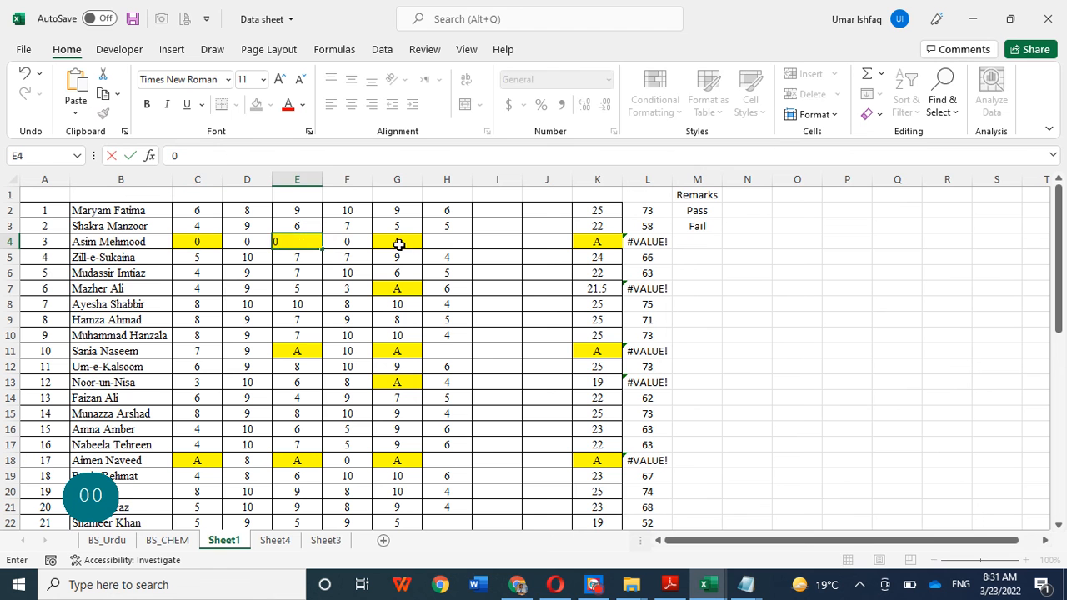
left_click(399, 244)
type("0")
left_click(597, 241)
type("0")
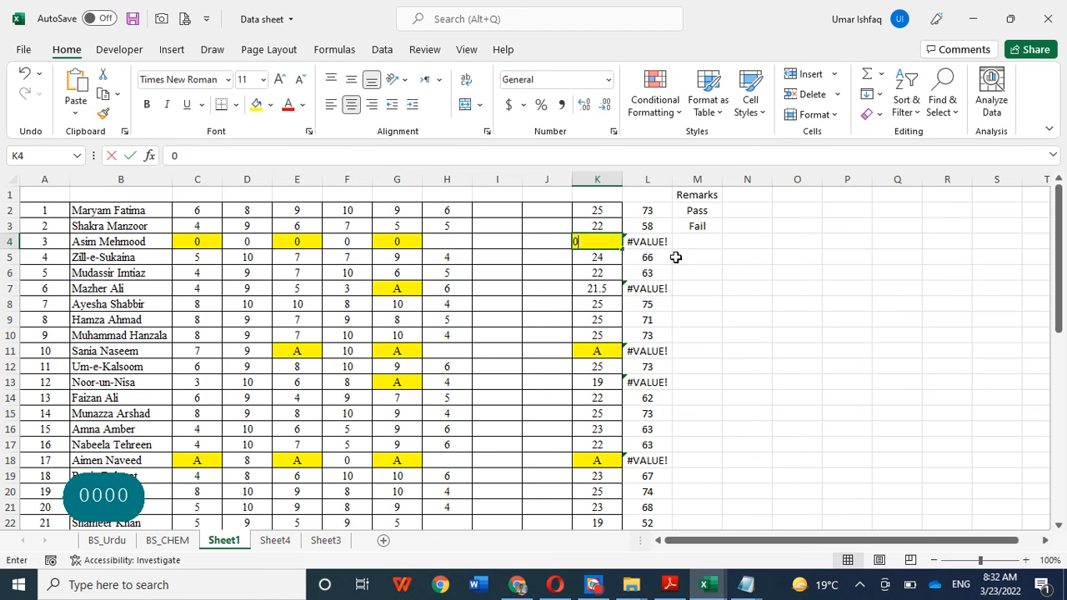
left_click(745, 269)
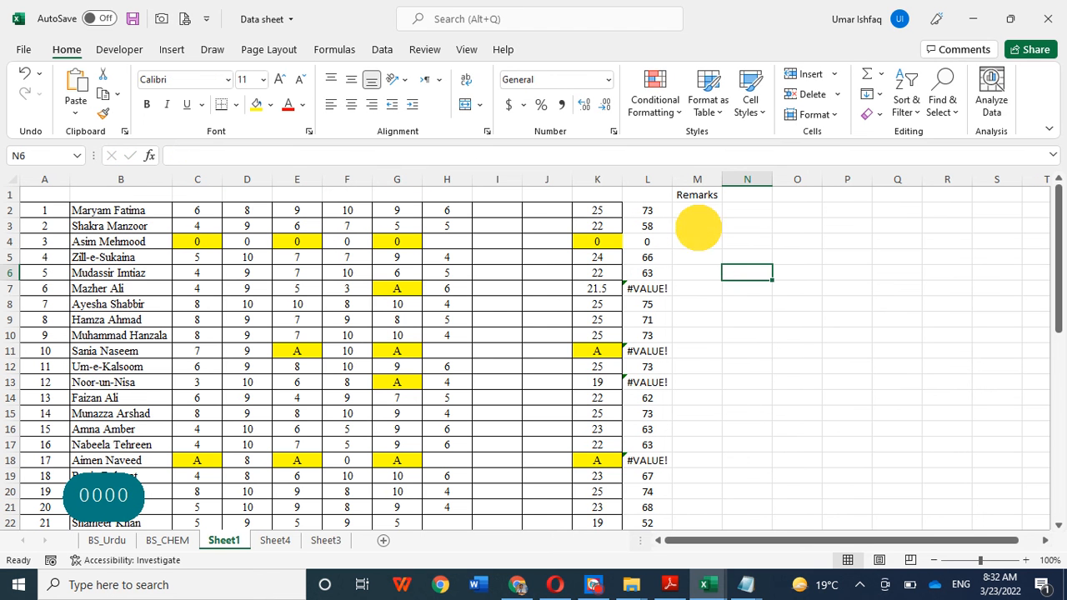
Step: Copy the Pass/Fail formula from M3 down to M6
left_click(699, 228)
left_click_drag(720, 234, 724, 286)
left_click(778, 291)
left_click(698, 244)
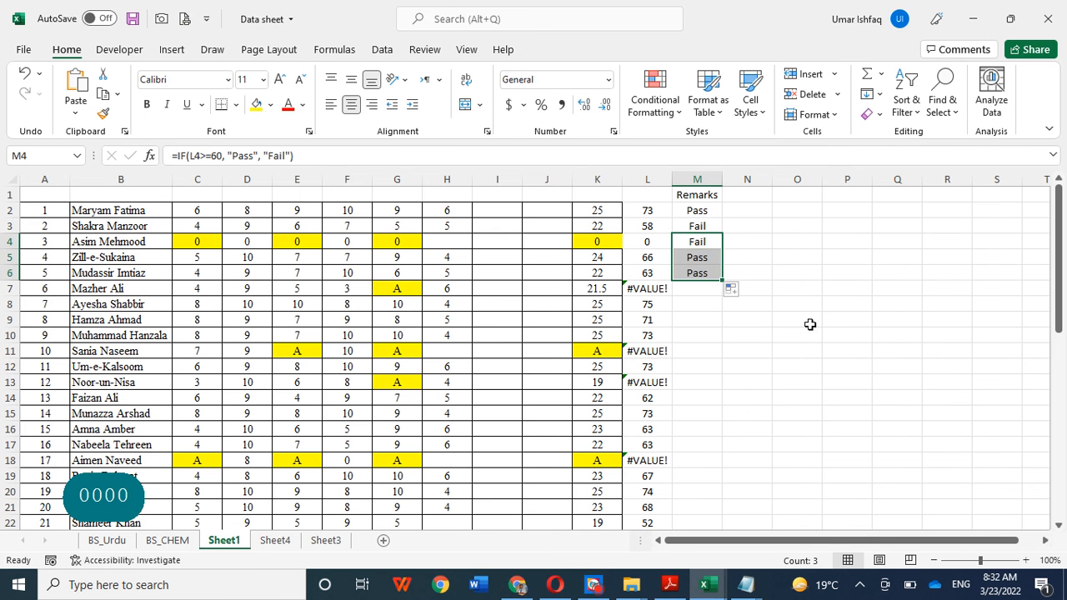
Step: Fill the Pass/Fail formula from M6 down to the last student in M45
scroll(810, 324, "down", 1)
left_click(741, 268)
left_click(702, 223)
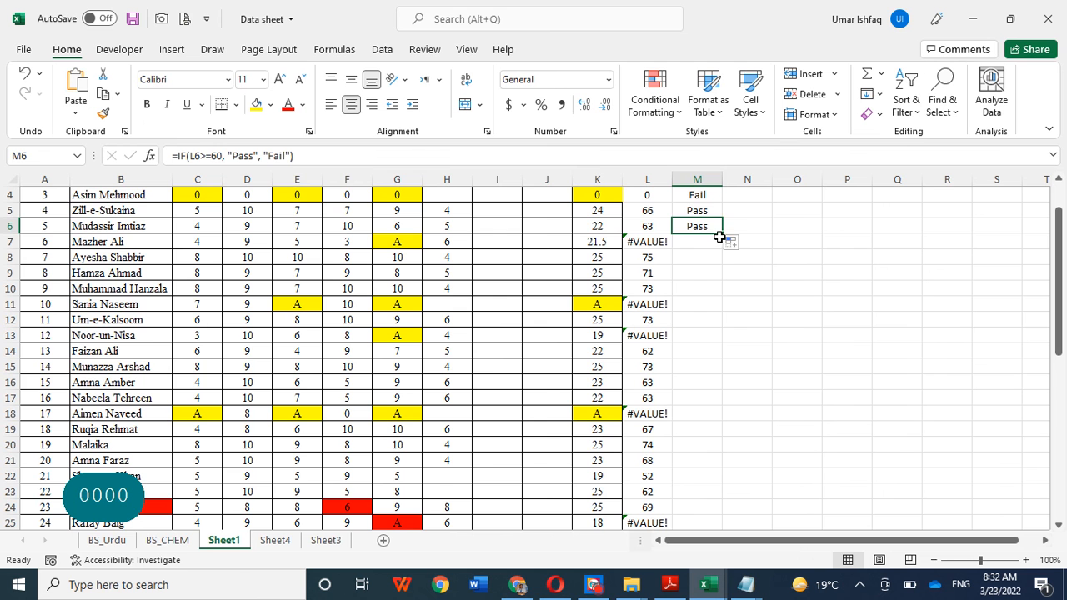
left_click_drag(720, 234, 722, 510)
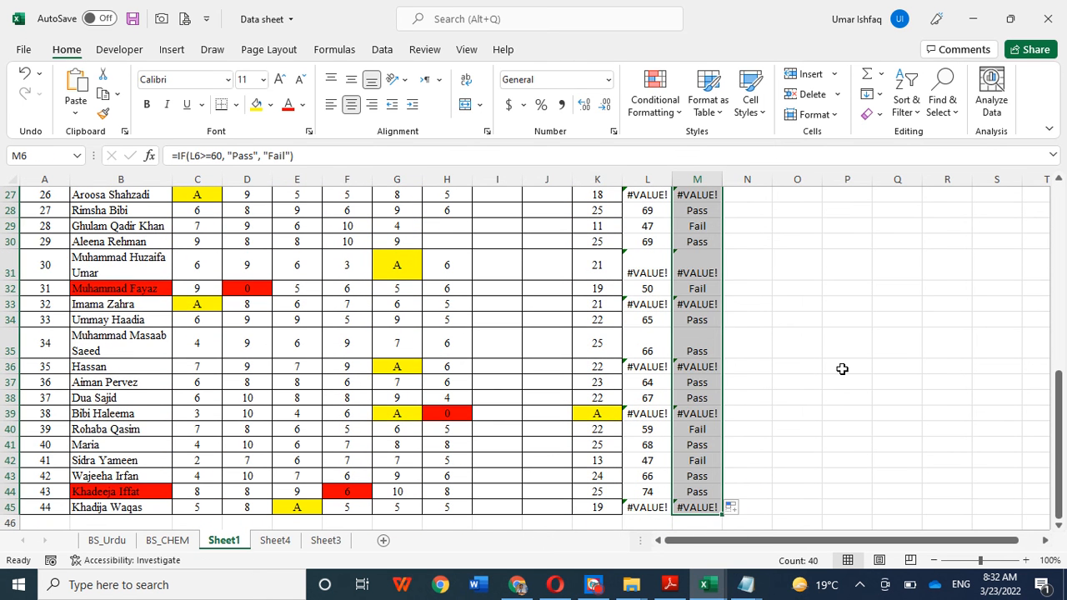
scroll(842, 369, "up", 9)
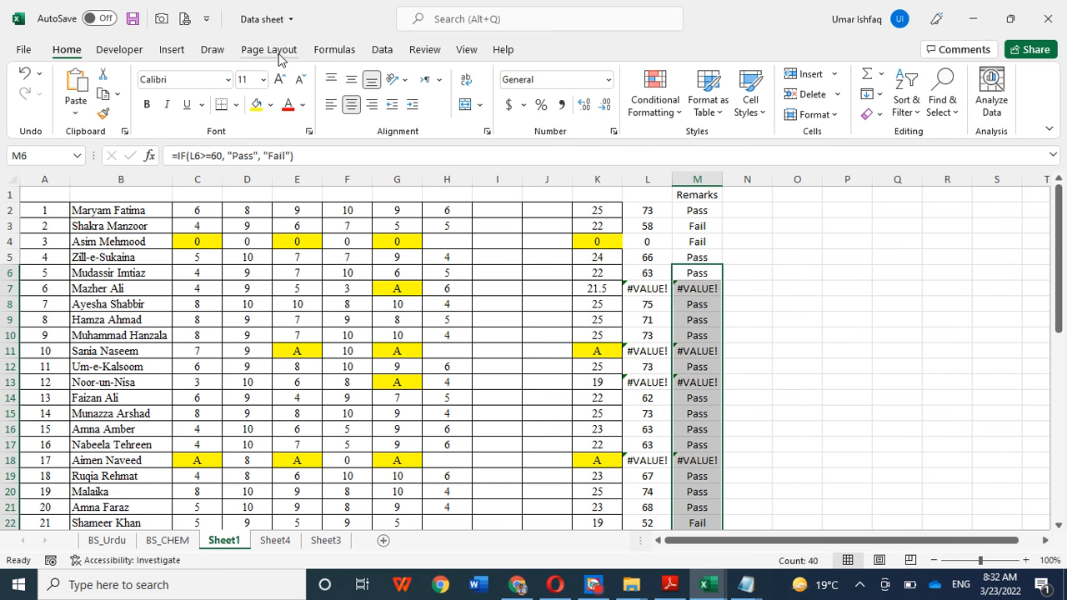
Step: Browse the function library's categories, including the AutoSum, Financial and Date & Time functions
left_click(336, 47)
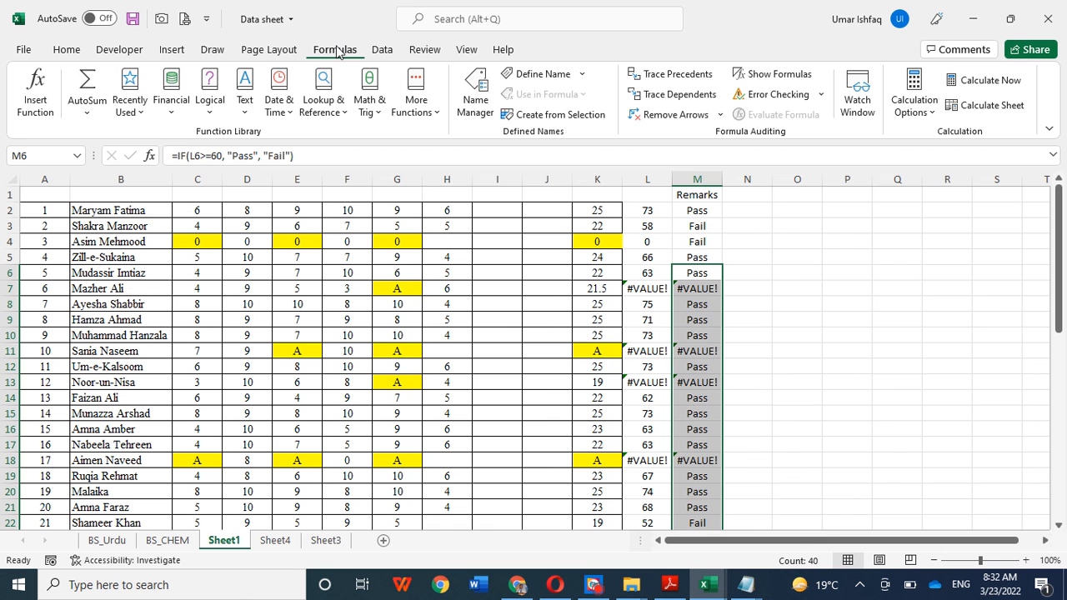
left_click(99, 117)
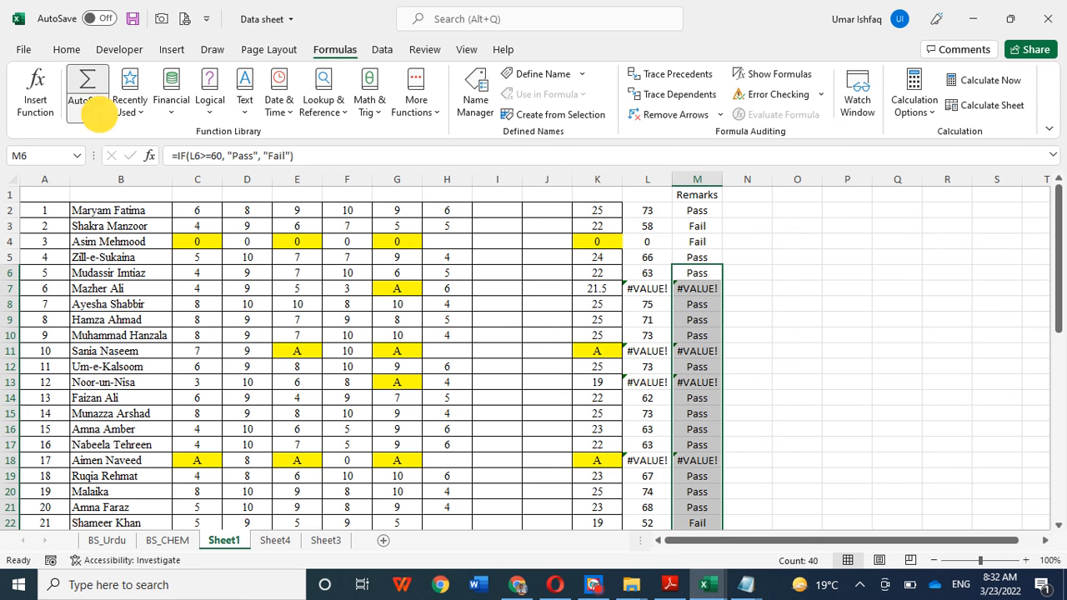
left_click(142, 117)
left_click(154, 108)
left_click(169, 104)
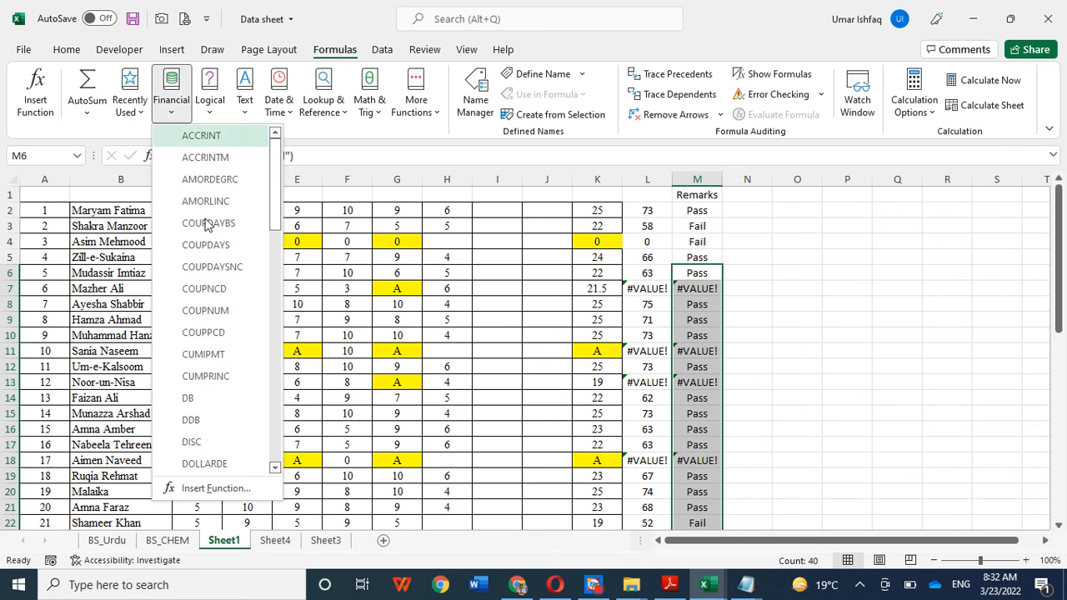
left_click(211, 117)
left_click(245, 115)
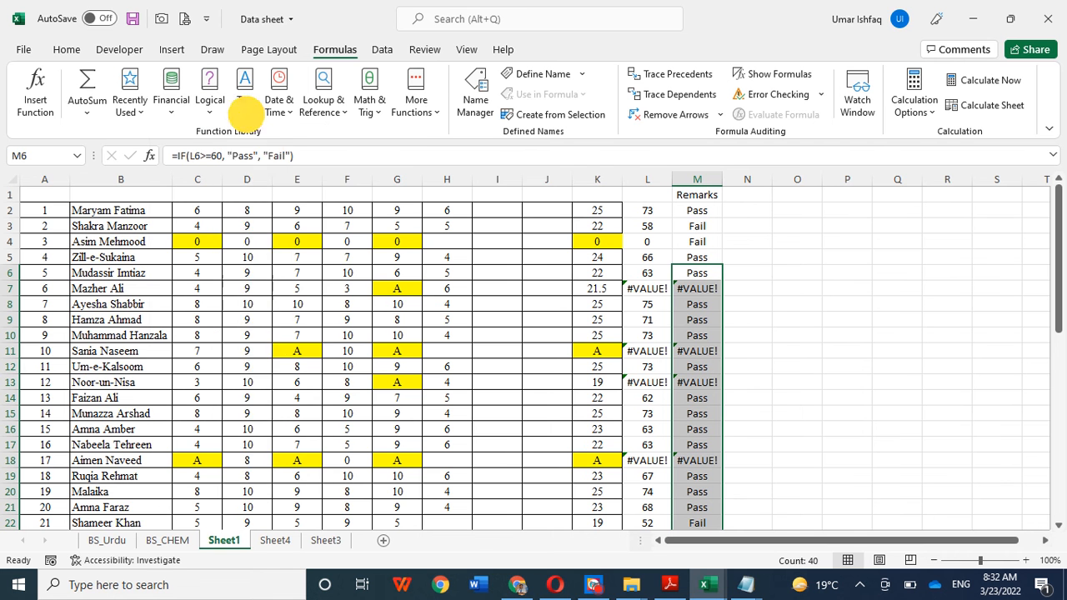
left_click(283, 119)
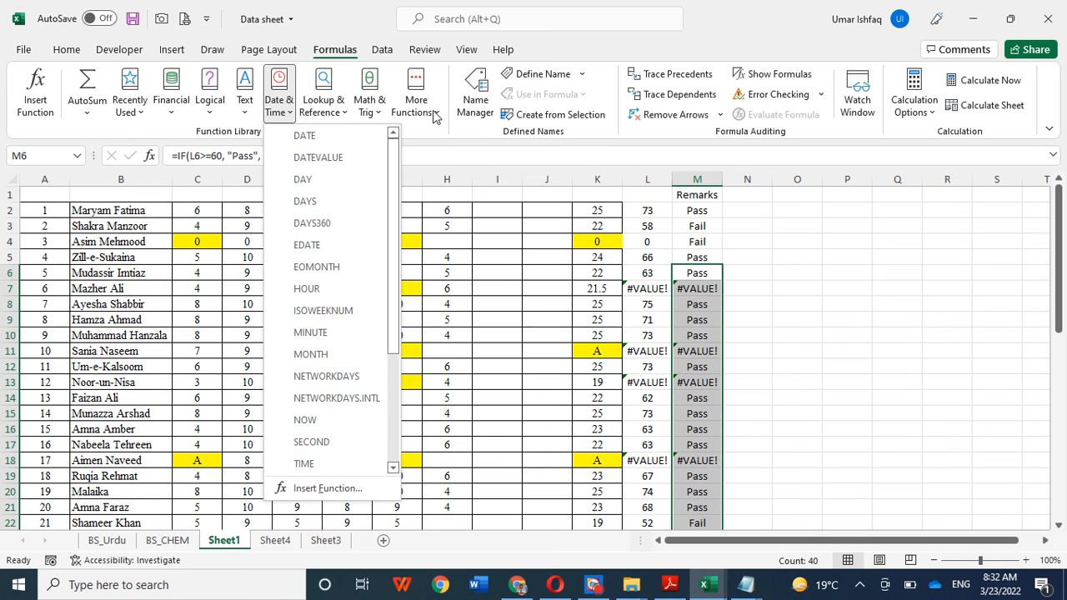
Step: Inspect the IF function arguments of cell M6, cancel without editing, and review the AutoSum function list
left_click(87, 117)
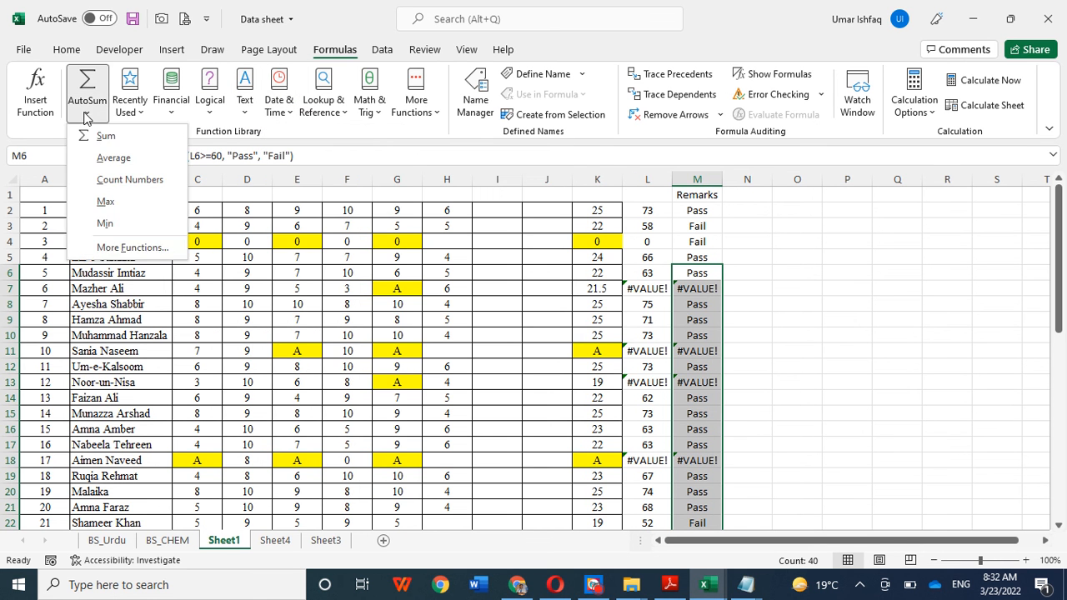
left_click(97, 244)
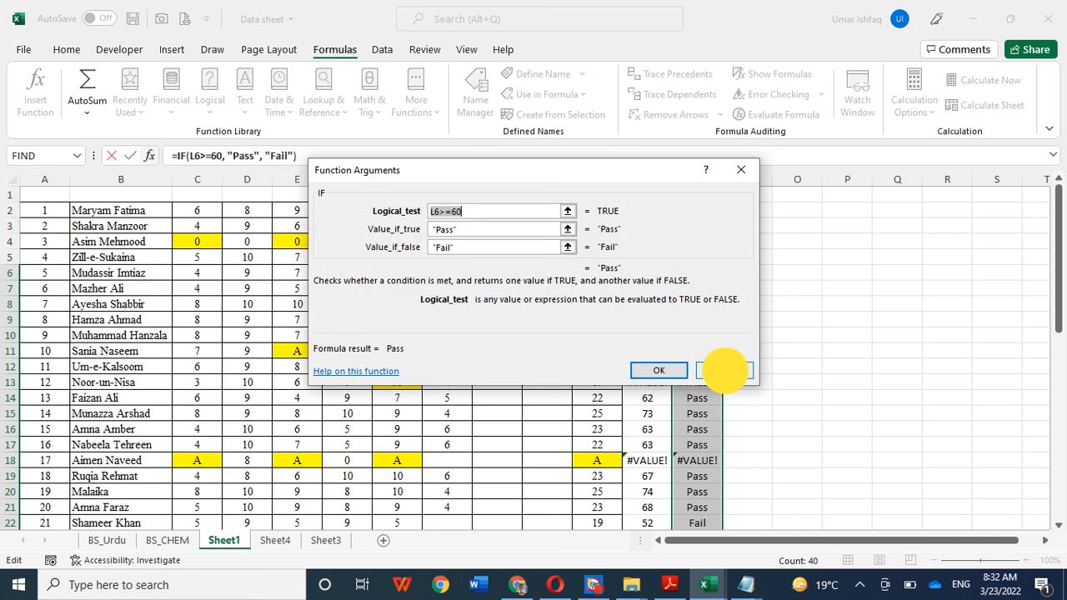
left_click(723, 369)
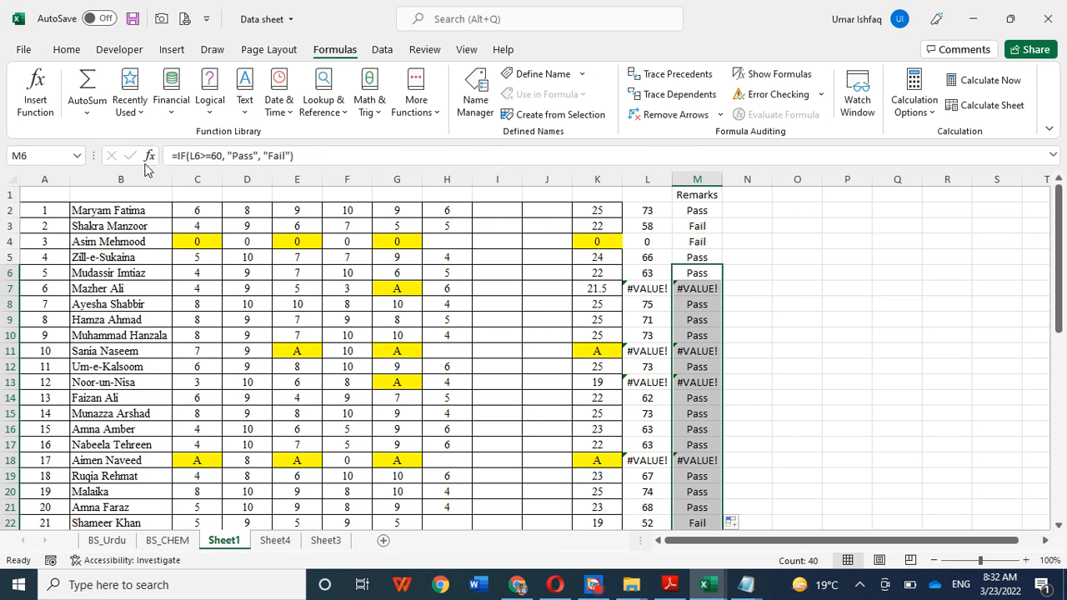
left_click(87, 115)
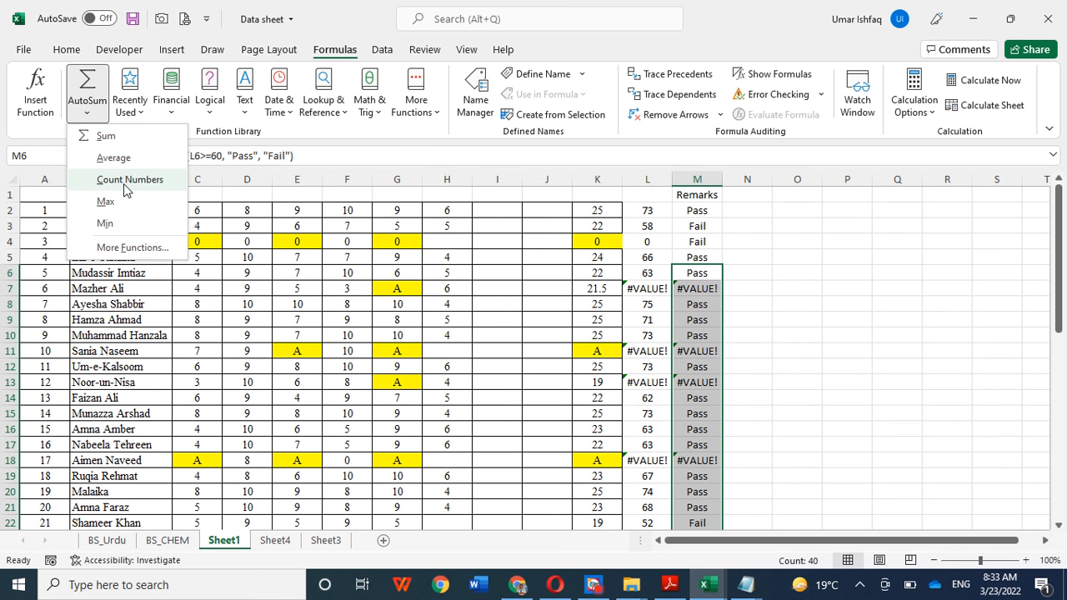
left_click(818, 292)
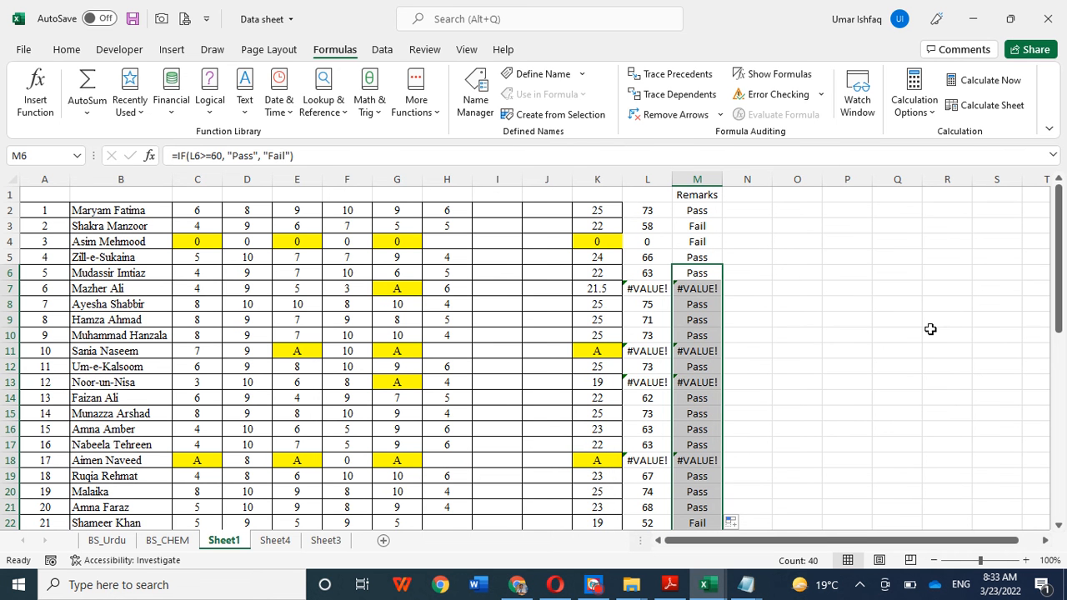
Step: Switch to Chrome and search Google for "excel formula for percentage"
left_click(518, 584)
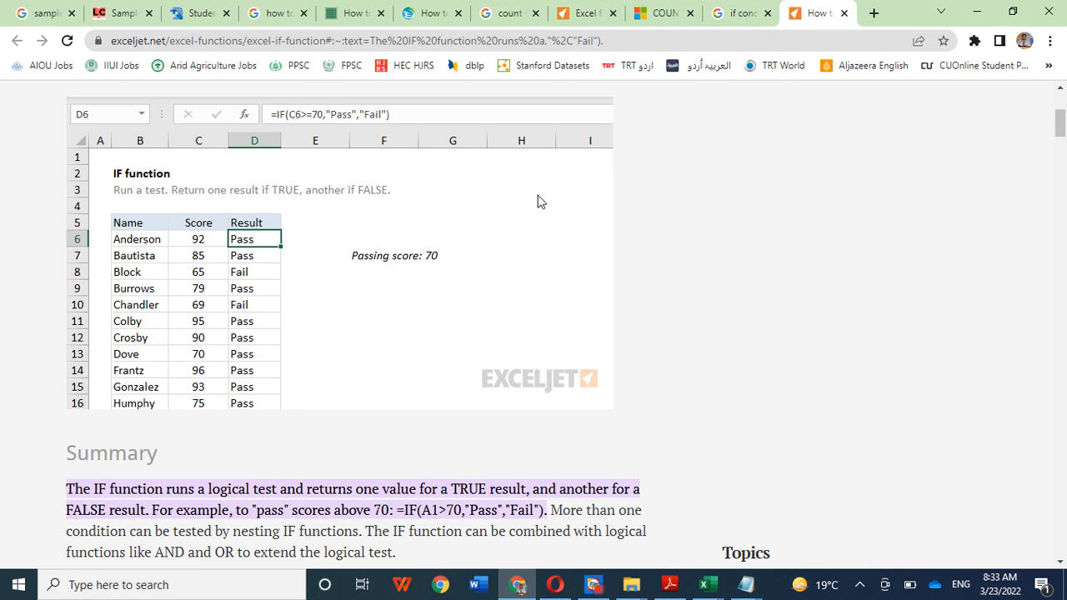
left_click(672, 38)
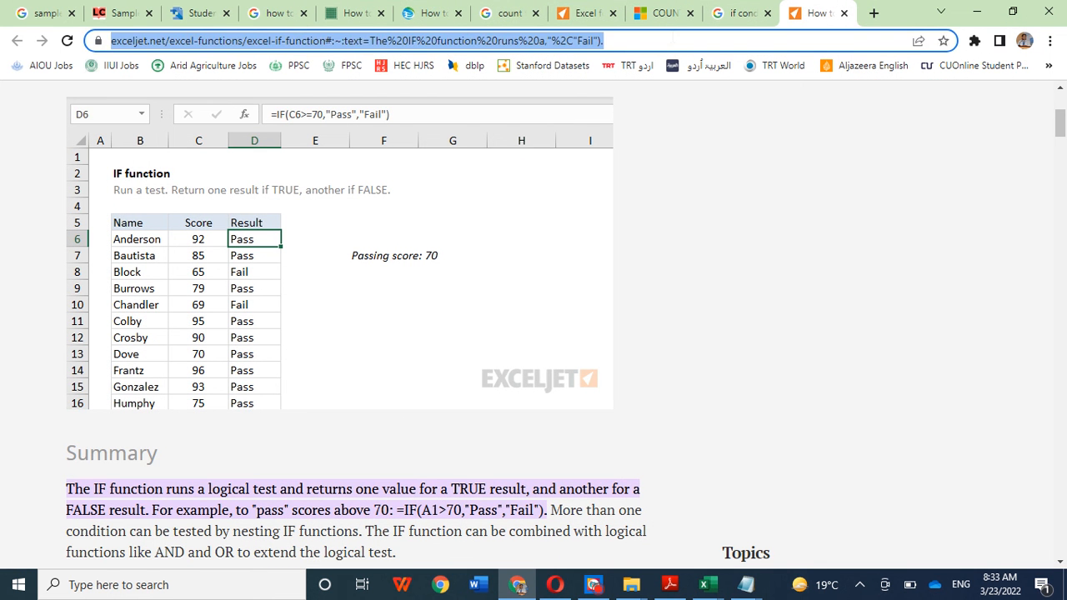
type("ex")
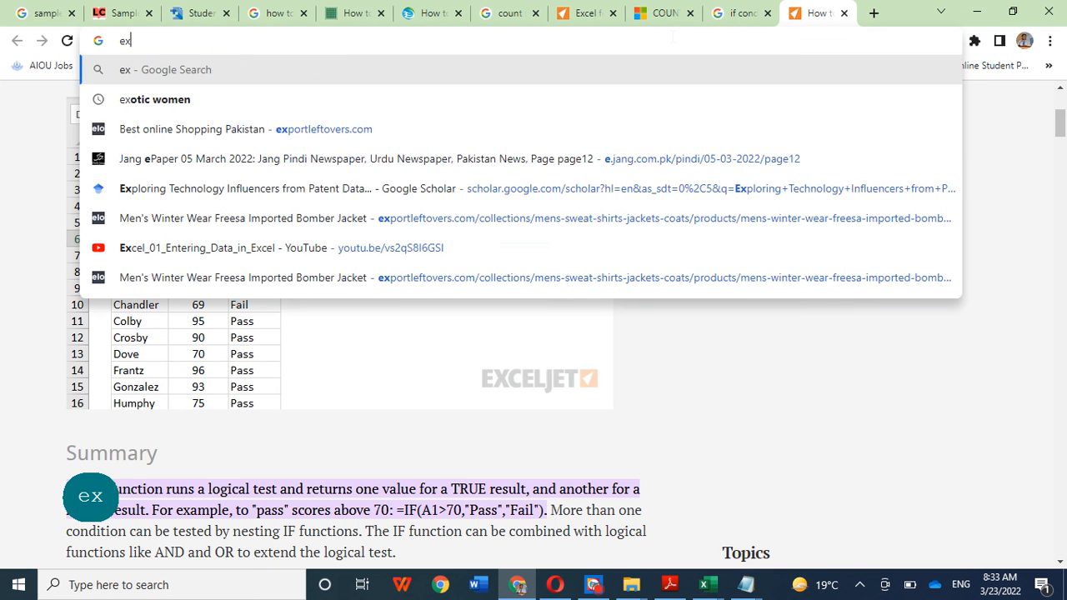
type("cel formulas")
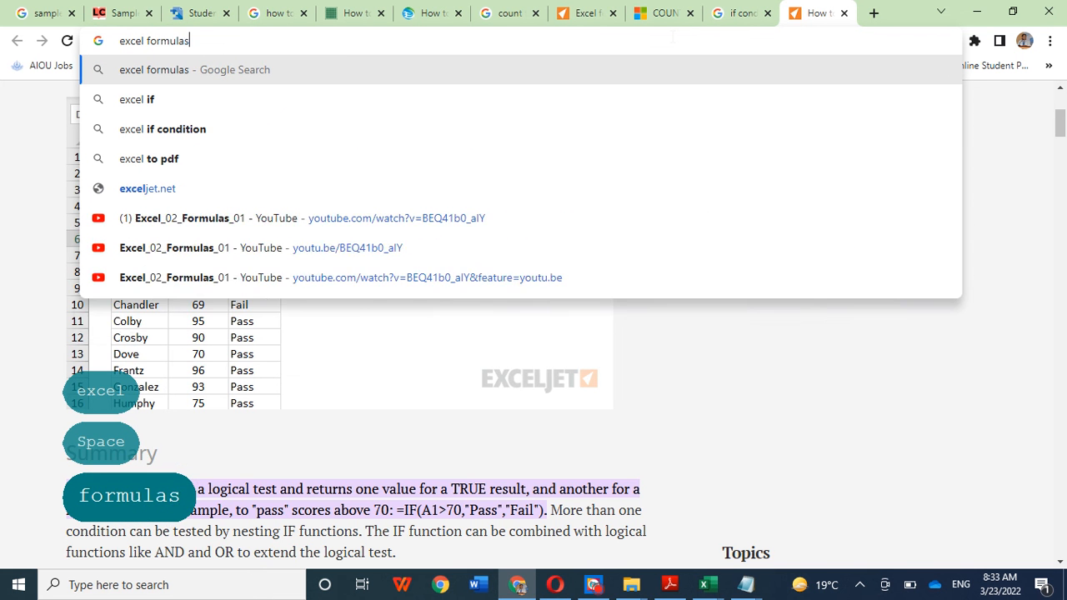
key("BackSpace")
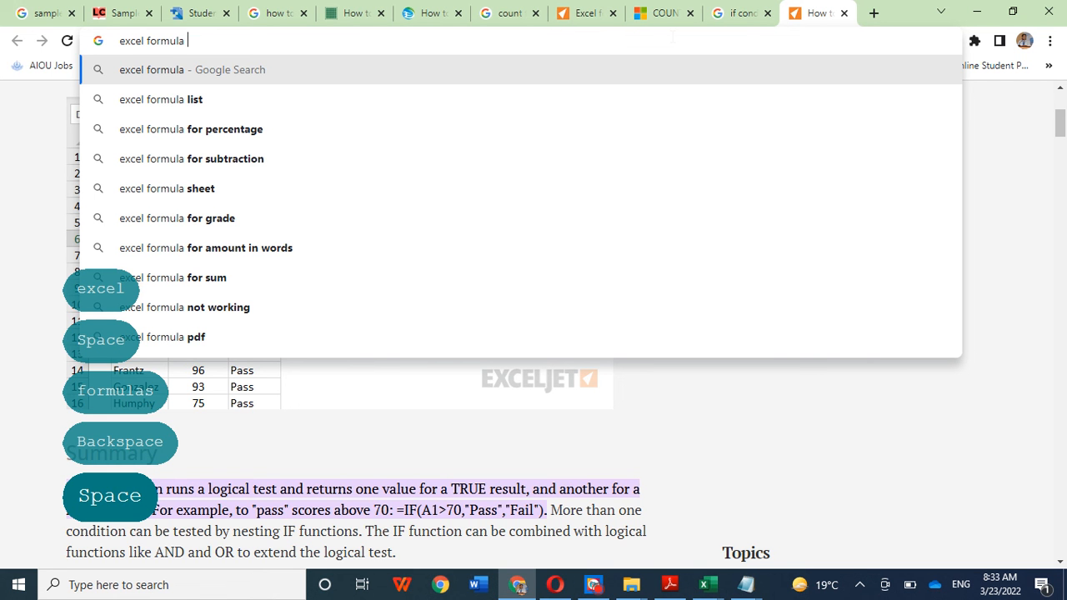
type("for")
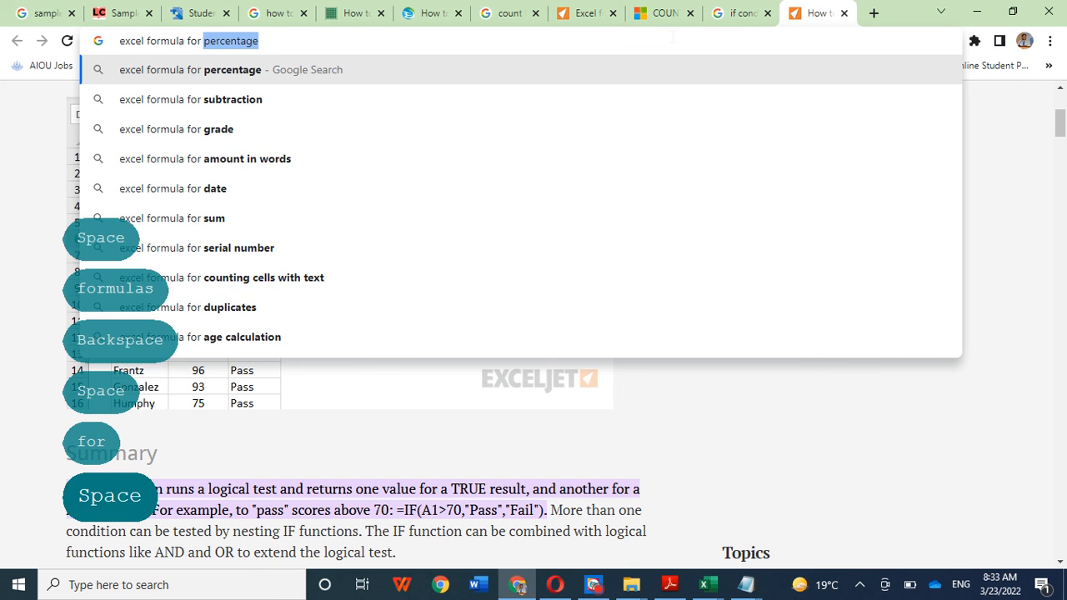
key("Return")
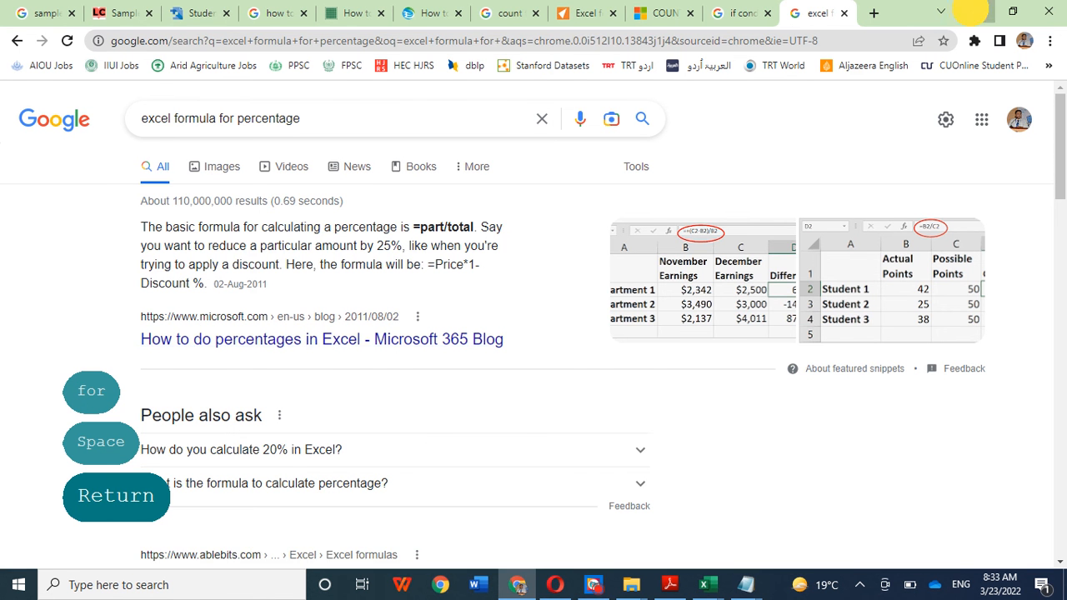
Step: Switch back to the Excel marks sheet and select the empty cell O9
key("alt+Tab")
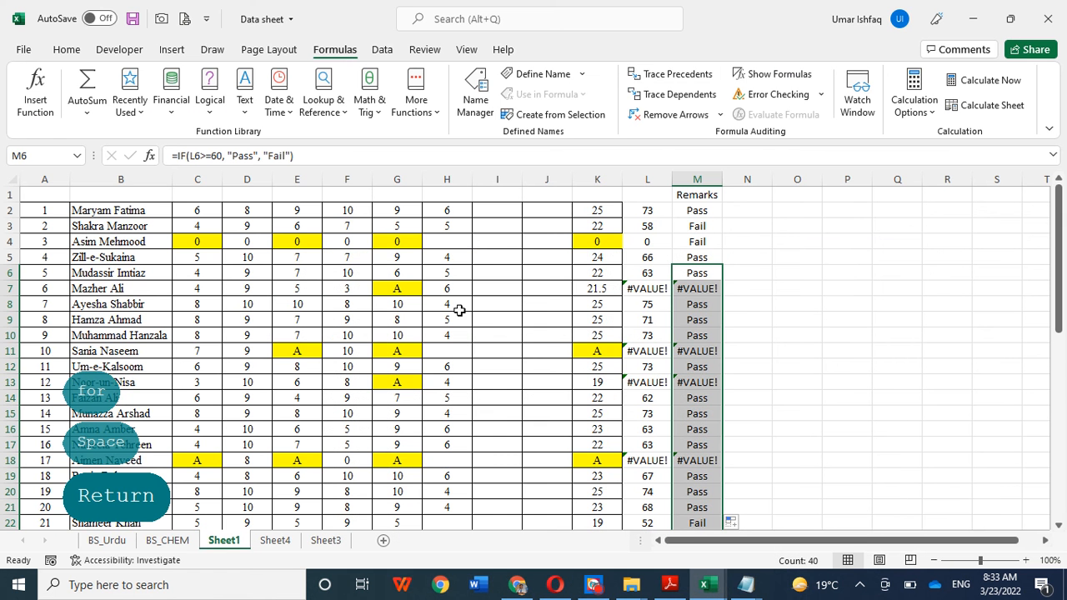
left_click(817, 320)
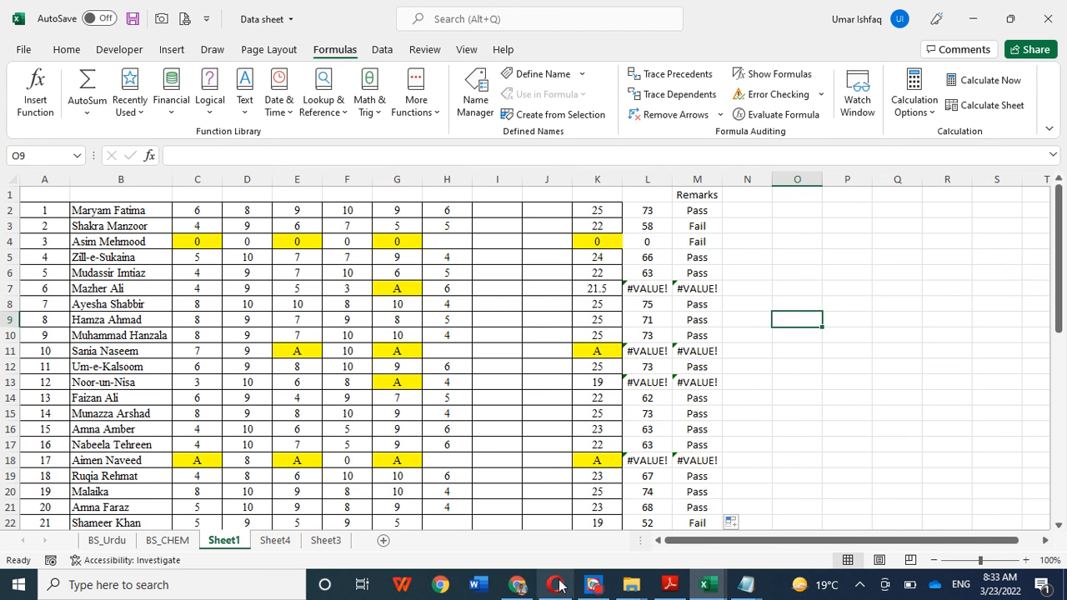
left_click(590, 585)
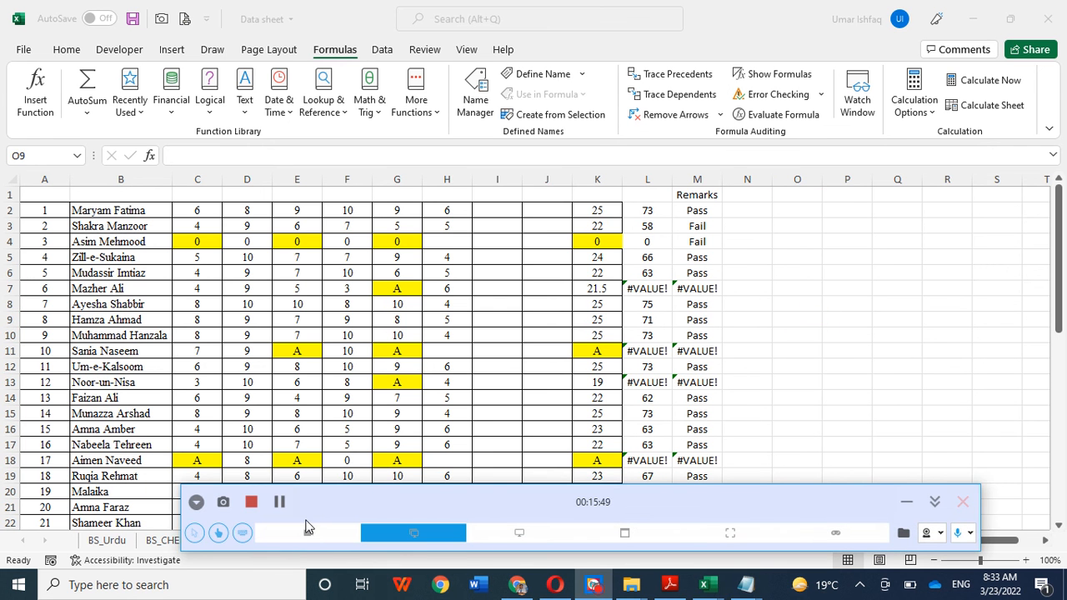